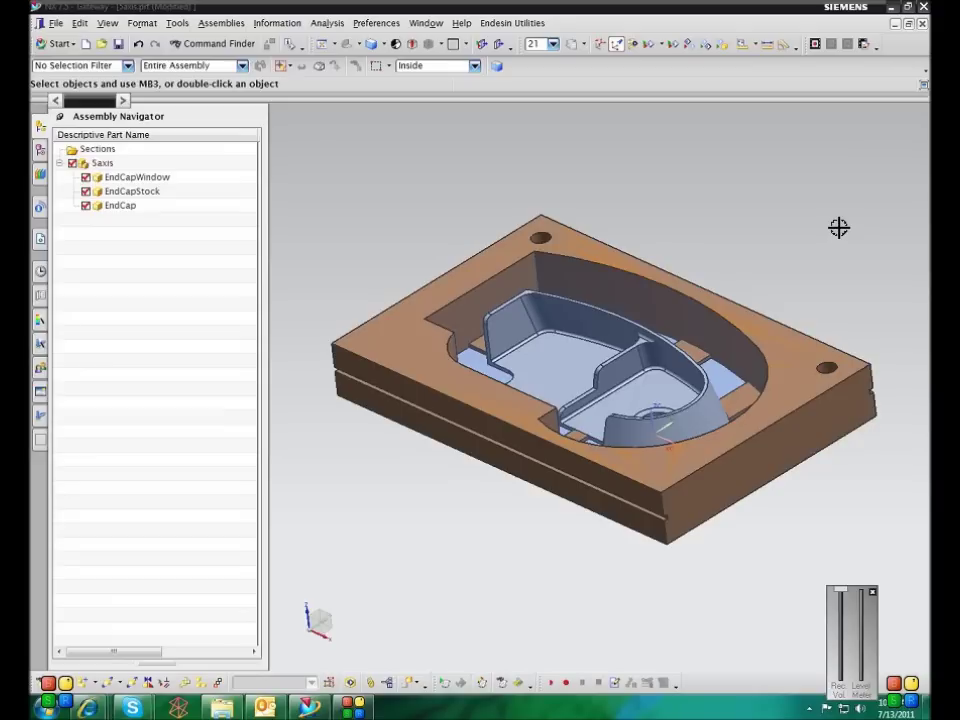
# Step: Snap the 5axis mold assembly to the standard Home view
pyautogui.press('Home')
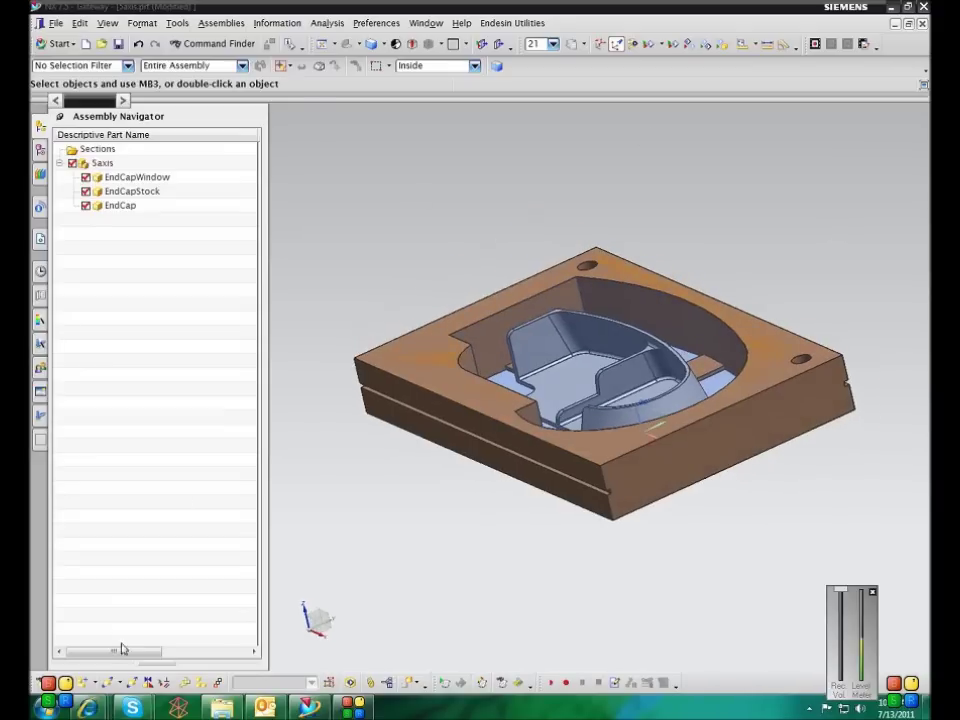
# Step: Launch the Command Prompt from All Programs > UGS NX 7.5 > NX Tools
pyautogui.click(47, 708)
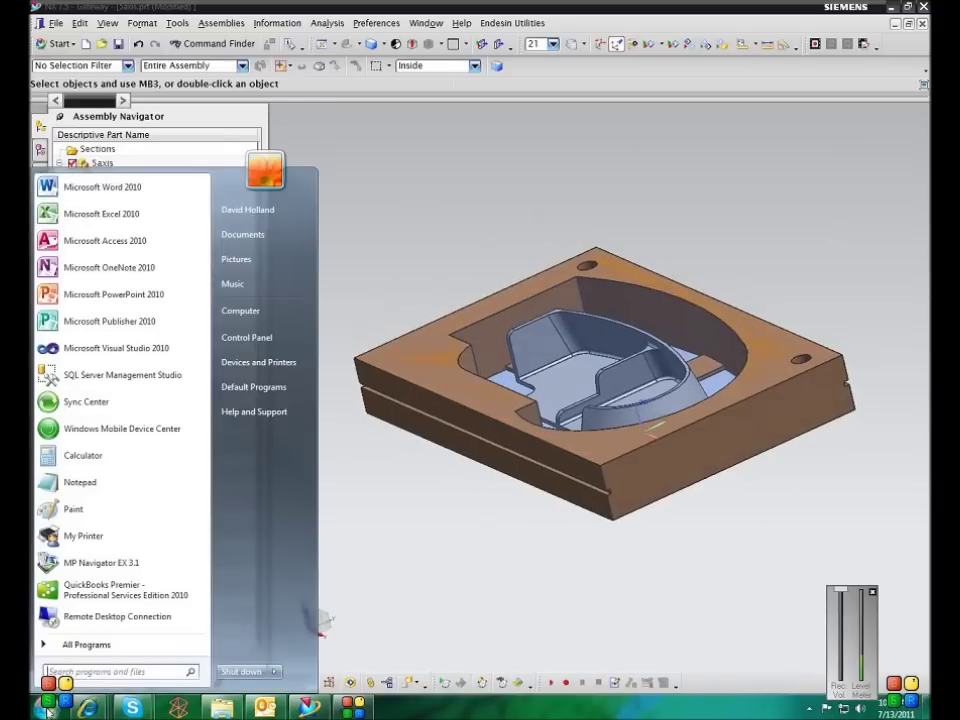
pyautogui.click(90, 645)
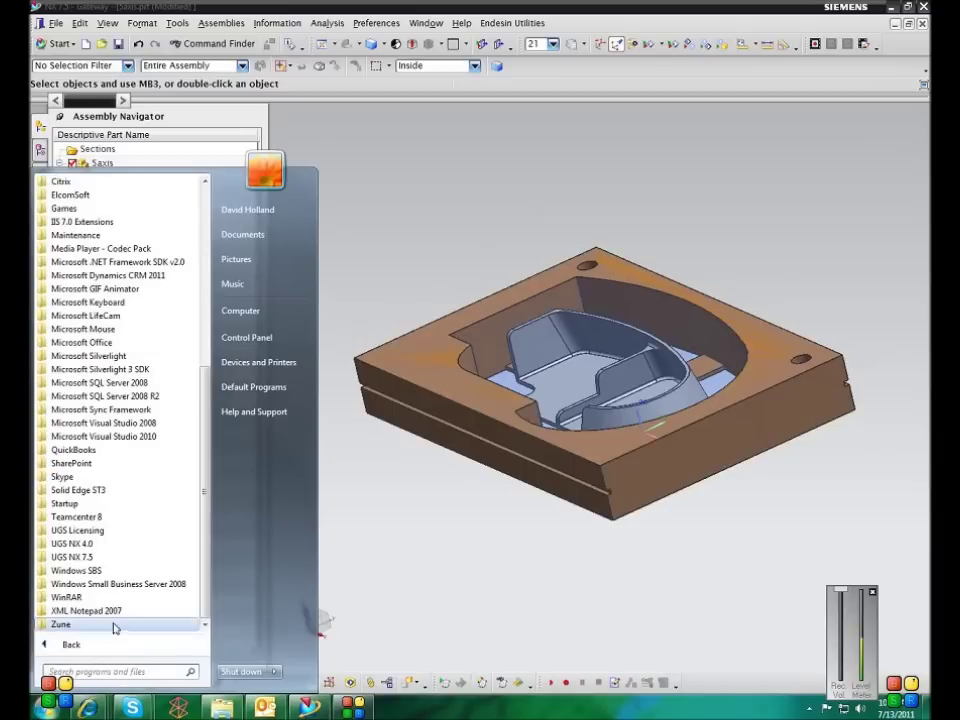
pyautogui.click(80, 557)
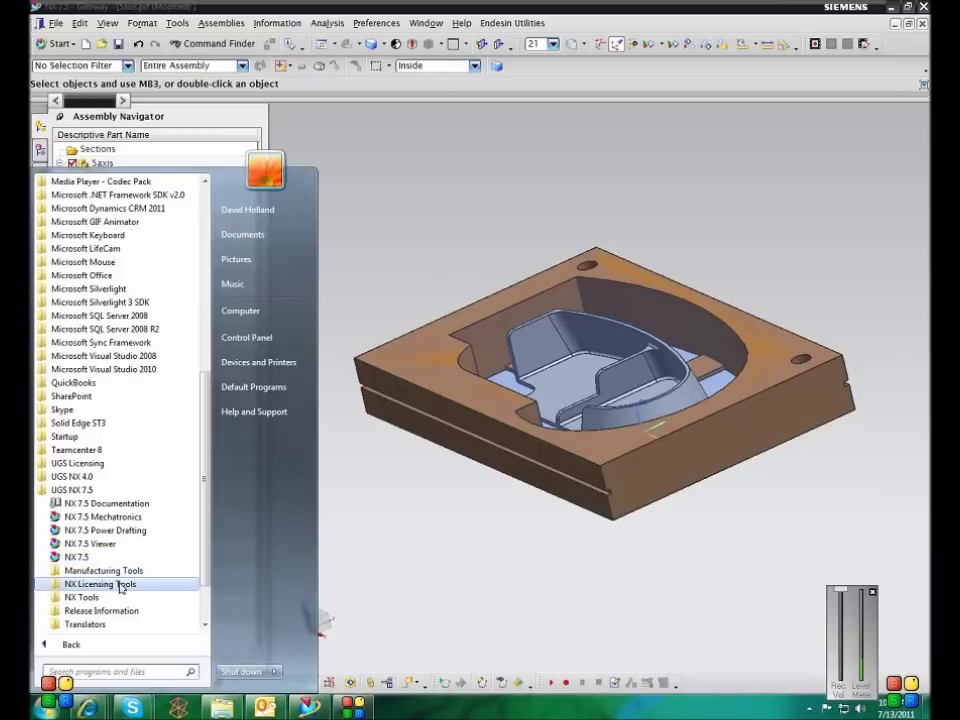
pyautogui.click(122, 584)
pyautogui.click(123, 584)
pyautogui.click(115, 598)
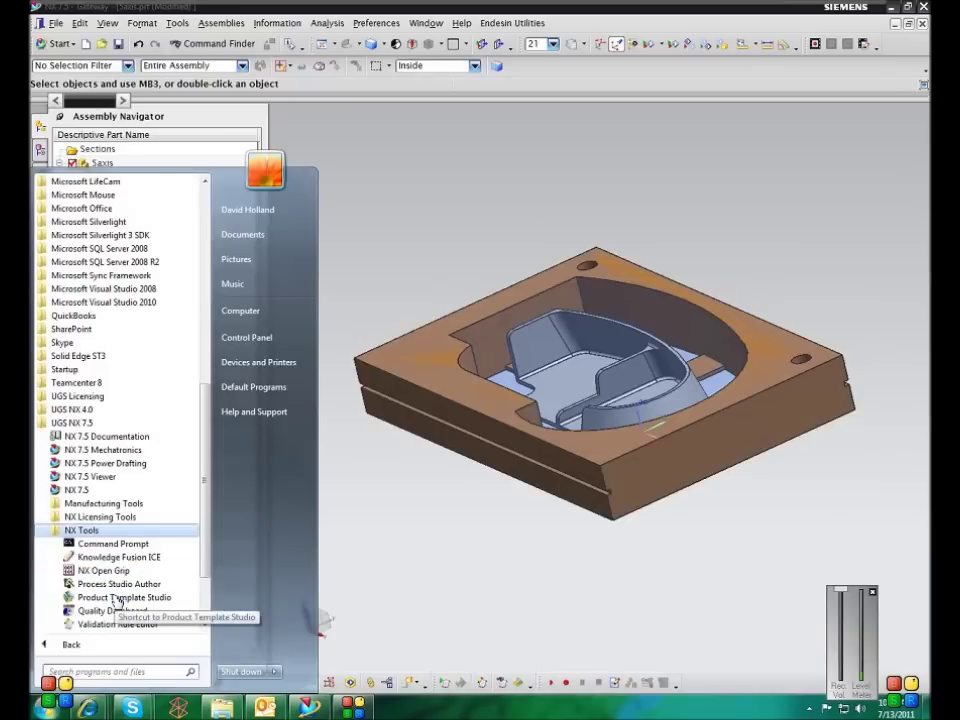
pyautogui.click(84, 546)
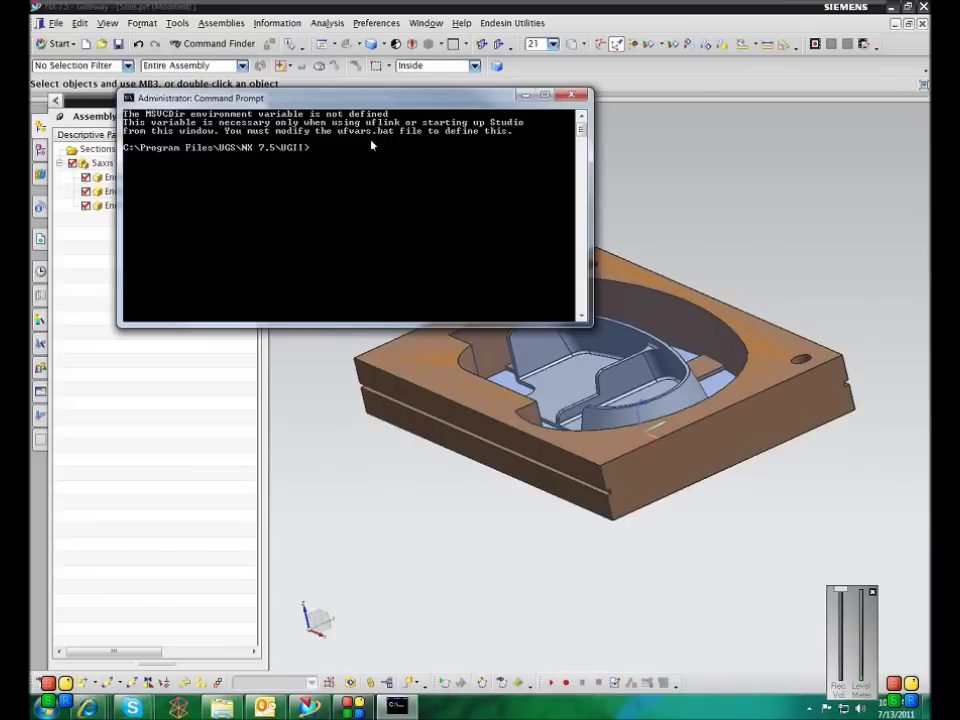
# Step: Move the console aside and switch drives to reach the root of C:
pyautogui.moveTo(373, 104); pyautogui.dragTo(503, 163)
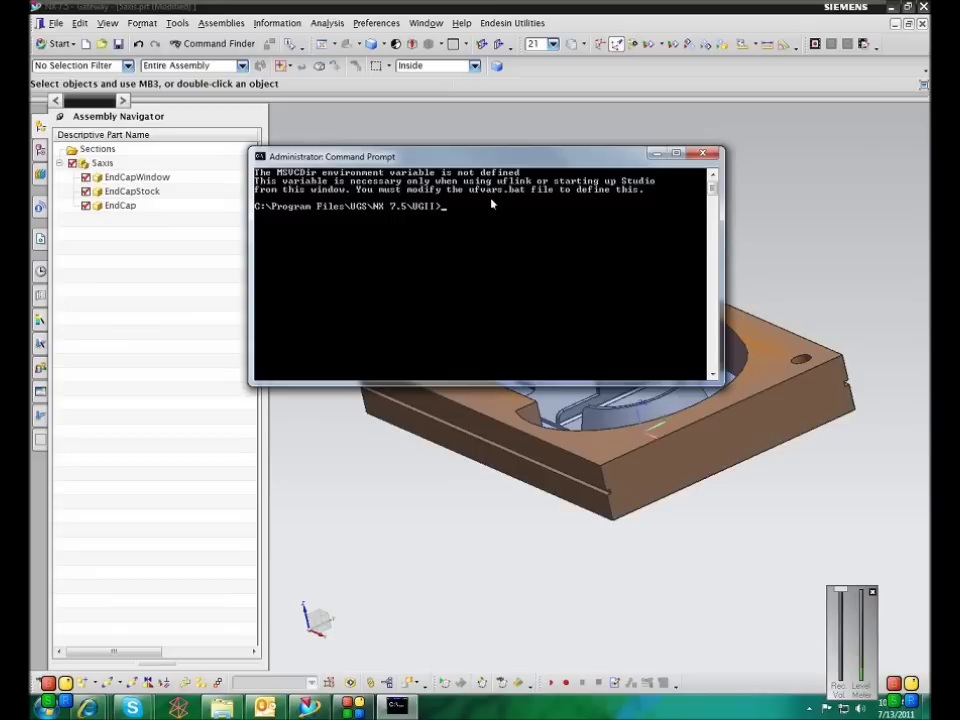
pyautogui.write('d')
pyautogui.press('Return')
pyautogui.write('d:')
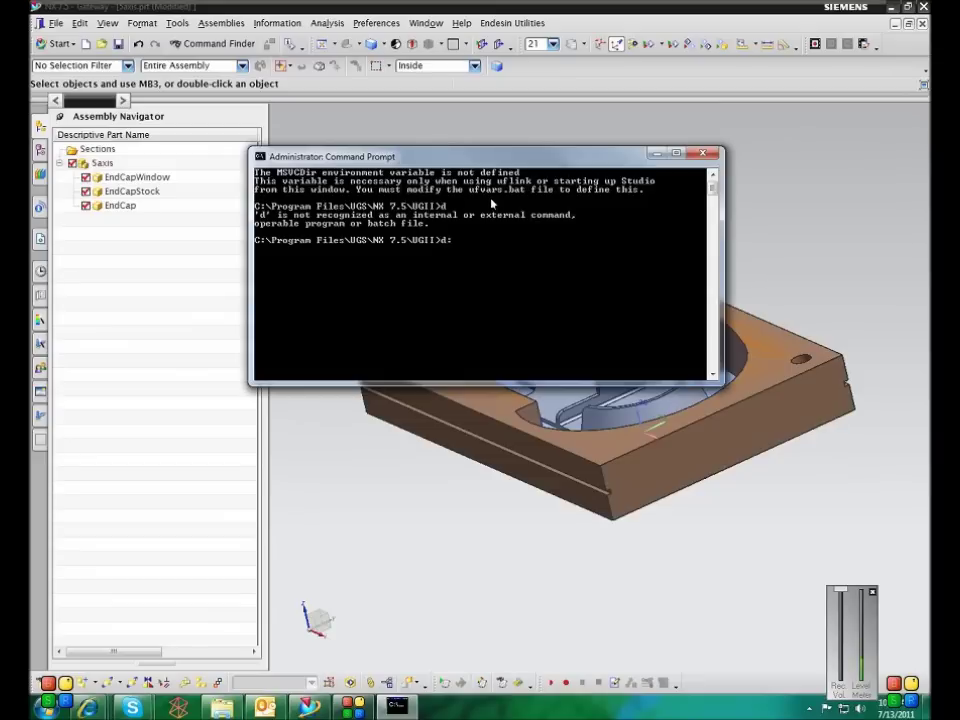
pyautogui.press('Return')
pyautogui.write('c:')
pyautogui.press('Return')
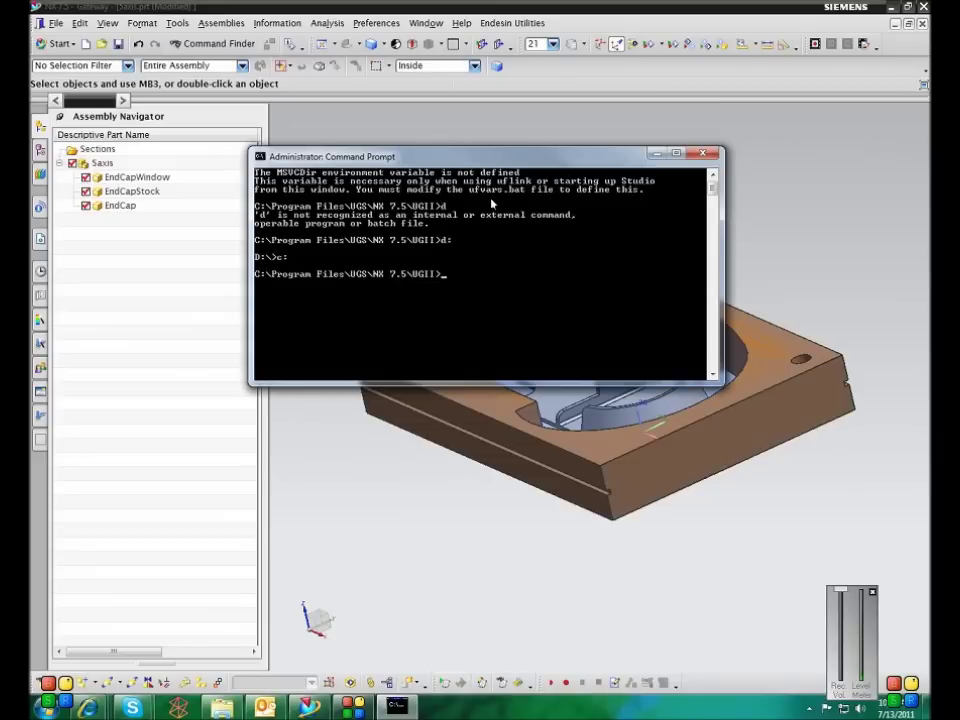
pyautogui.write('cd\\')
pyautogui.press('Return')
# Step: Change into C:\Endesin\NXAtoZ and list its part files, including 5axis.prt
pyautogui.write('cd endesin')
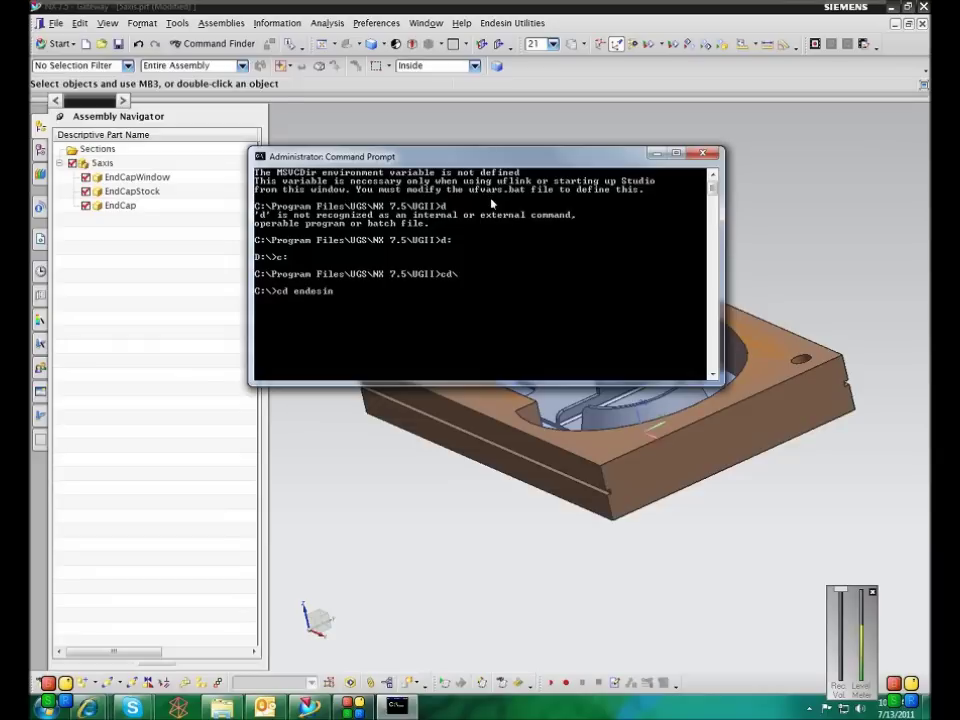
pyautogui.press('Return')
pyautogui.write('cd nxatoz')
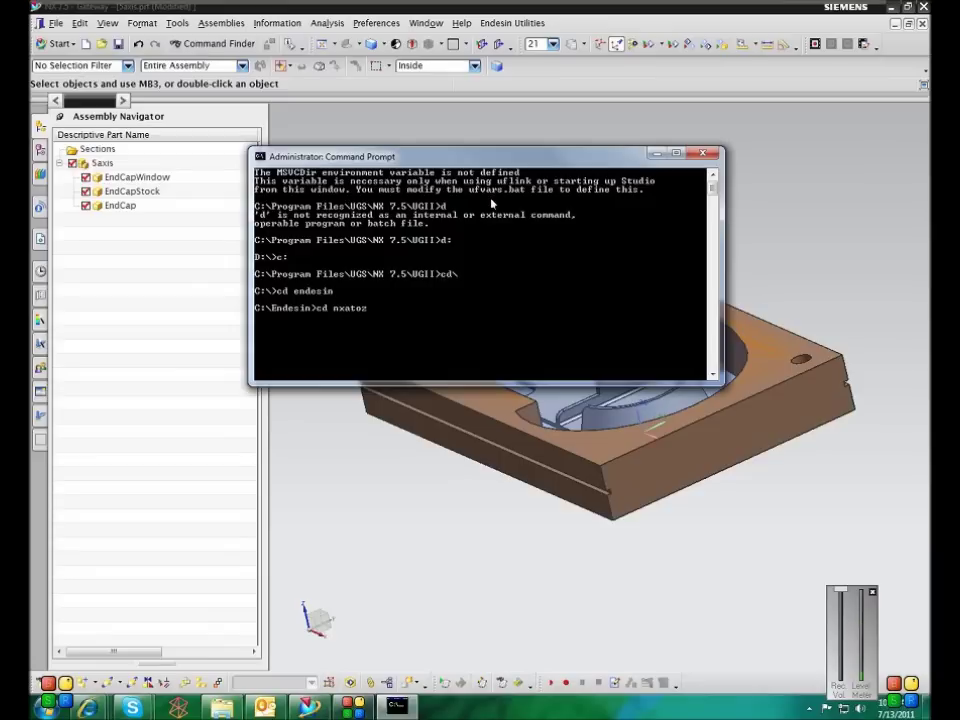
pyautogui.press('Return')
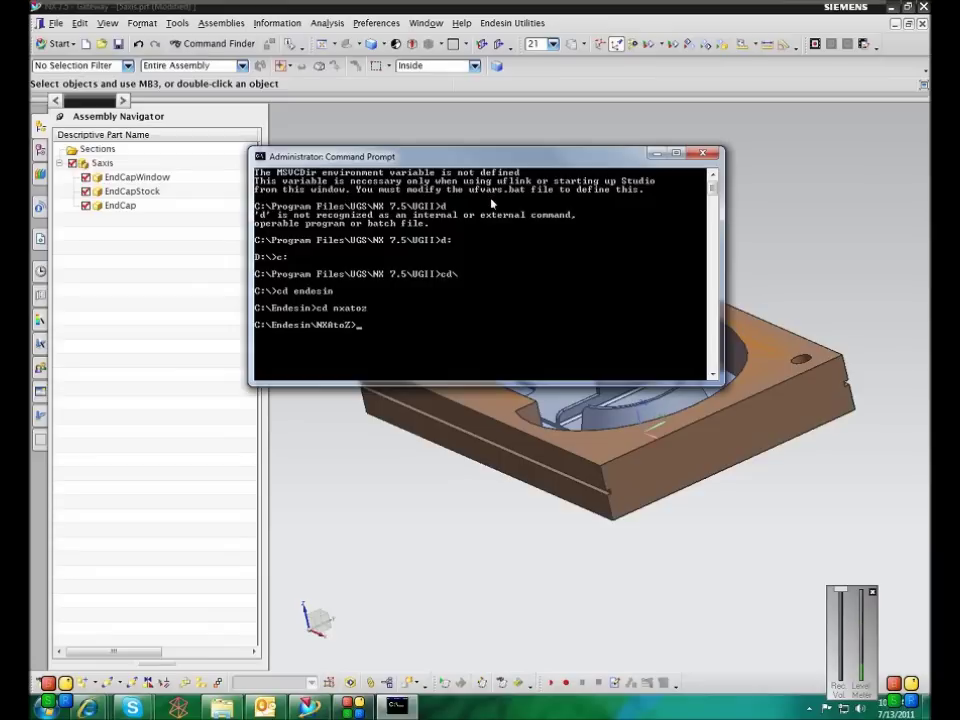
pyautogui.write('dir')
pyautogui.press('Return')
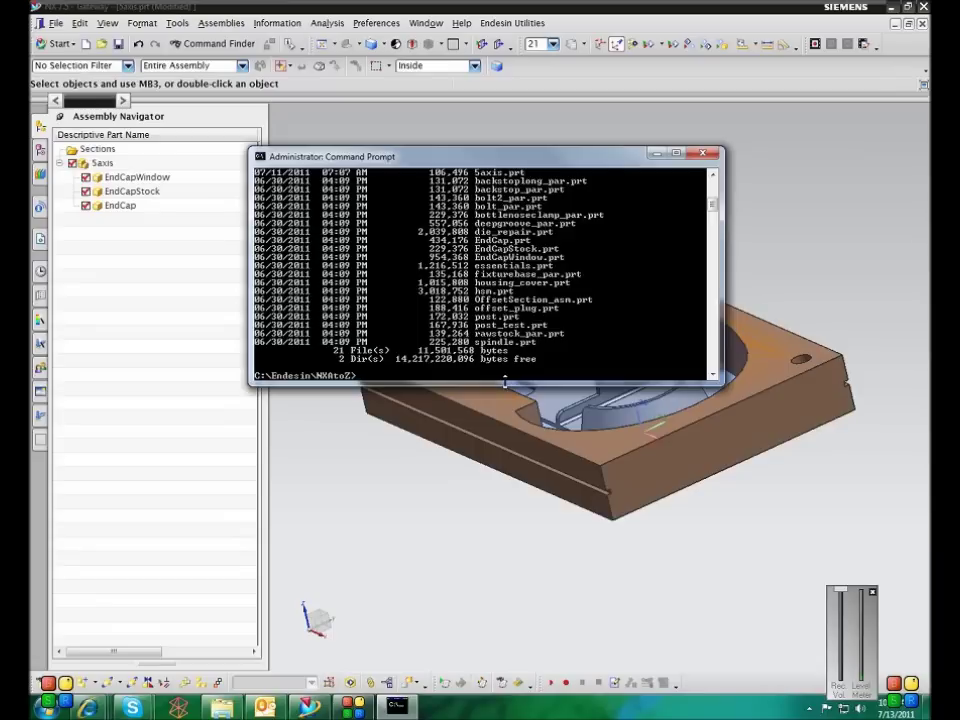
pyautogui.moveTo(522, 383); pyautogui.dragTo(522, 511)
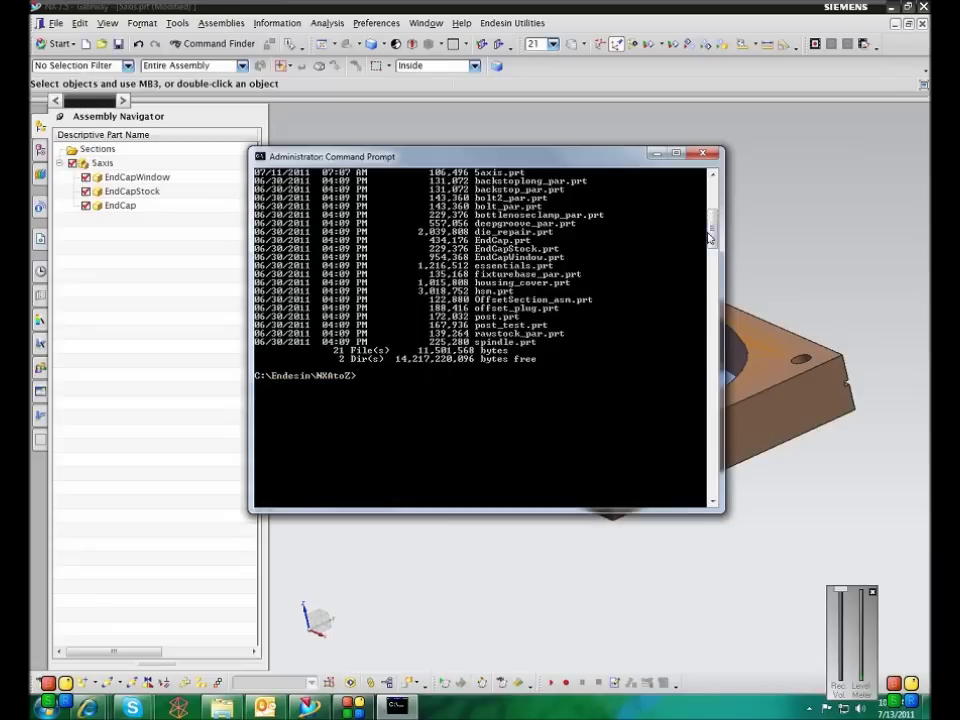
pyautogui.scroll(4, 713, 234)
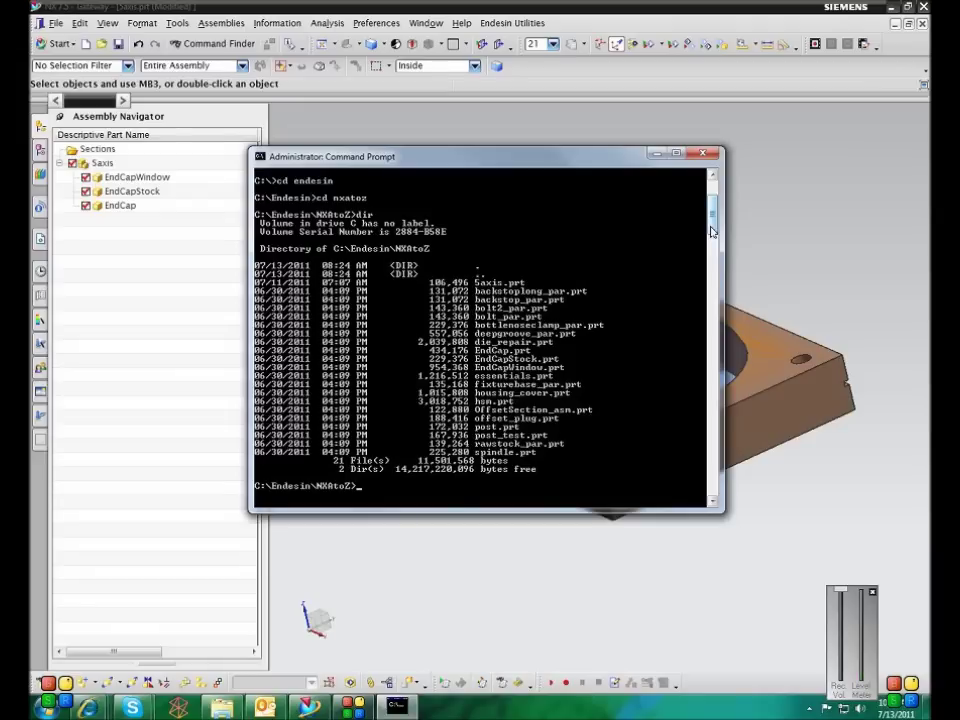
# Step: Show the ug_convert_part usage and confirm in Part Properties that 5axis is in Millimeters
pyautogui.write('ug_convert_part')
pyautogui.press('Return')
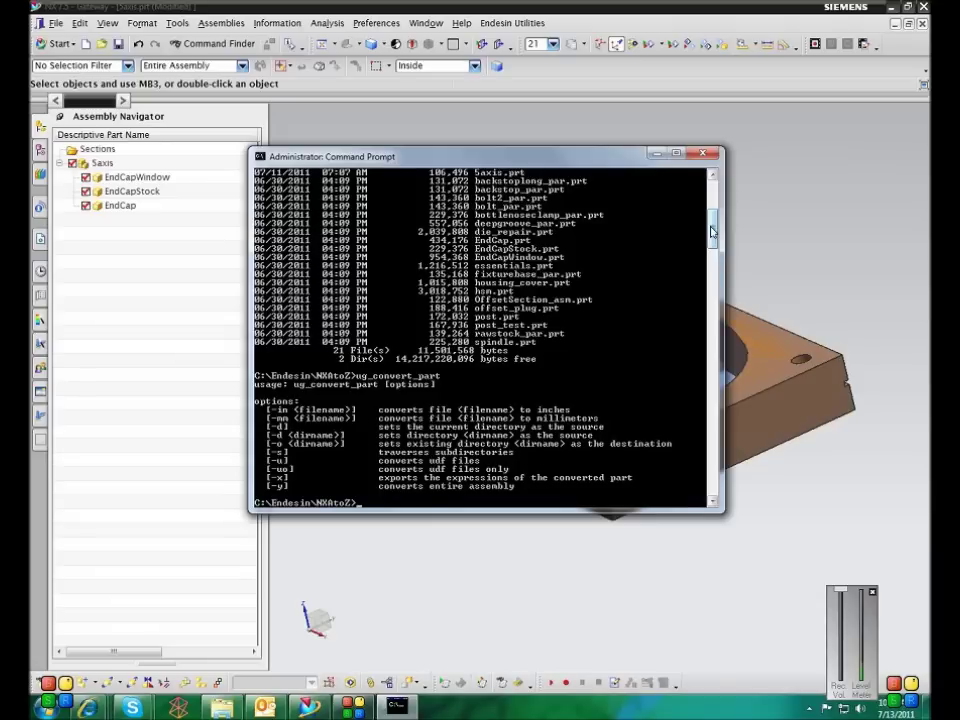
pyautogui.click(290, 125)
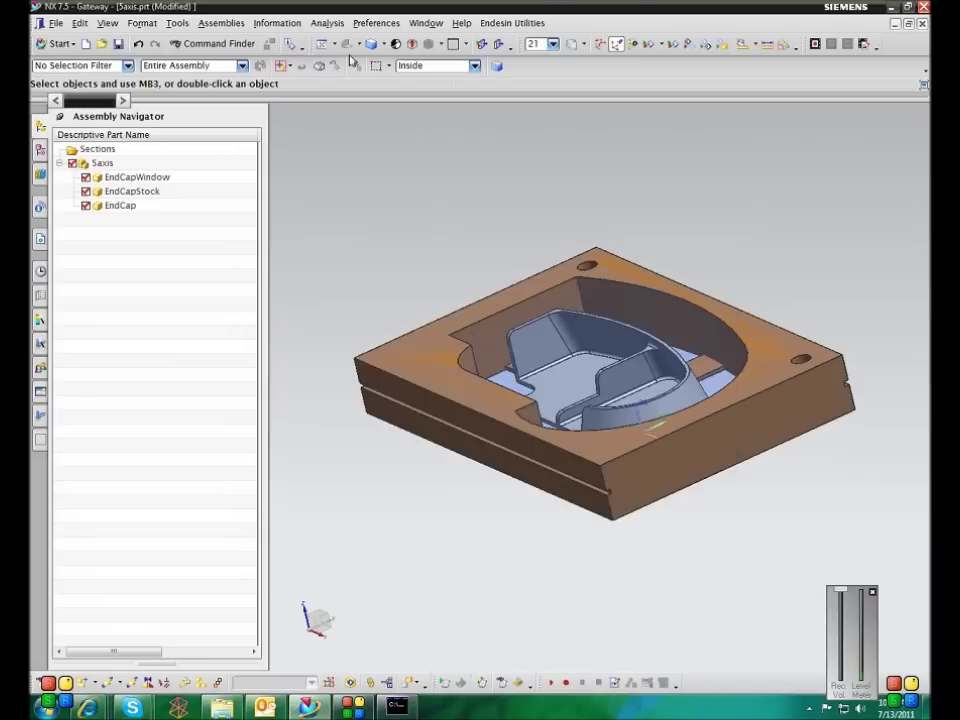
pyautogui.click(56, 22)
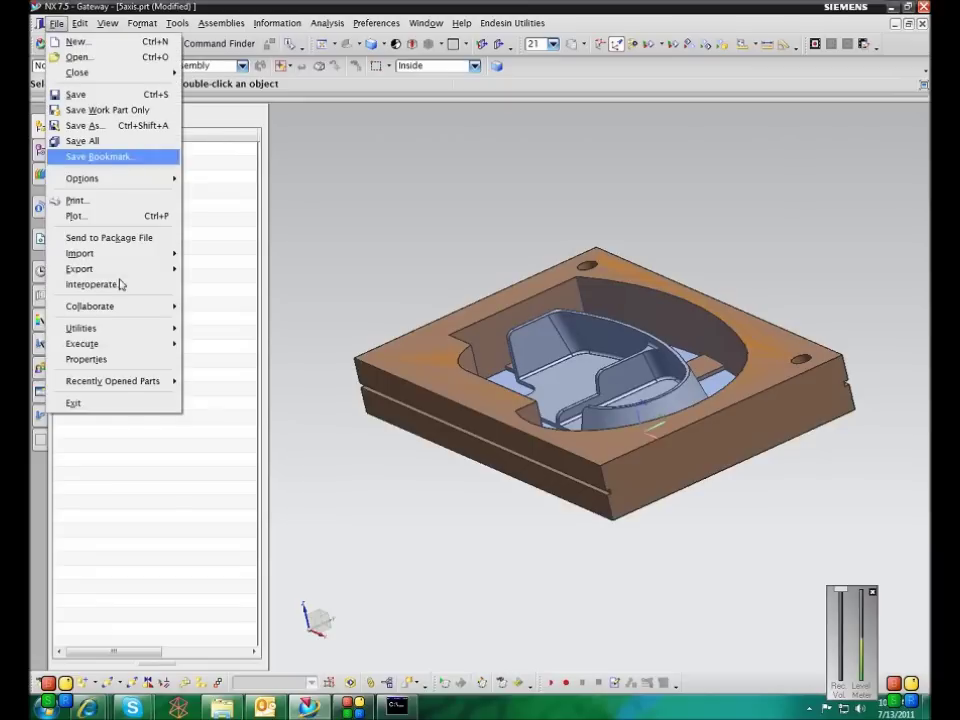
pyautogui.click(120, 358)
pyautogui.click(138, 123)
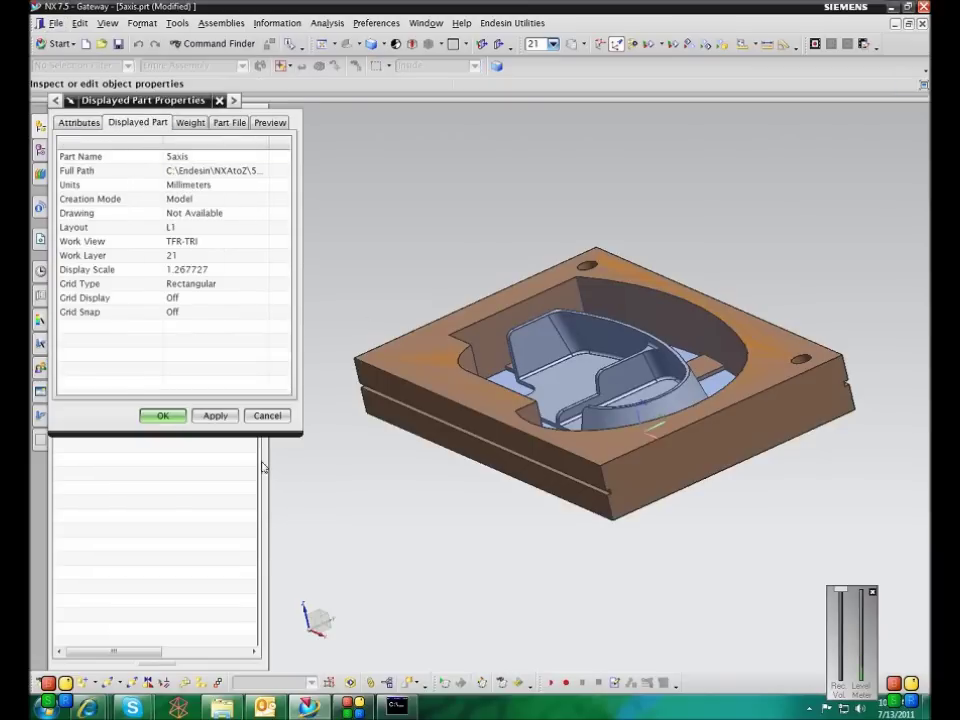
# Step: Convert 5axis.prt to inches with ug_convert_part -in 5axis.prt
pyautogui.click(397, 706)
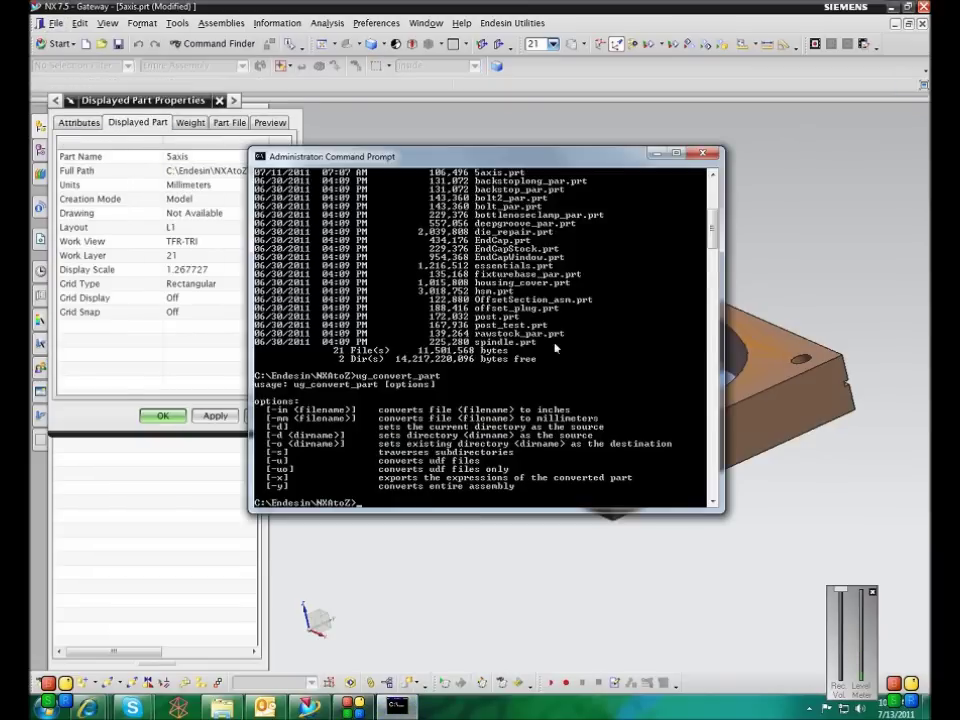
pyautogui.write('ug_convert_part -in 5axi')
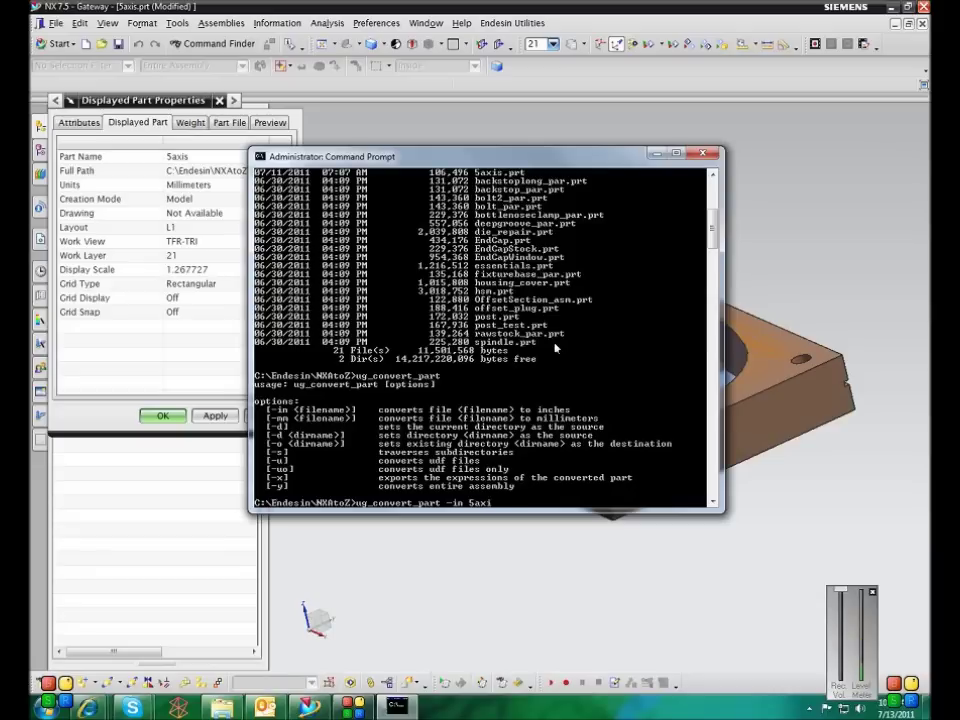
pyautogui.write('s.prt')
pyautogui.press('Return')
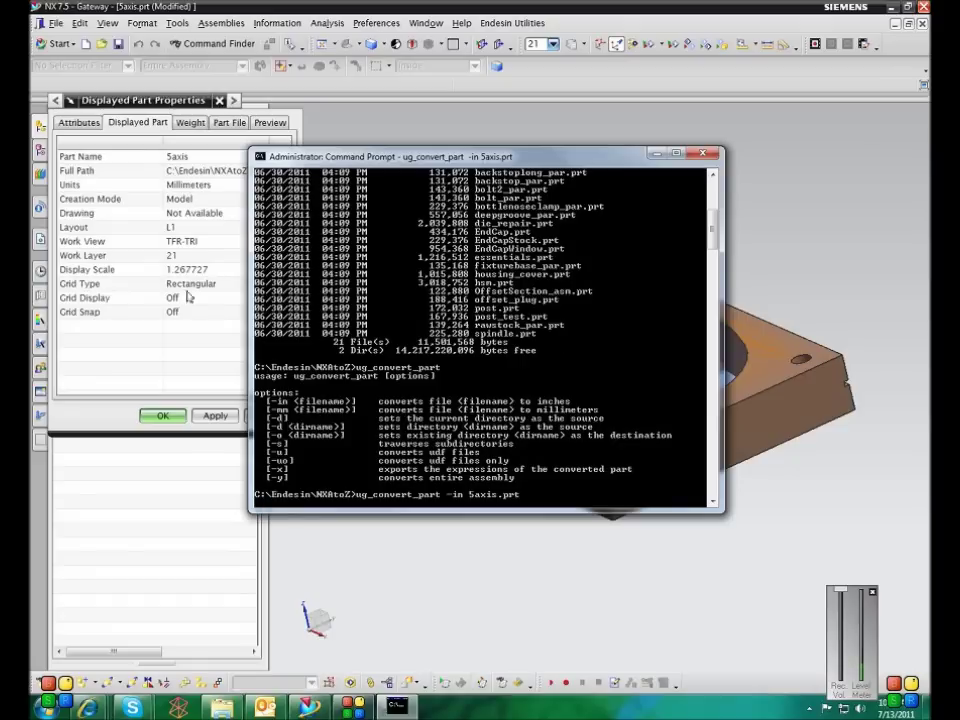
pyautogui.click(129, 398)
# Step: Close the 5axis part without saving and reopen the converted file from history
pyautogui.click(264, 415)
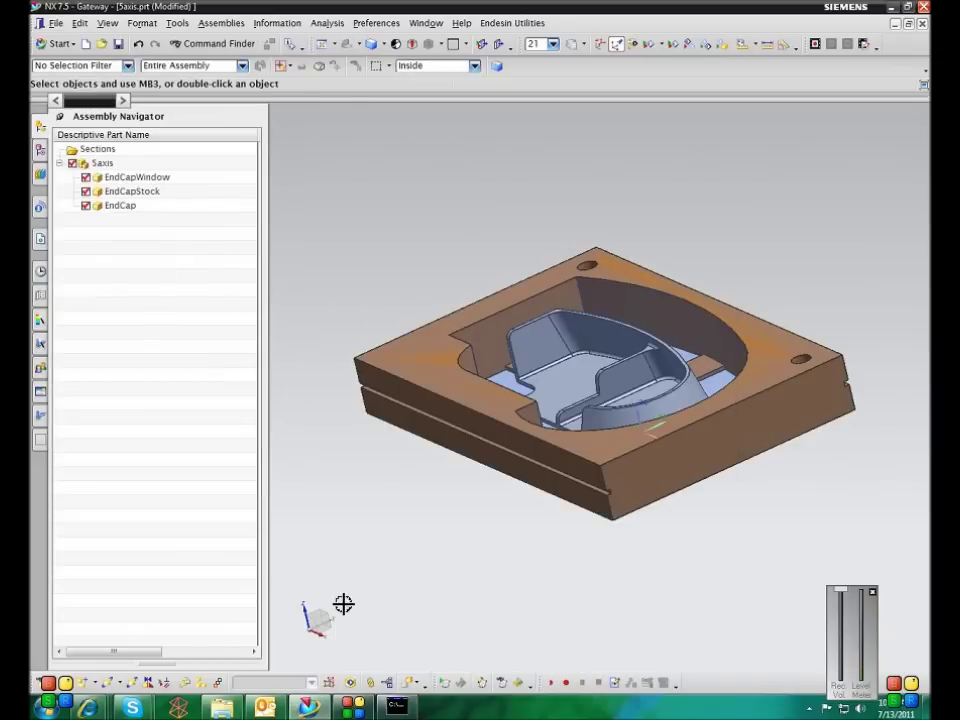
pyautogui.click(397, 705)
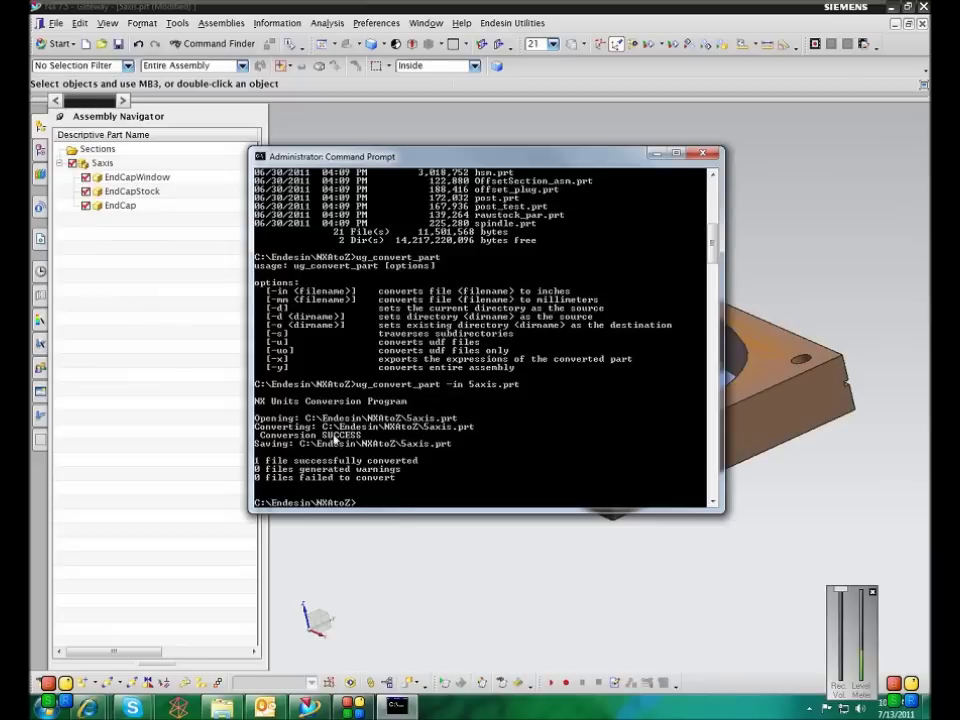
pyautogui.click(740, 30)
pyautogui.click(922, 22)
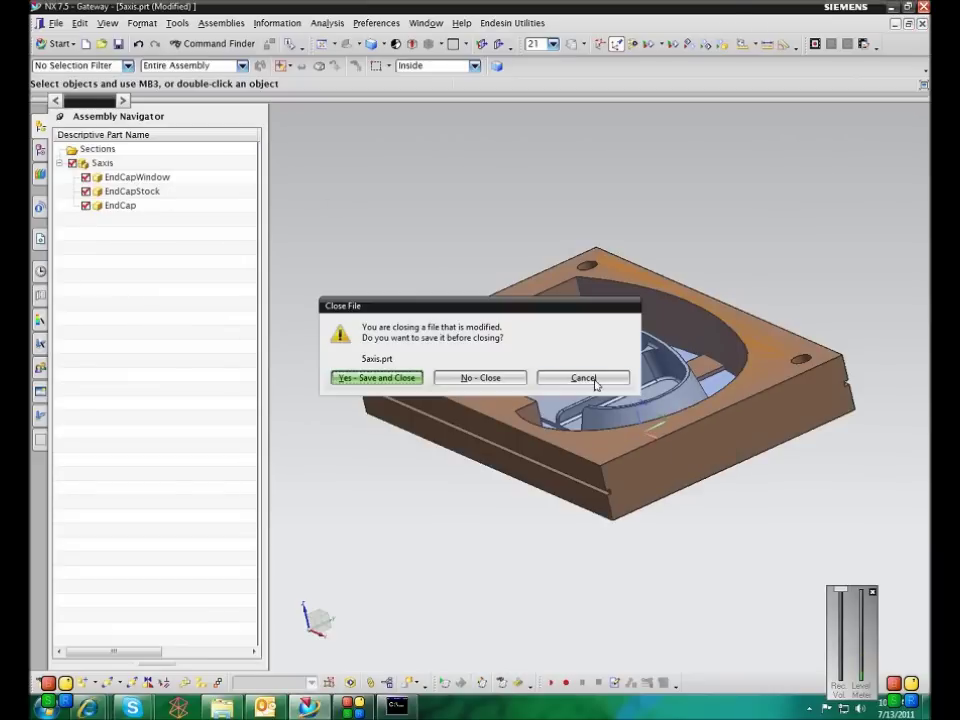
pyautogui.click(493, 381)
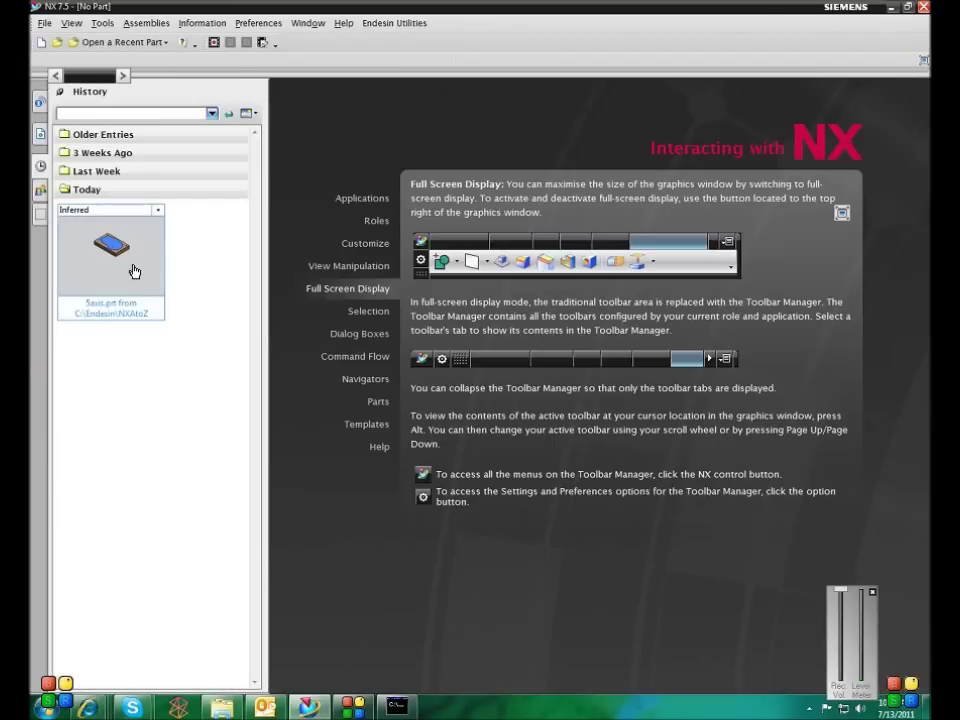
pyautogui.click(133, 270)
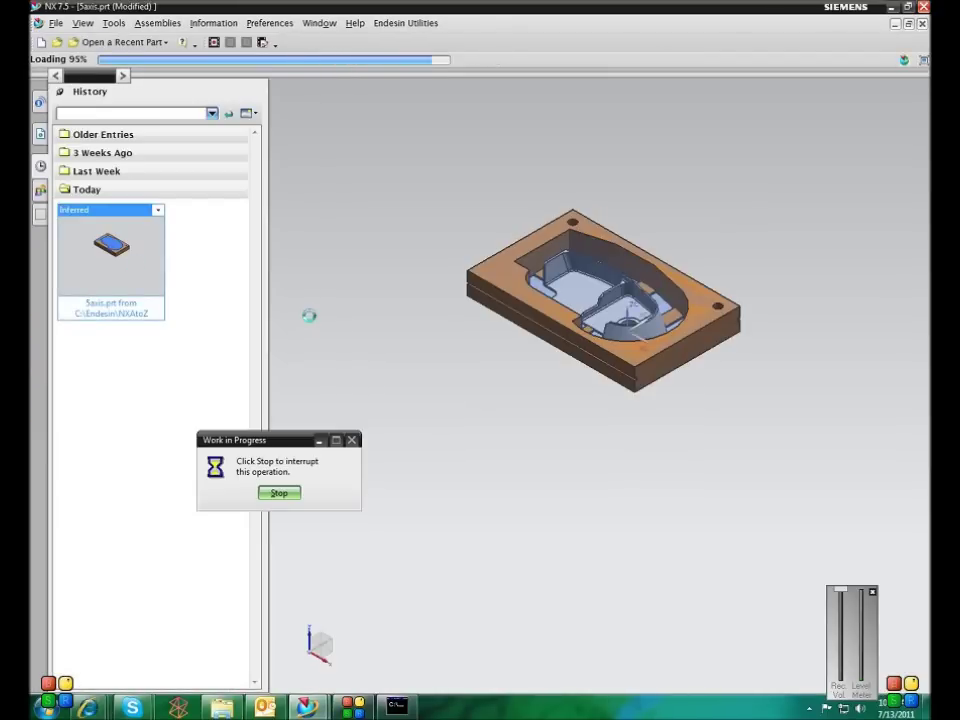
# Step: Confirm in Part Properties that 5axis.prt now uses Inches, then return to the console
pyautogui.click(56, 22)
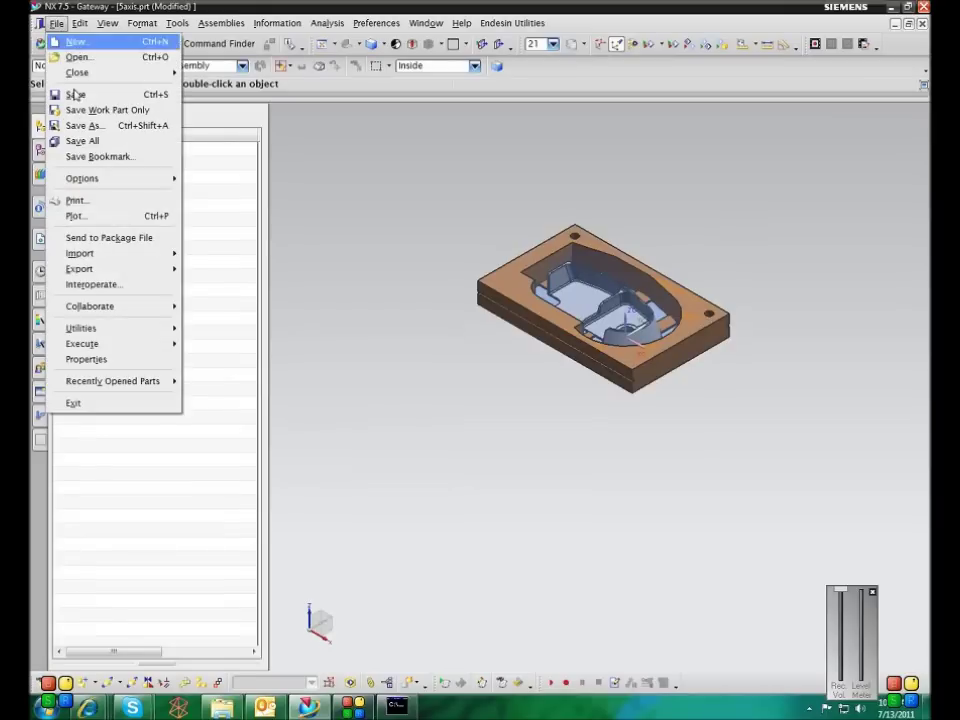
pyautogui.click(116, 355)
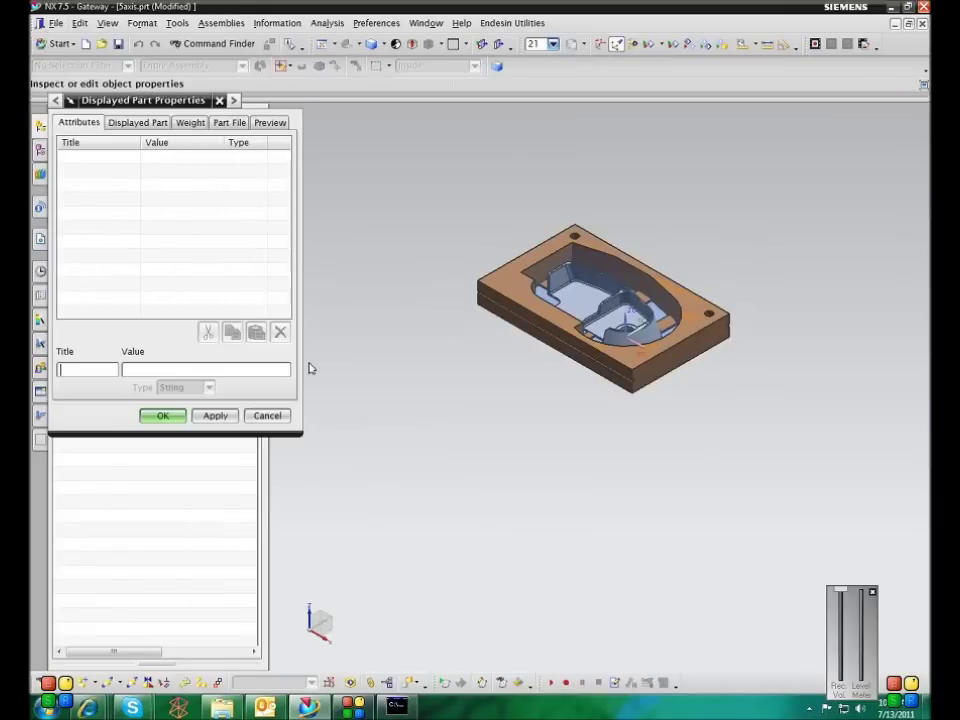
pyautogui.click(140, 122)
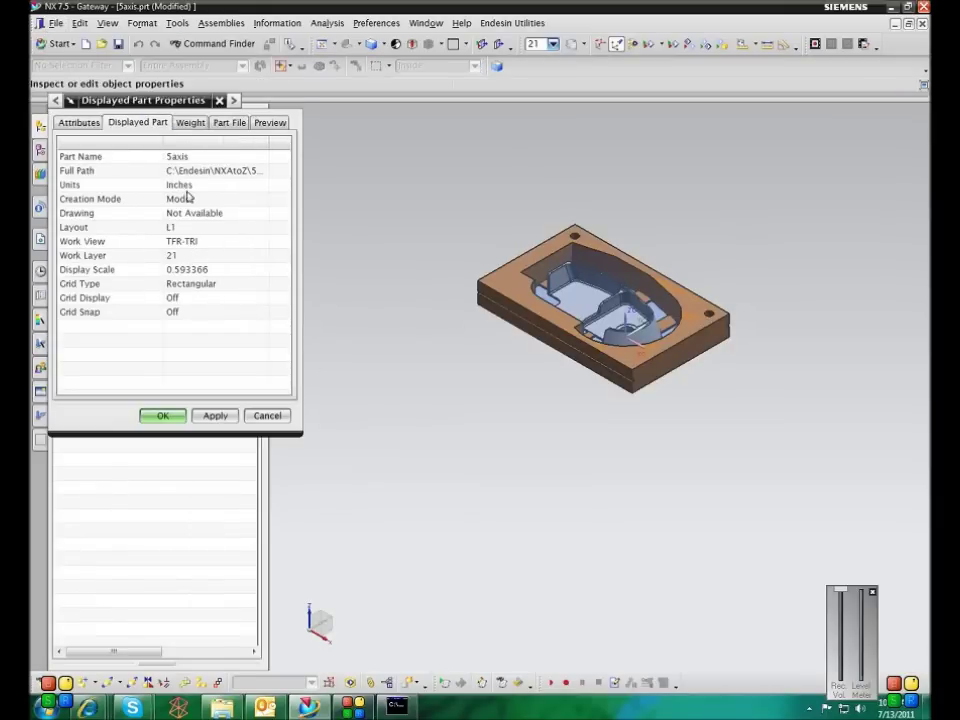
pyautogui.click(267, 415)
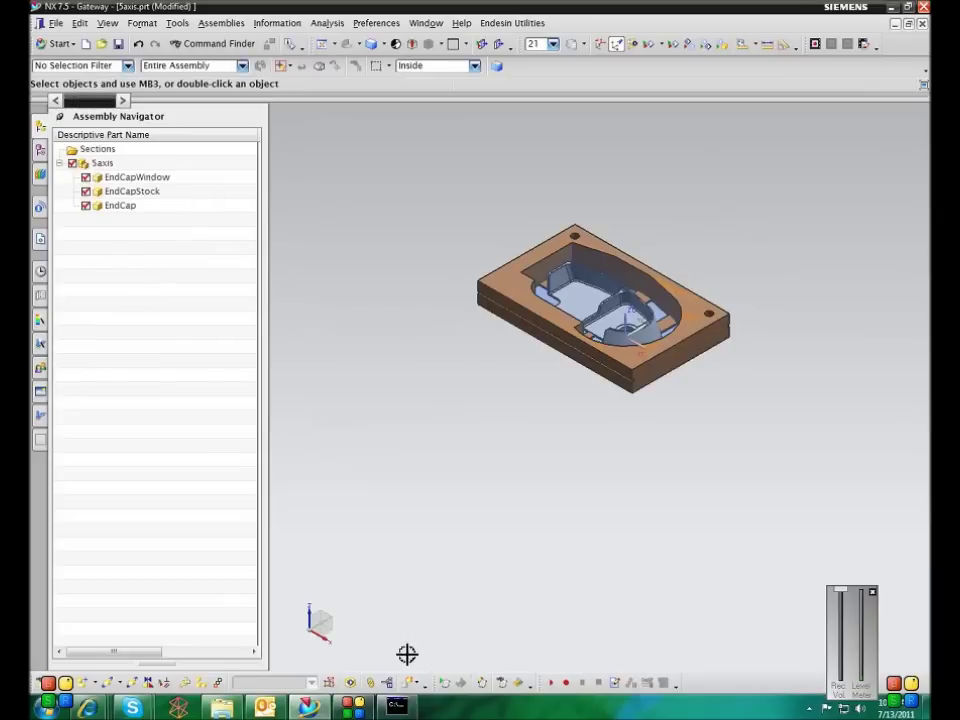
pyautogui.click(397, 706)
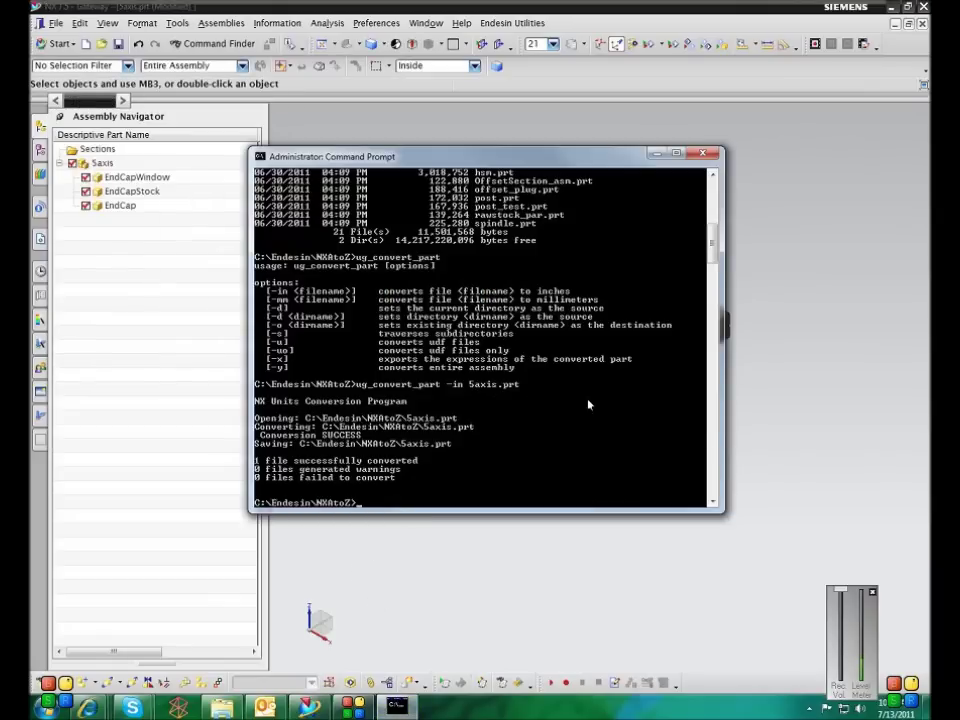
# Step: Run ug_convert_part -in -d on the folder, then rerun it as -mm -d
pyautogui.write('ug_convert_part -in -d')
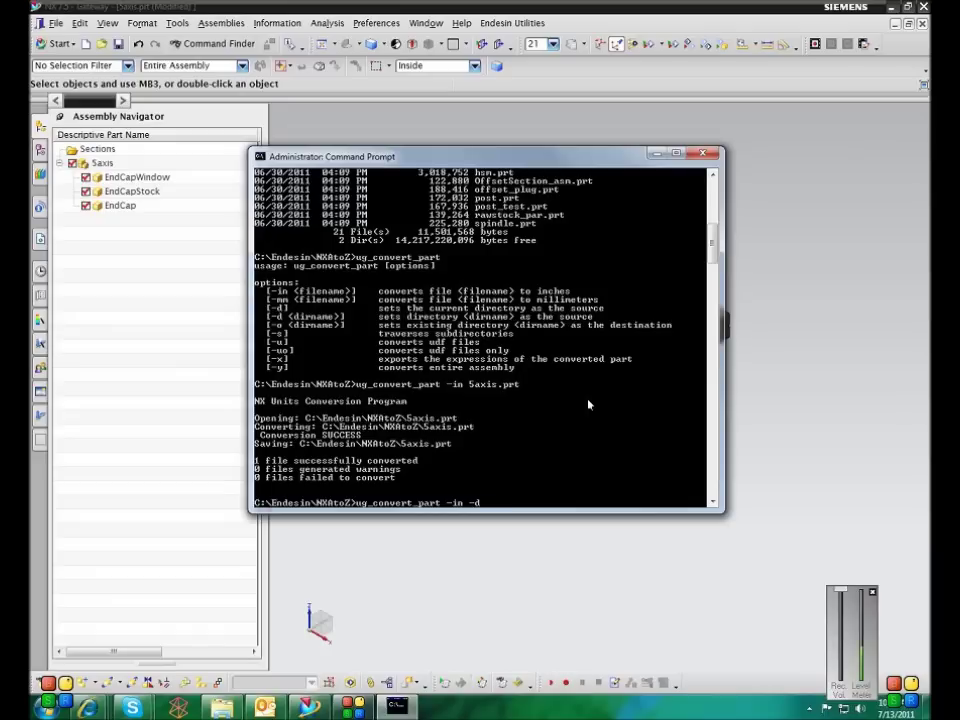
pyautogui.press('Return')
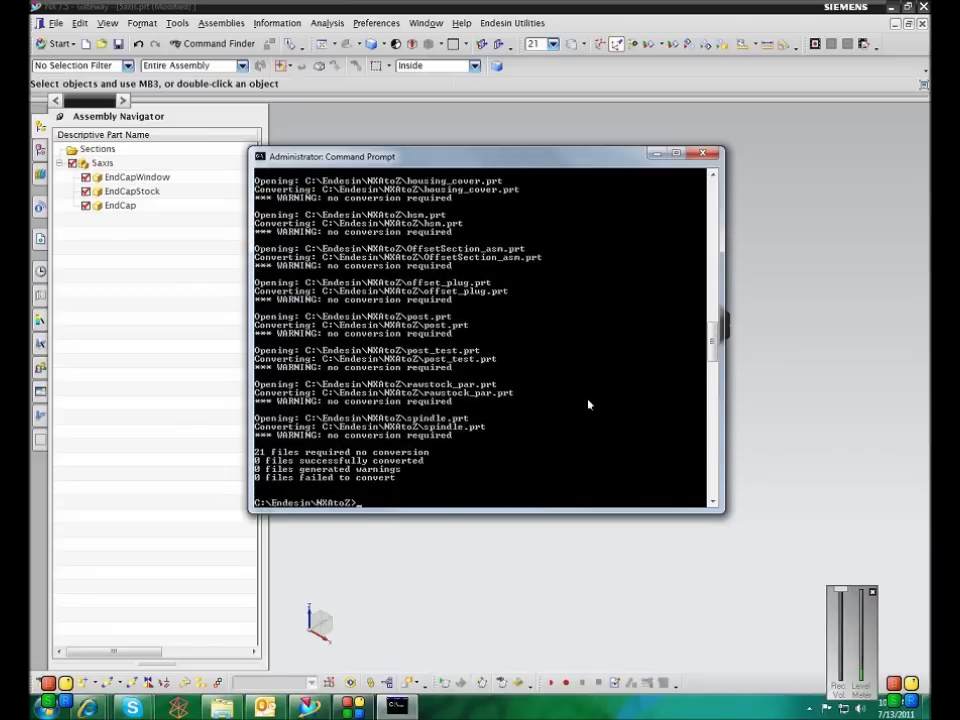
pyautogui.press('Up')
pyautogui.press('Left')
pyautogui.press('Left')
pyautogui.press('Left')
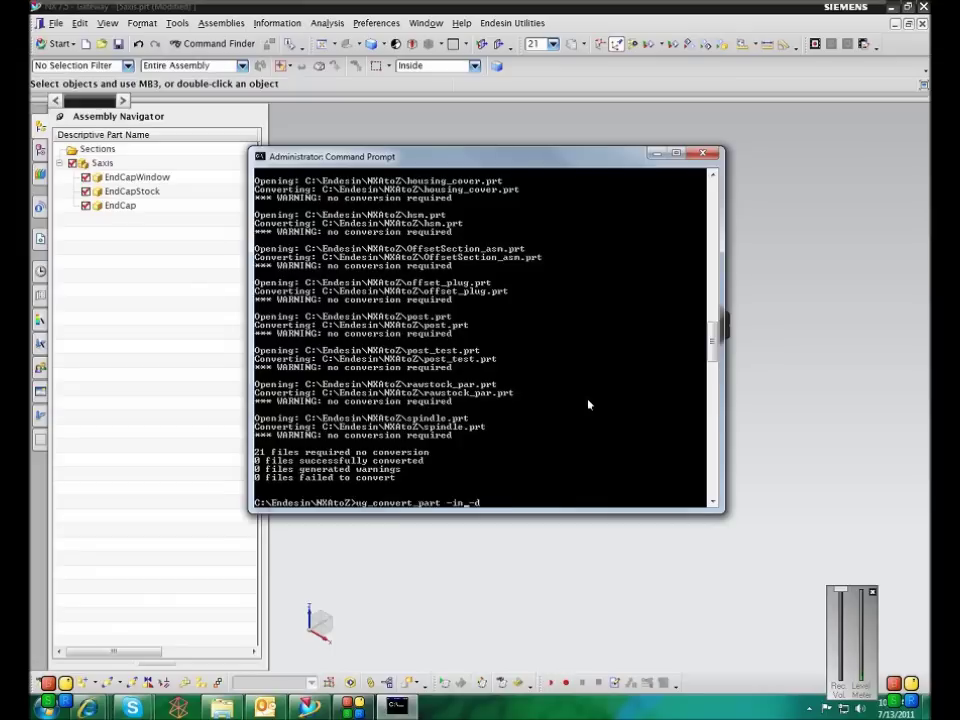
pyautogui.press('BackSpace')
pyautogui.press('BackSpace')
pyautogui.write('mn')
pyautogui.press('Return')
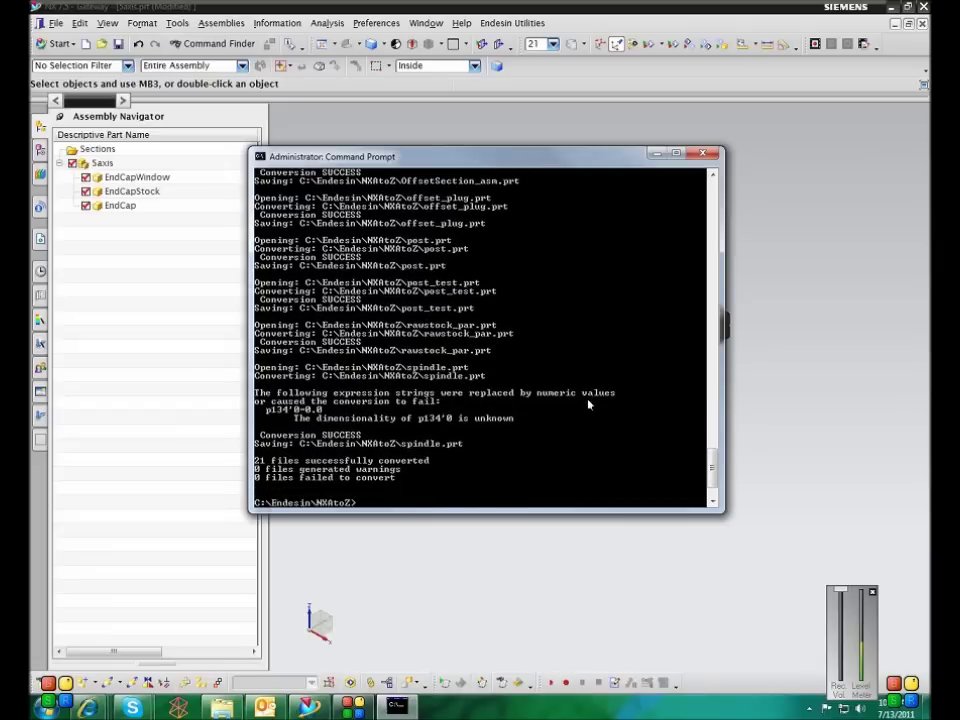
# Step: Fix the misspelled ug_conver_part to ug_convert_part and display its usage
pyautogui.write('ug_conver_part')
pyautogui.press('Return')
pyautogui.press('Up')
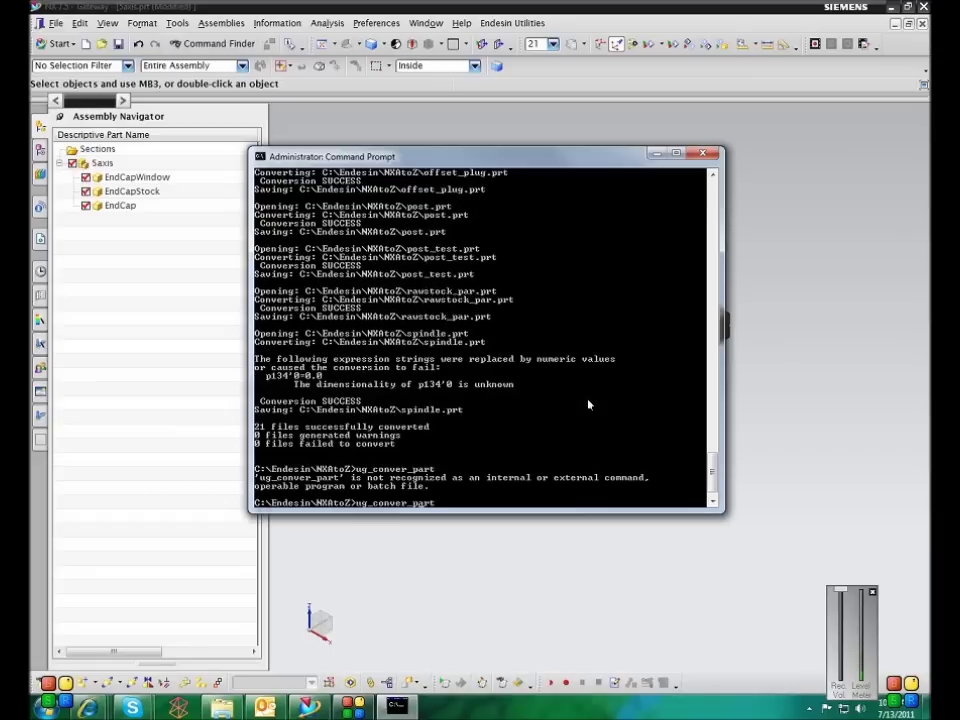
pyautogui.press('Left')
pyautogui.press('Left')
pyautogui.press('Left')
pyautogui.press('Left')
pyautogui.press('Left')
pyautogui.write('t')
pyautogui.press('Return')
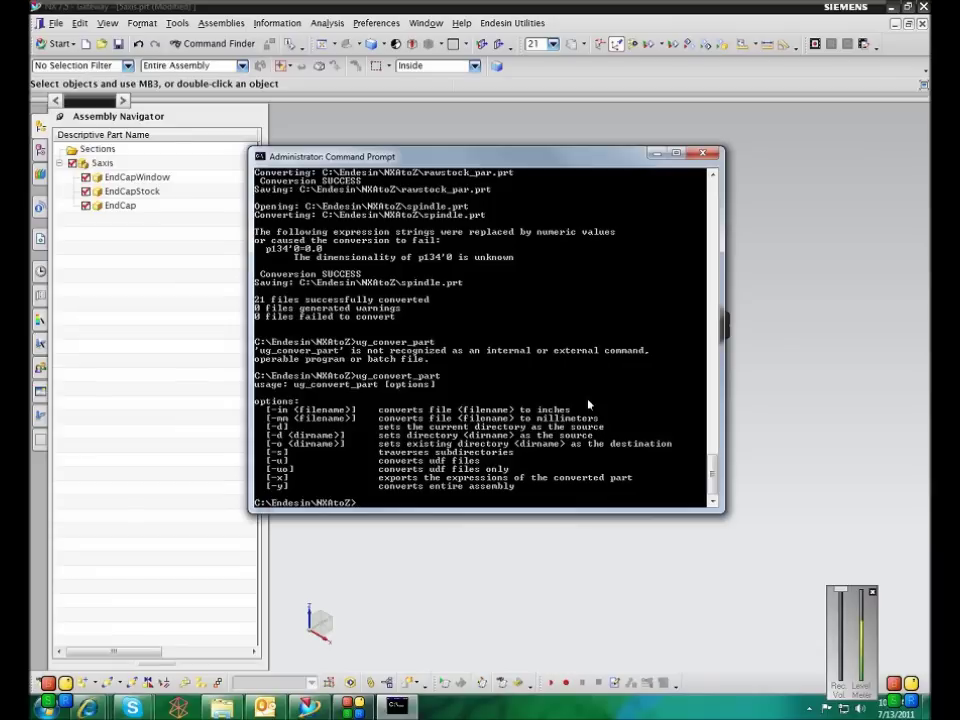
# Step: Recall the conversion command with -mm -d -s and remove the -s option
pyautogui.press('Up')
pyautogui.write('-mm -d ')
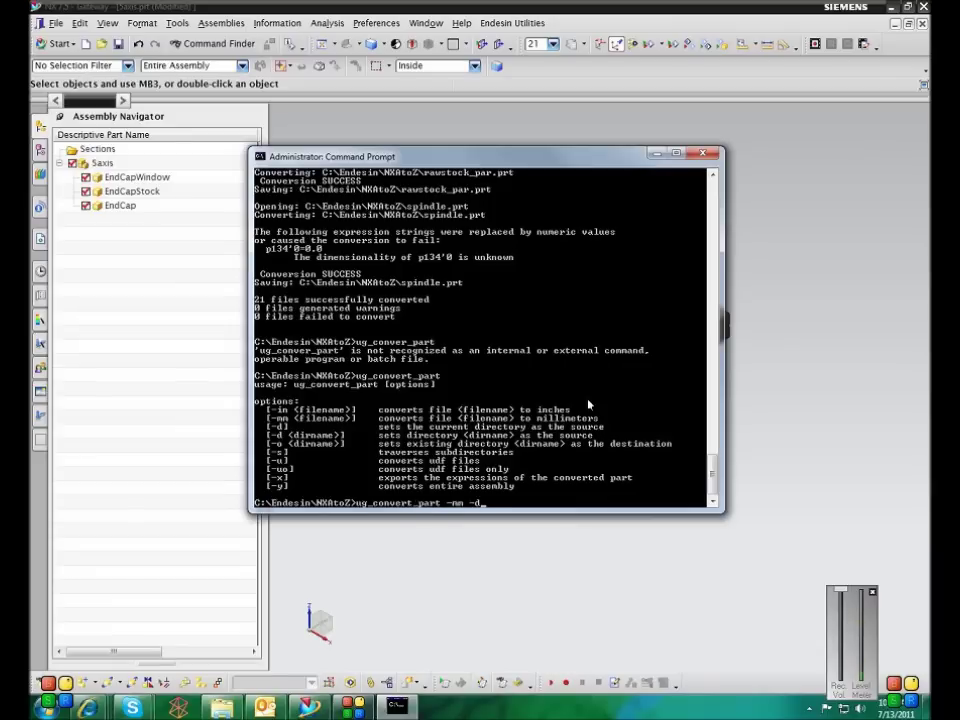
pyautogui.write('-s')
pyautogui.press('BackSpace')
pyautogui.press('BackSpace')
pyautogui.press('BackSpace')
pyautogui.press('BackSpace')
pyautogui.press('BackSpace')
pyautogui.press('BackSpace')
pyautogui.press('BackSpace')
pyautogui.press('BackSpace')
pyautogui.press('BackSpace')
# Step: Convert the whole 5axis assembly to inches with ug_convert_part -in 5axis.prt -y
pyautogui.write('-')
pyautogui.moveTo(714, 482)
pyautogui.mouseDown()
pyautogui.moveTo(716, 353)
pyautogui.moveTo(714, 480)
pyautogui.mouseUp()
pyautogui.write('in Saxis.prt -y')
pyautogui.press('Return')
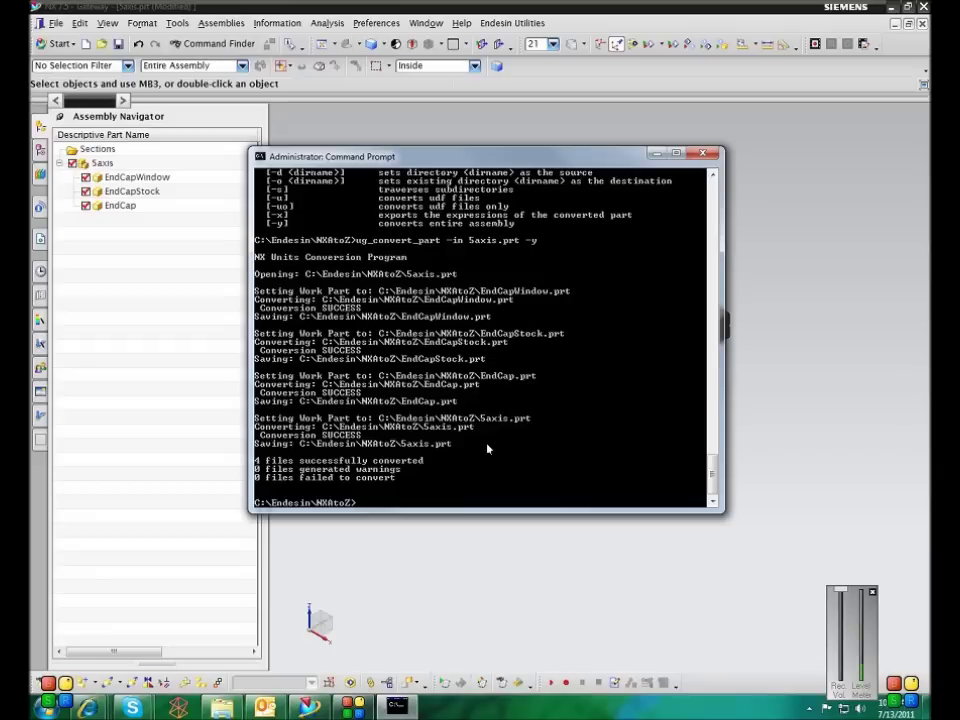
pyautogui.click(714, 178)
# Step: Recall the last command, trim it back to -in, and begin the path c:\Endes
pyautogui.click(714, 178)
pyautogui.press('Up')
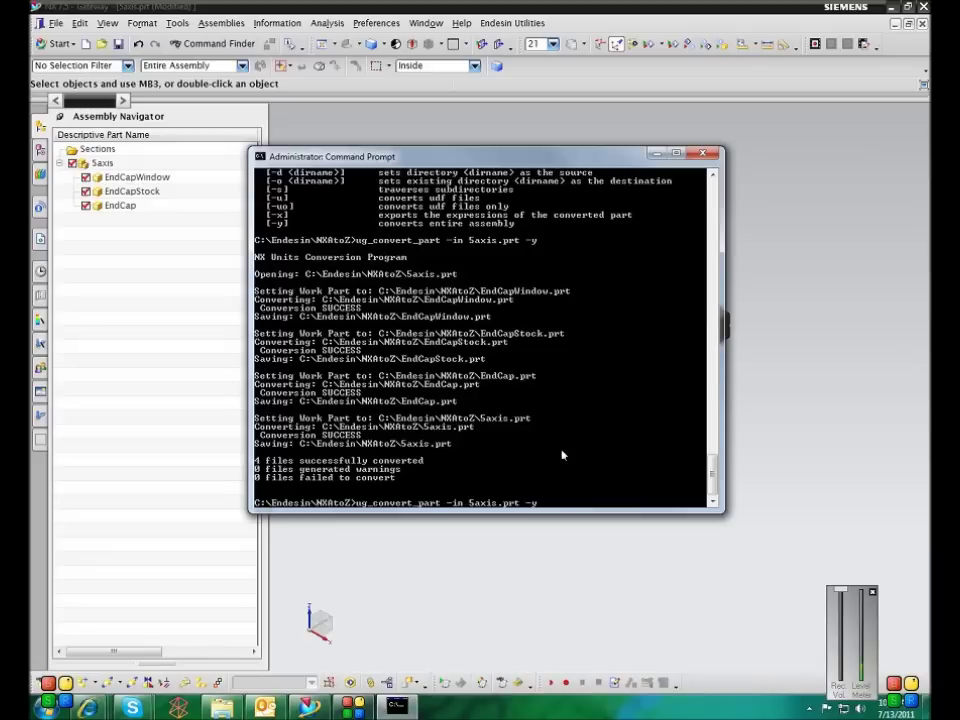
pyautogui.press('BackSpace')
pyautogui.press('BackSpace')
pyautogui.press('BackSpace')
pyautogui.press('BackSpace')
pyautogui.press('BackSpace')
pyautogui.press('BackSpace')
pyautogui.press('BackSpace')
pyautogui.press('BackSpace')
pyautogui.press('BackSpace')
pyautogui.press('BackSpace')
pyautogui.press('BackSpace')
pyautogui.press('BackSpace')
pyautogui.write('c:\\Endes')
# Step: Fix the path typo and finish it as c:\Endesin\NXAtoZ\5axis.prt
pyautogui.press('BackSpace')
pyautogui.press('BackSpace')
pyautogui.press('BackSpace')
pyautogui.press('BackSpace')
pyautogui.write('ndesin\\NXAtoZ\\')
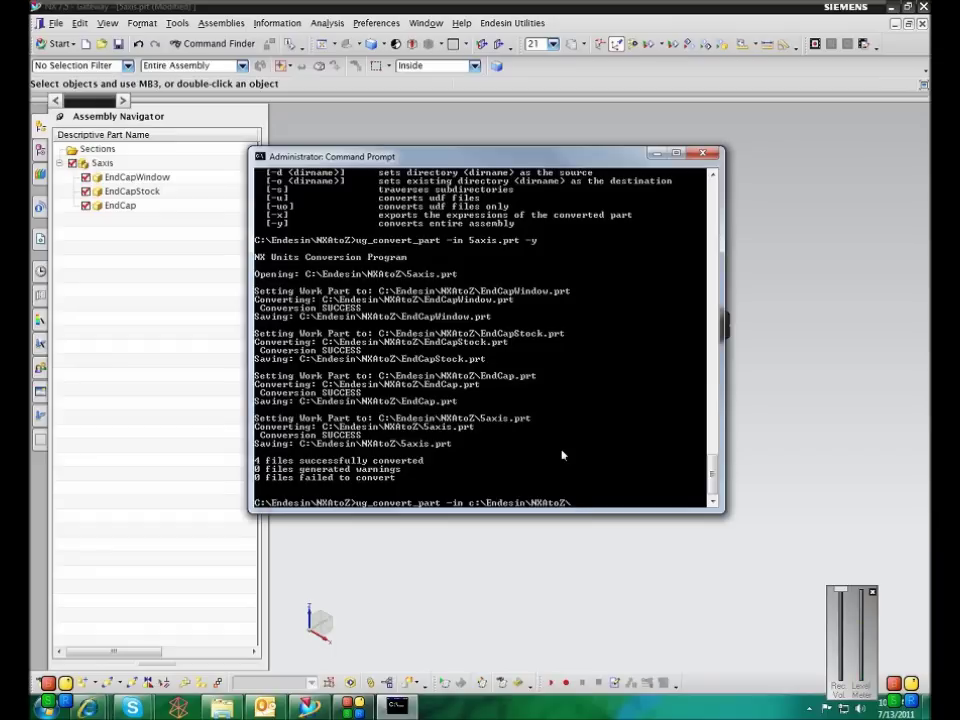
pyautogui.write('5axis.prt')
# Step: Run the inch conversion on 5axis.prt, rerun it with -d on the folder only, then exit the prompt
pyautogui.press('Return')
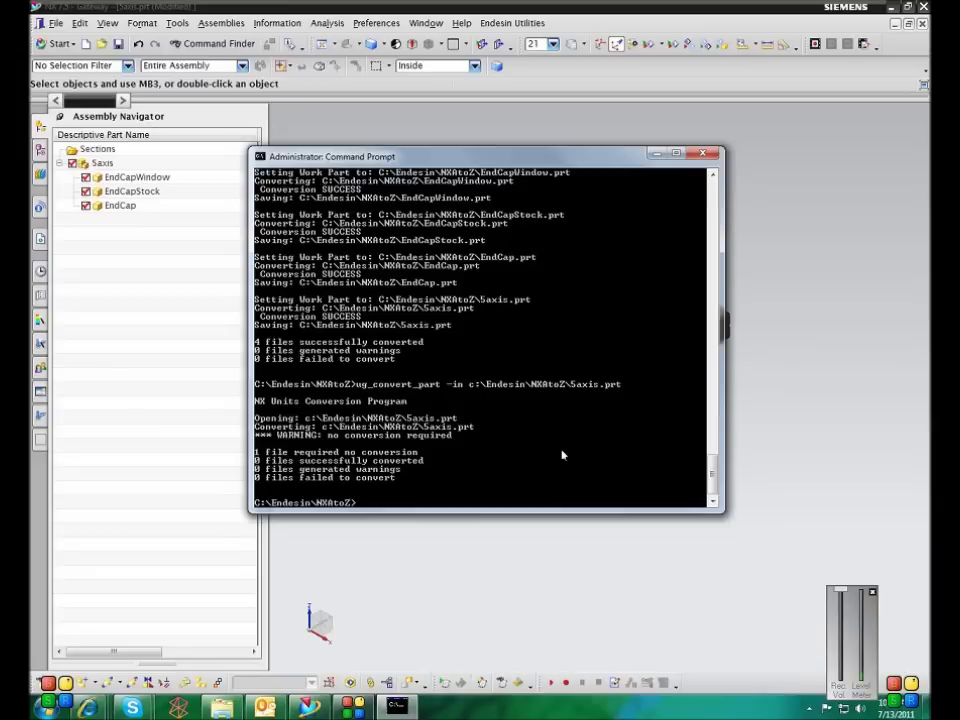
pyautogui.press('Up')
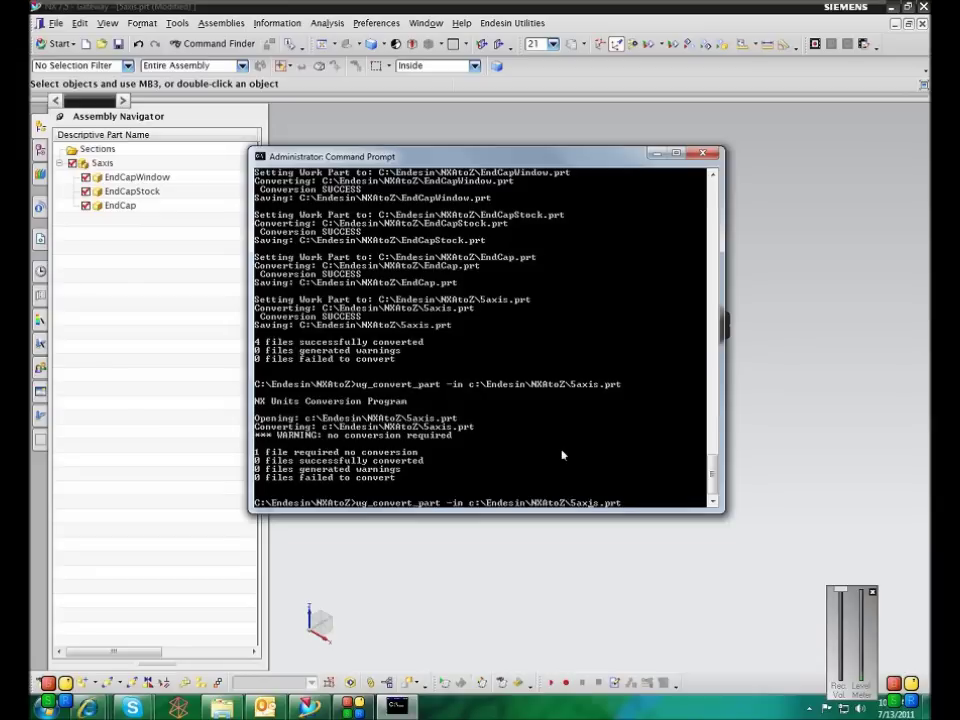
pyautogui.press('BackSpace')
pyautogui.press('BackSpace')
pyautogui.write('d')
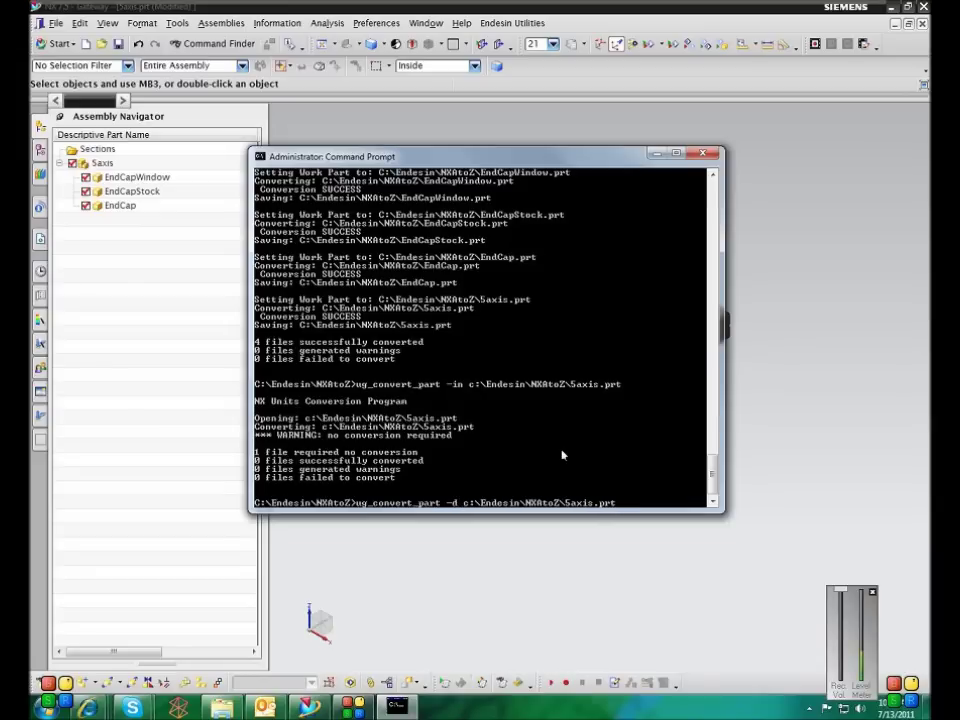
pyautogui.press('BackSpace')
pyautogui.press('BackSpace')
pyautogui.press('BackSpace')
pyautogui.press('BackSpace')
pyautogui.press('BackSpace')
pyautogui.press('BackSpace')
pyautogui.press('BackSpace')
pyautogui.press('BackSpace')
pyautogui.press('BackSpace')
pyautogui.press('Return')
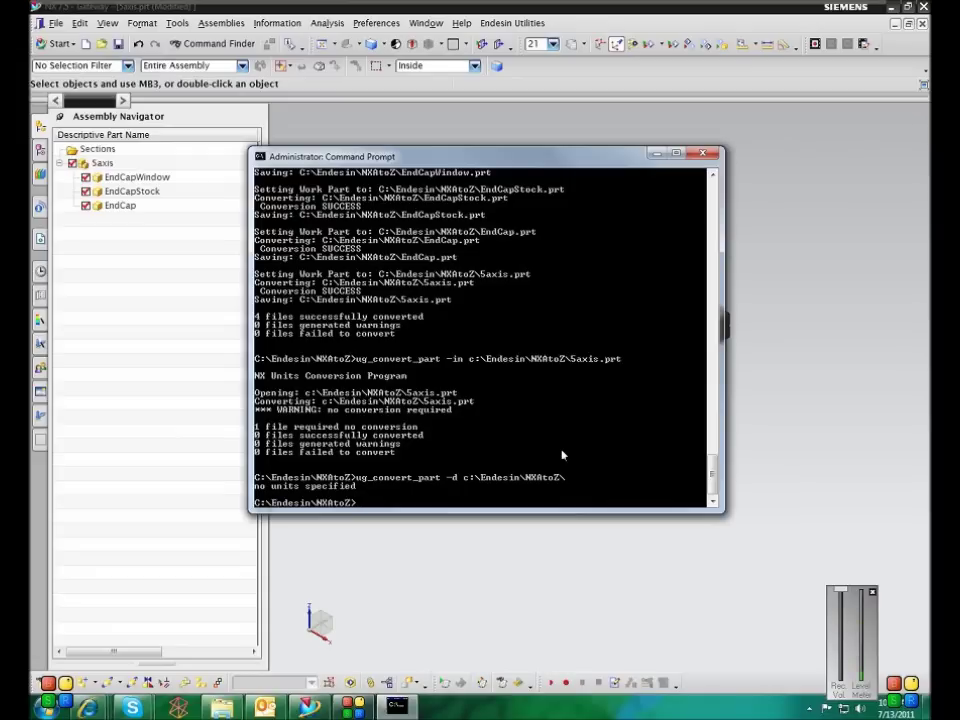
pyautogui.write('exit')
pyautogui.press('Return')
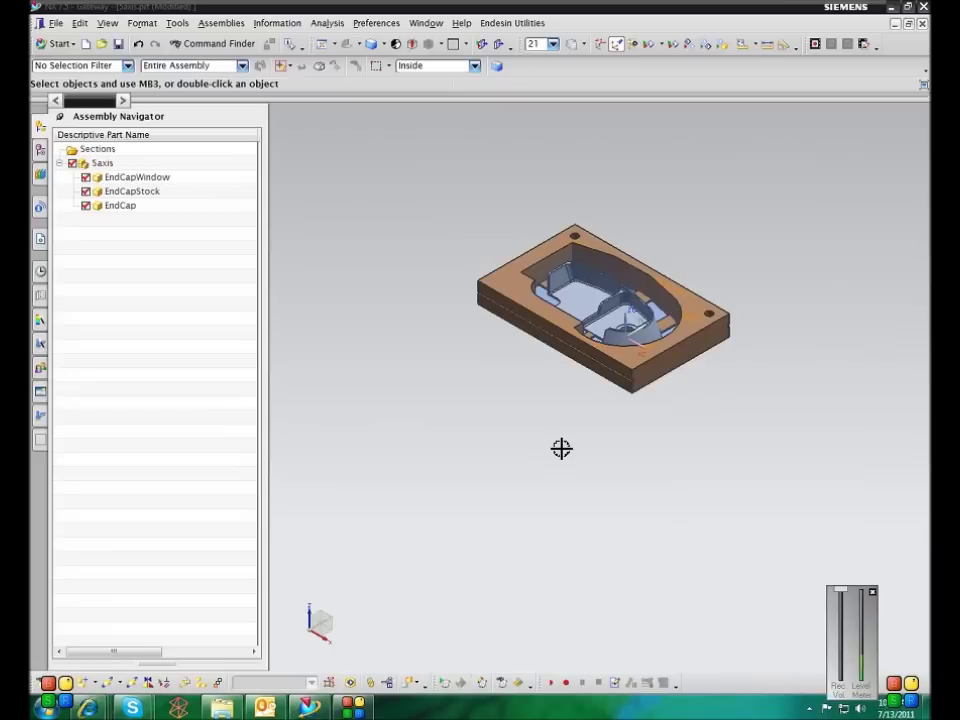
# Step: Close all parts without saving and reopen the 5axis assembly from recent history
pyautogui.click(55, 22)
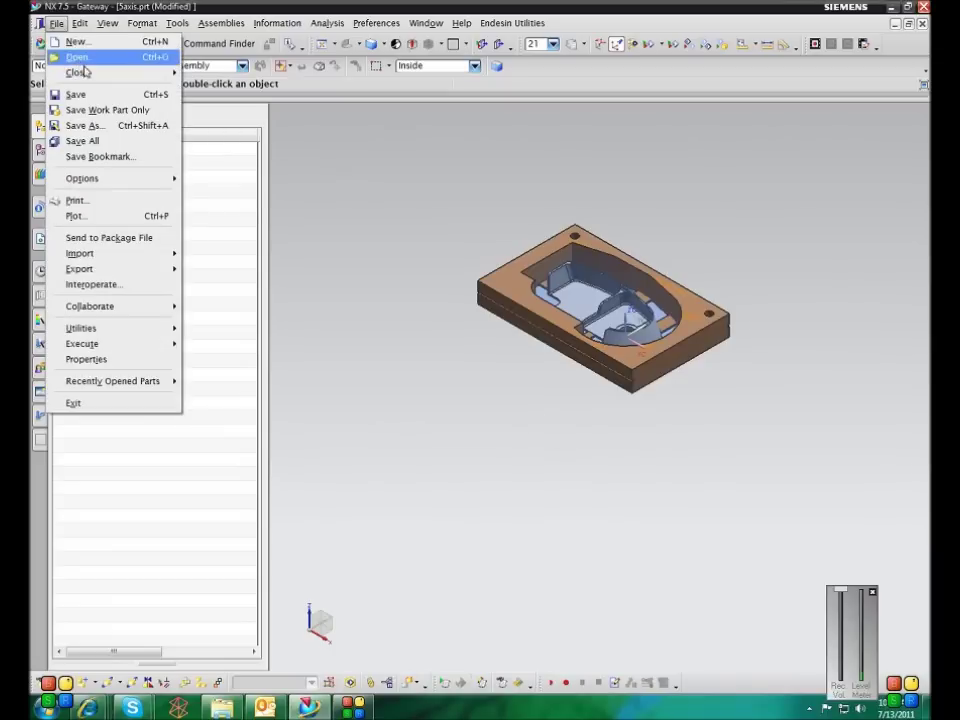
pyautogui.moveTo(86, 72)
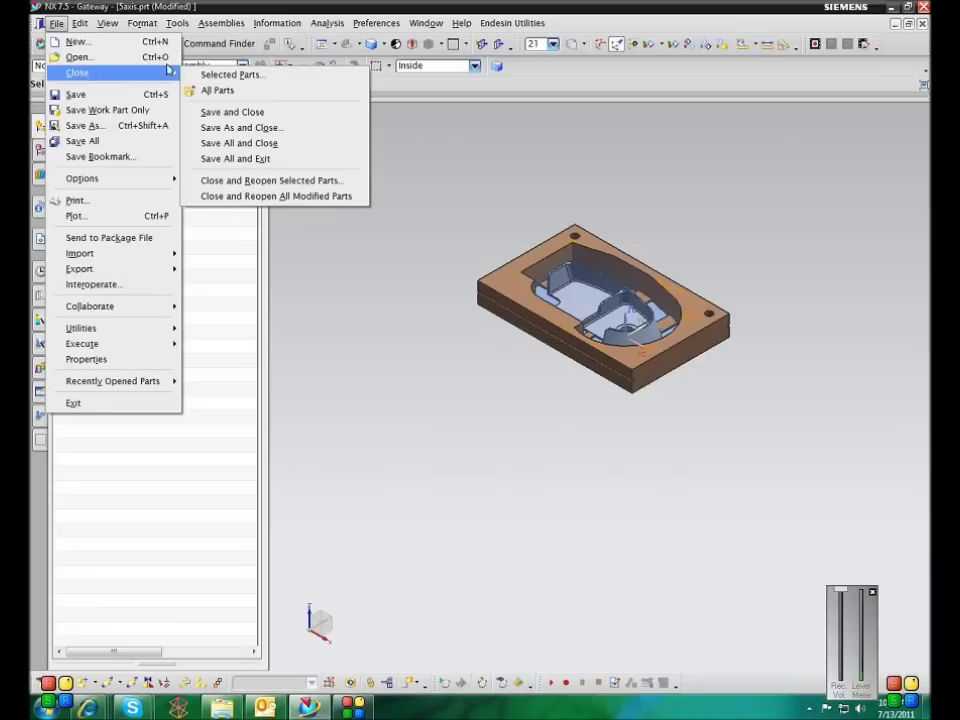
pyautogui.click(226, 95)
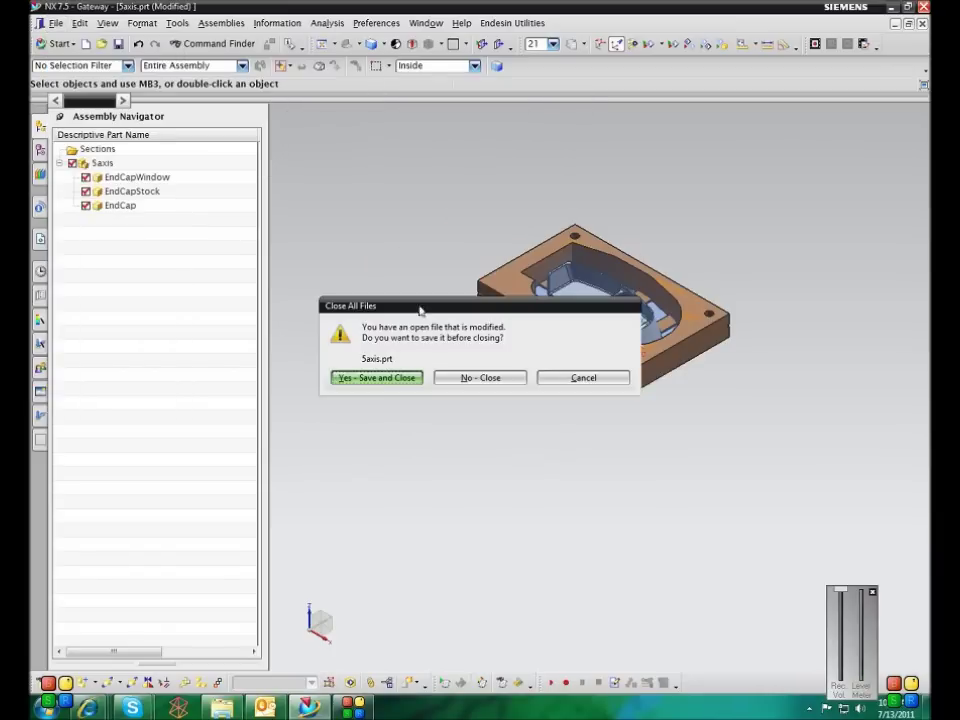
pyautogui.click(458, 374)
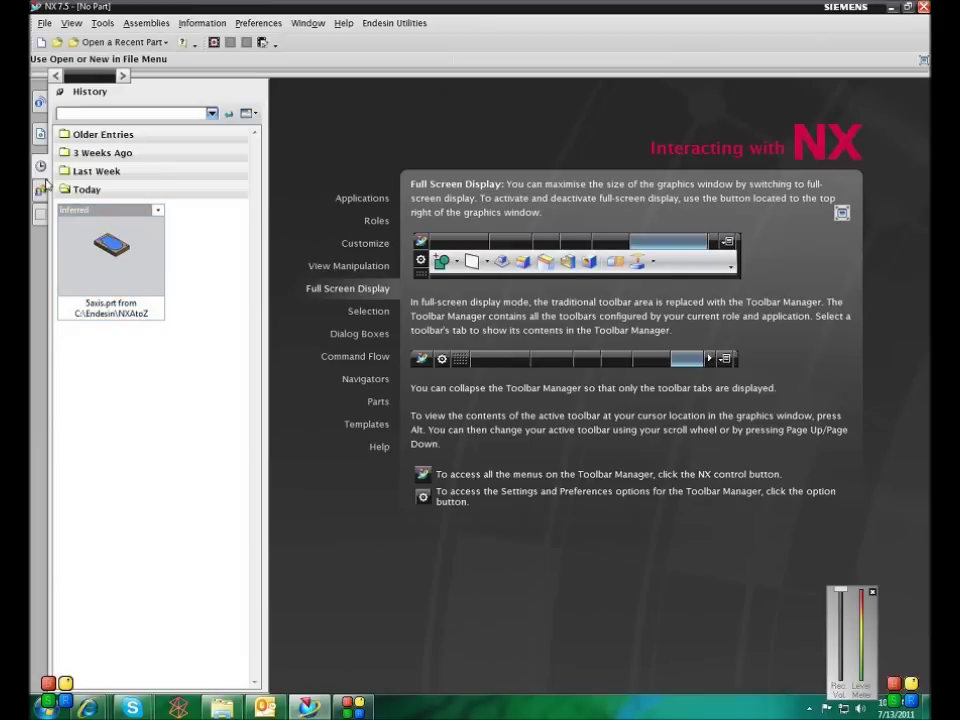
pyautogui.click(94, 268)
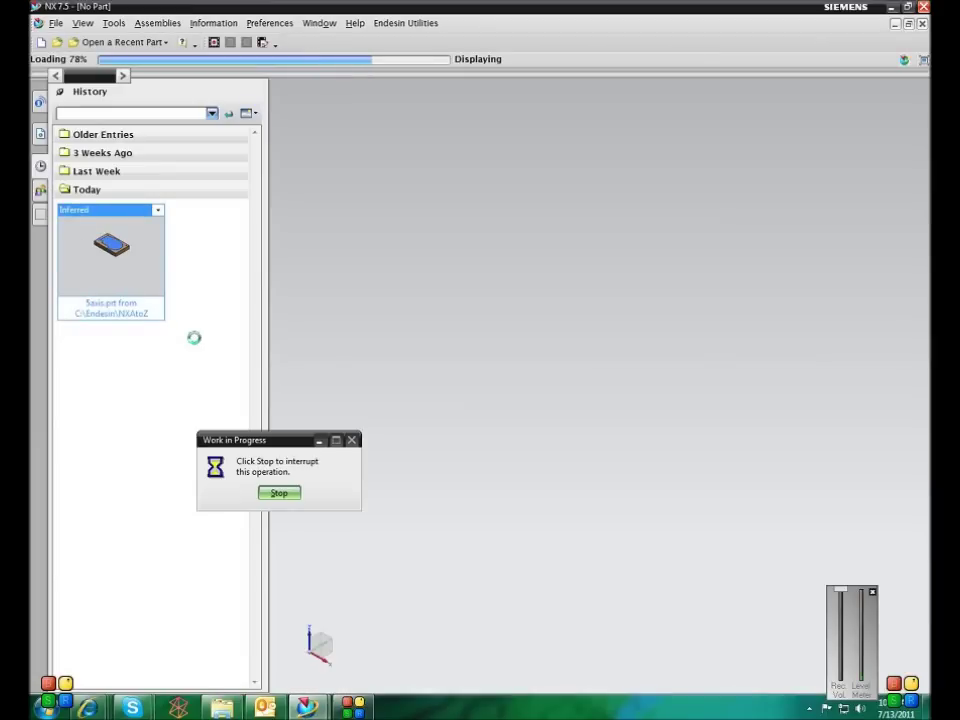
# Step: Make EndCapStock the displayed part from the Assembly Navigator
pyautogui.click(56, 23)
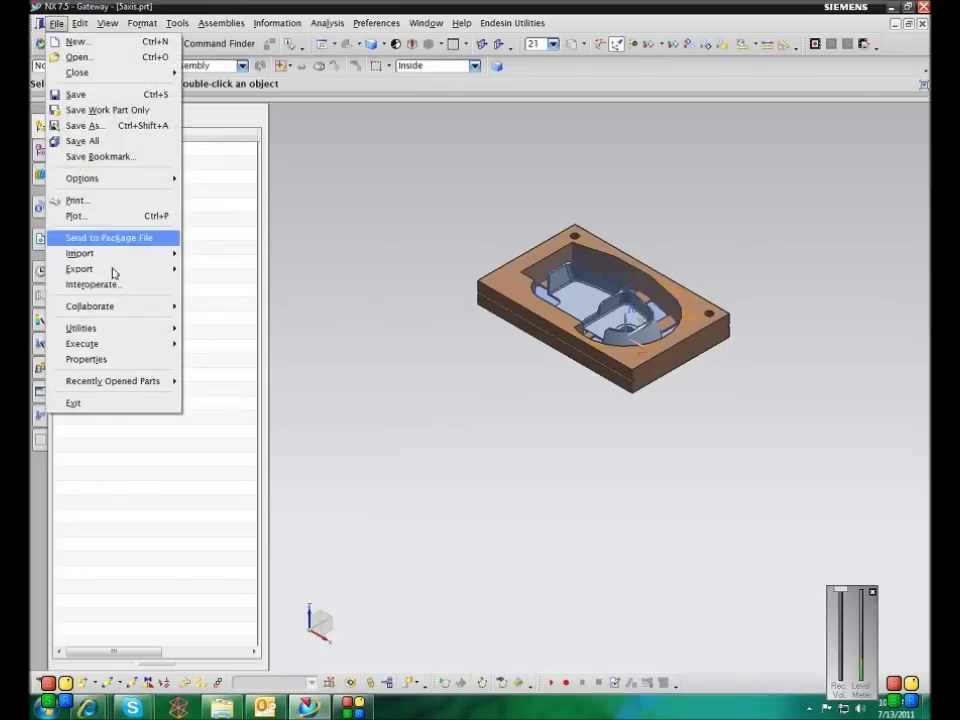
pyautogui.click(324, 231)
pyautogui.click(133, 207)
pyautogui.click(131, 194)
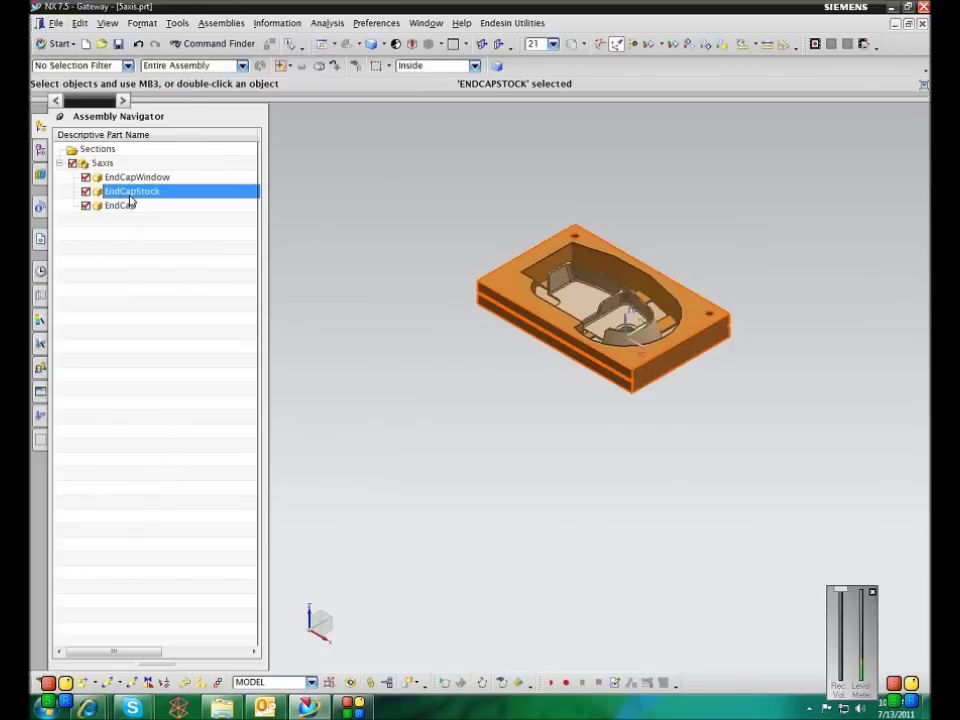
pyautogui.rightClick(130, 197)
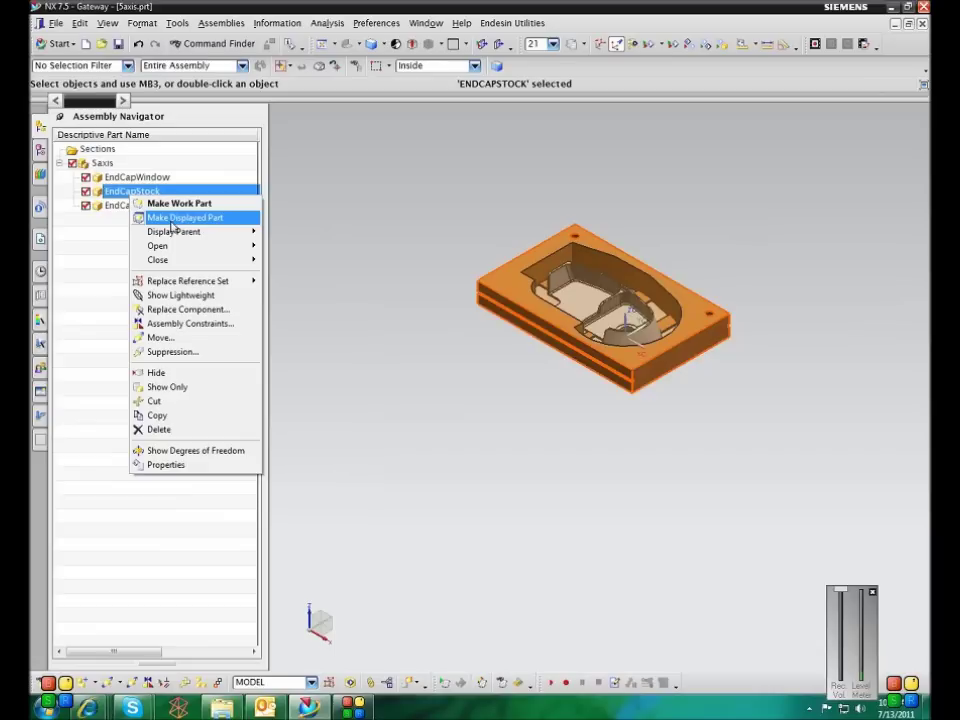
pyautogui.click(171, 219)
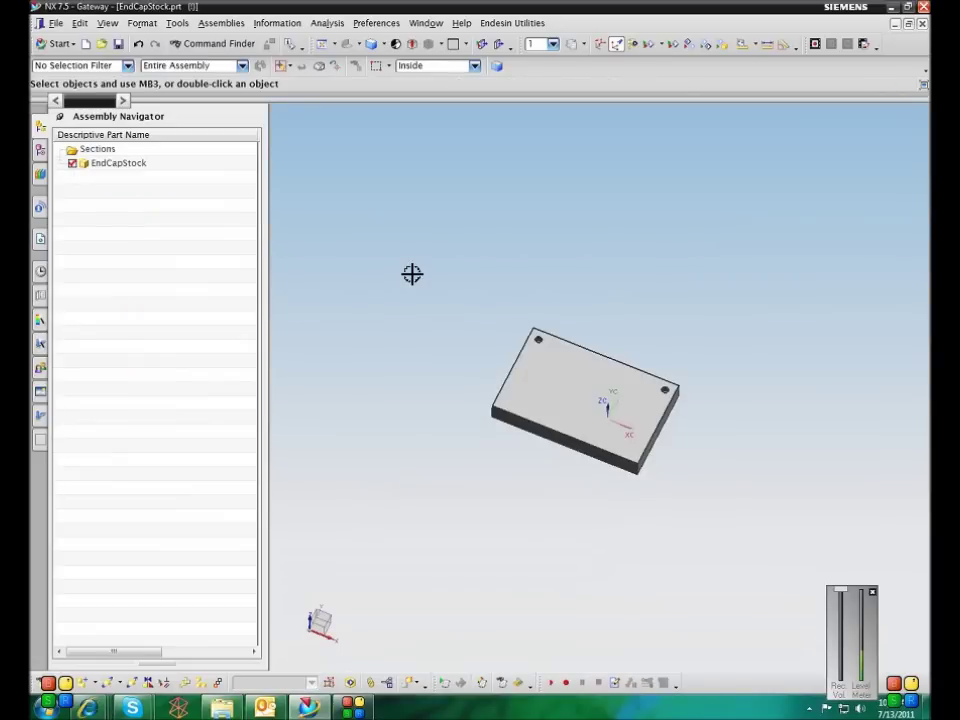
# Step: Recentre the block and confirm in the part properties that EndCapStock's units are Inches
pyautogui.press('Home')
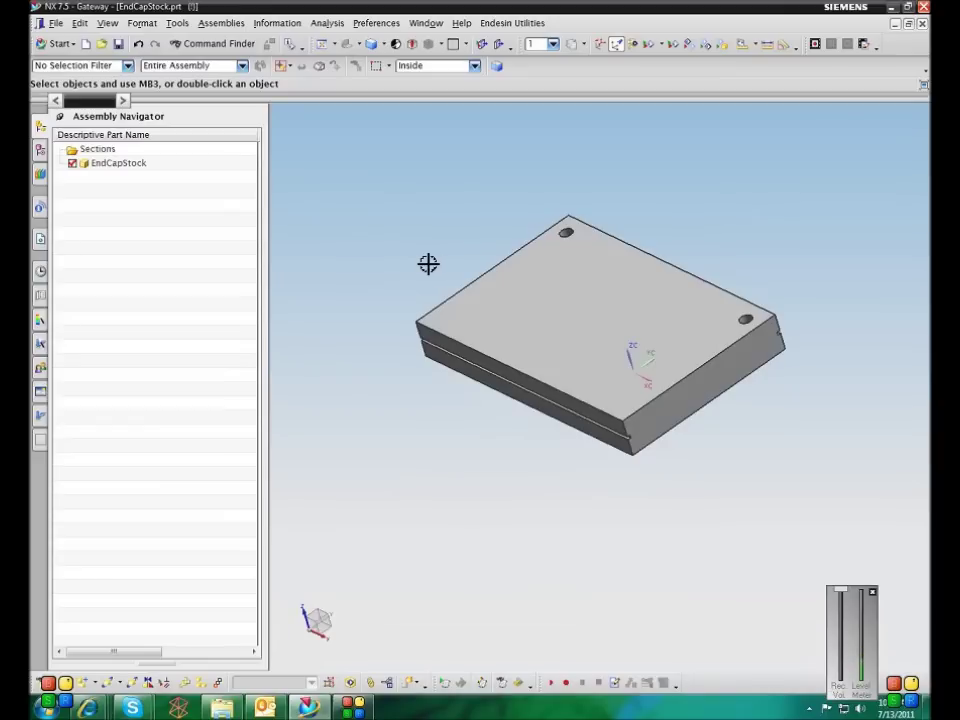
pyautogui.hotkey('ctrl', 'f')
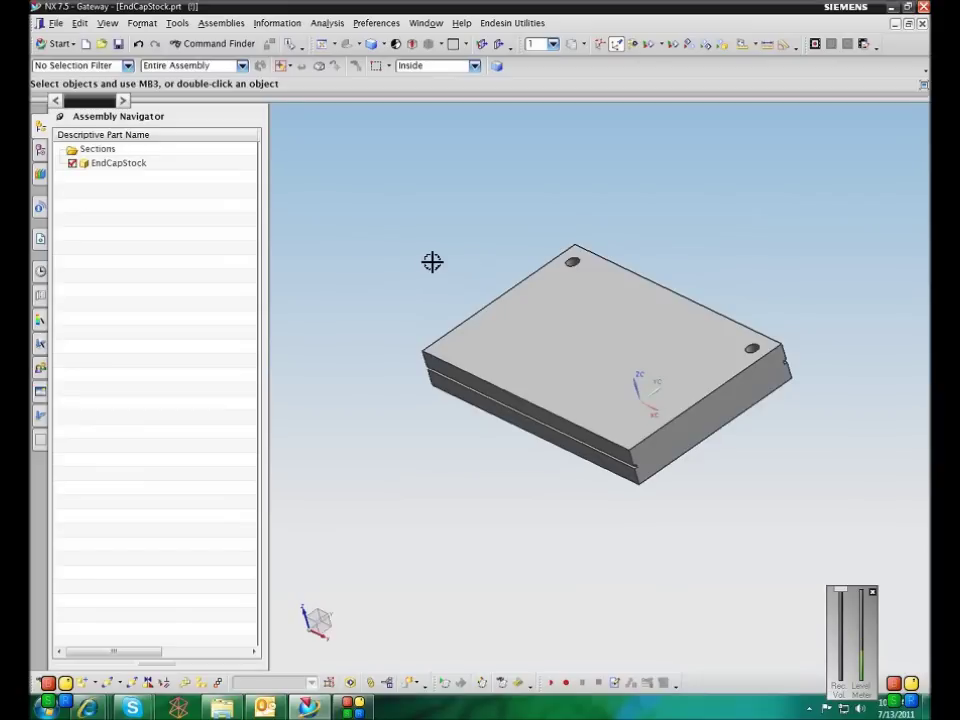
pyautogui.scroll(1, 431, 262)
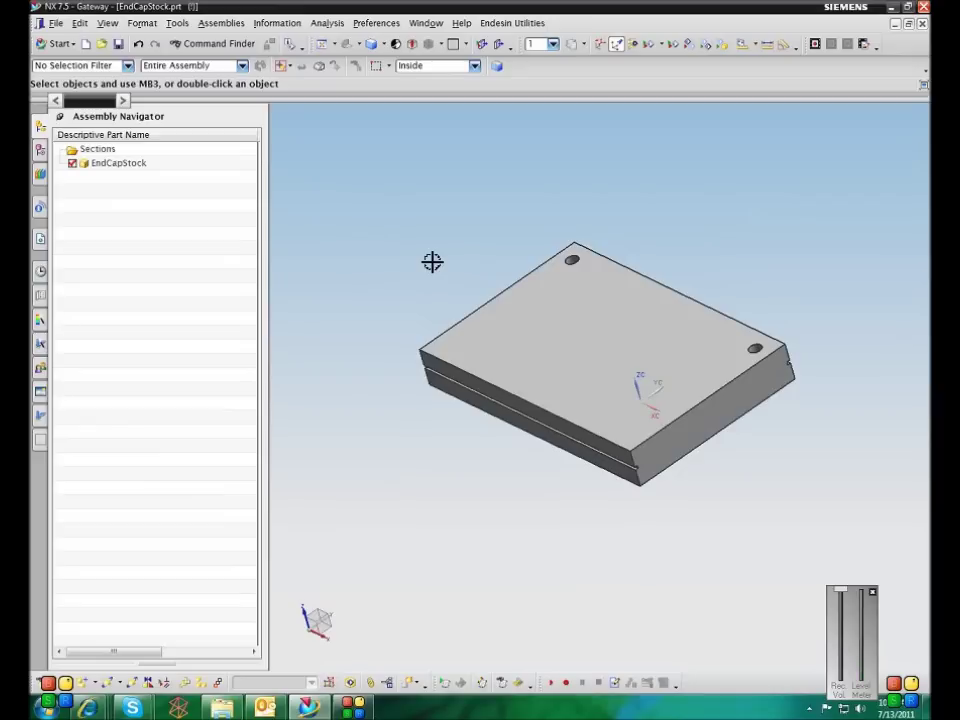
pyautogui.click(56, 23)
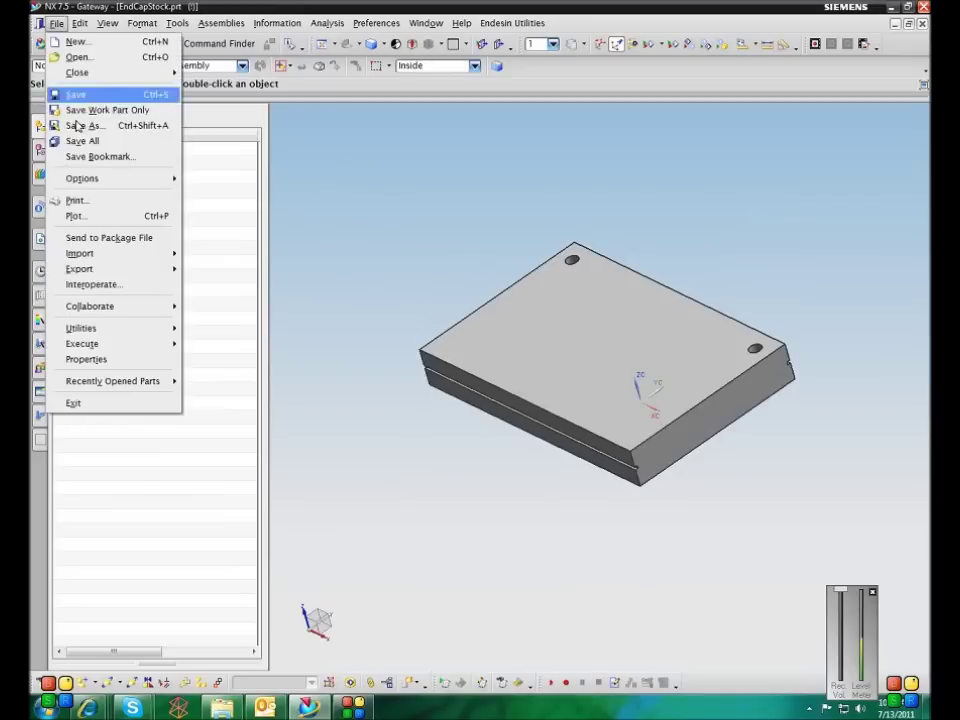
pyautogui.click(100, 361)
pyautogui.click(137, 122)
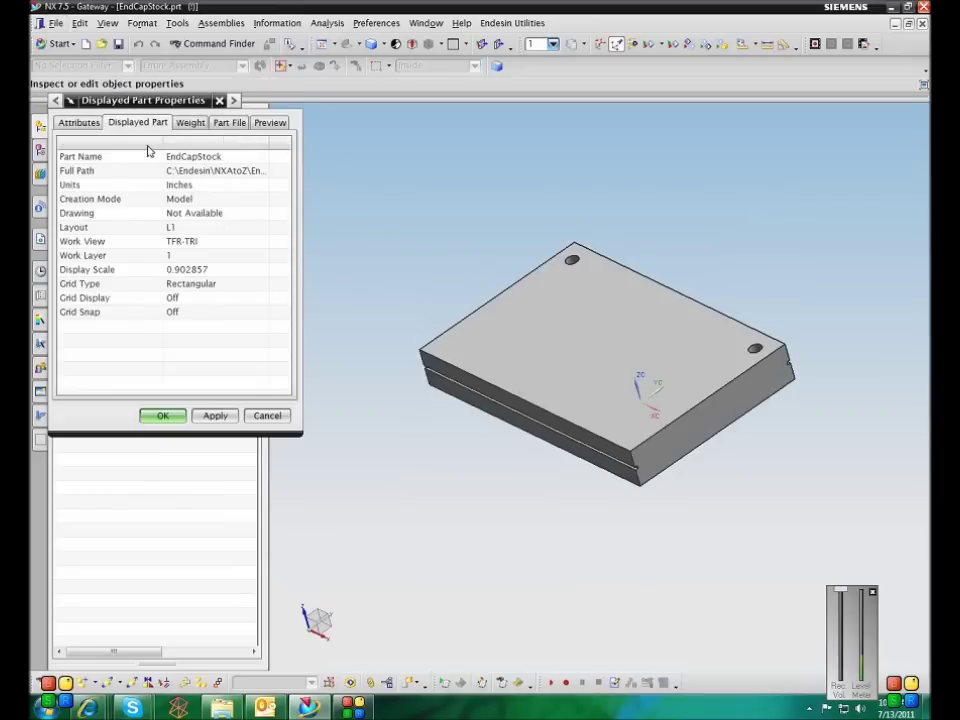
pyautogui.click(256, 415)
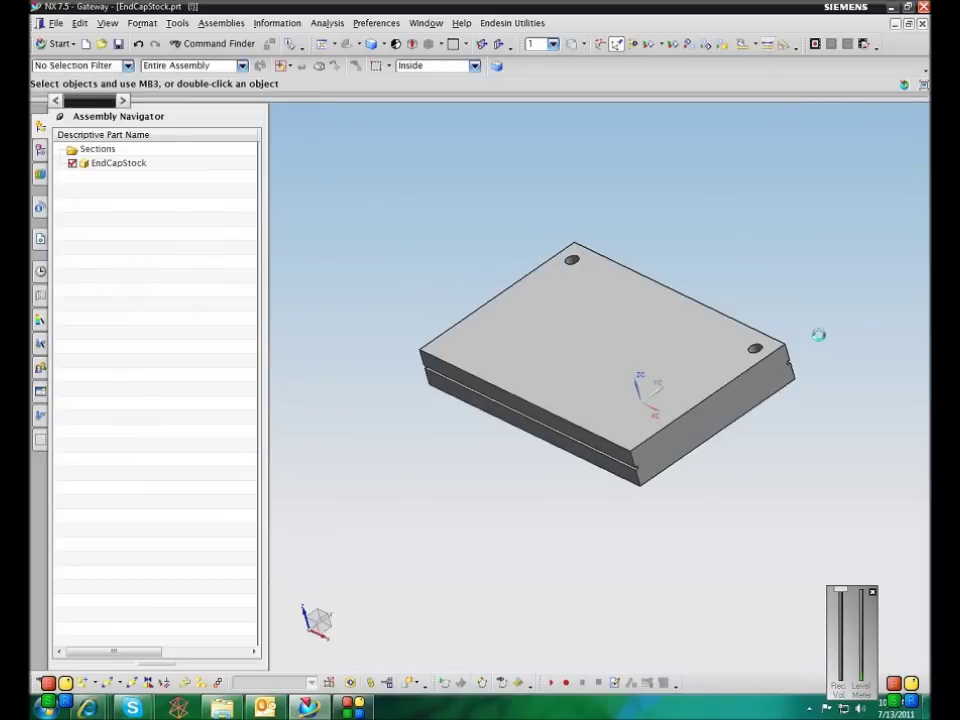
# Step: Measure the projected distance between the block's two end faces: 7.2441 in
pyautogui.hotkey('ctrl', 'shift', 'm')
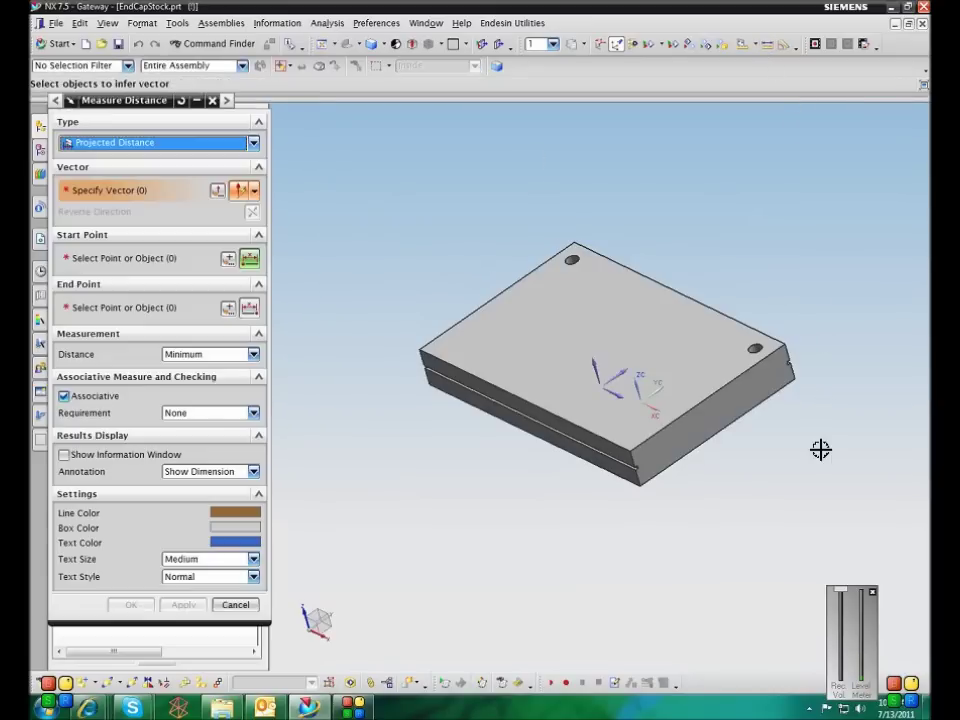
pyautogui.click(728, 425)
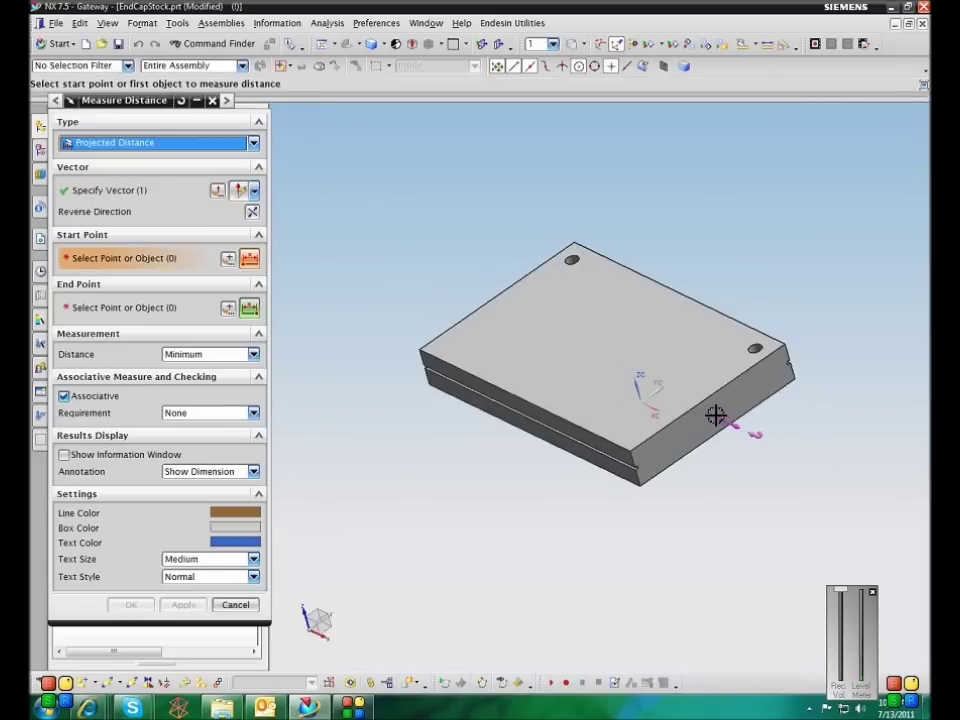
pyautogui.click(686, 437)
pyautogui.moveTo(714, 514); pyautogui.dragTo(640, 411, button='middle')
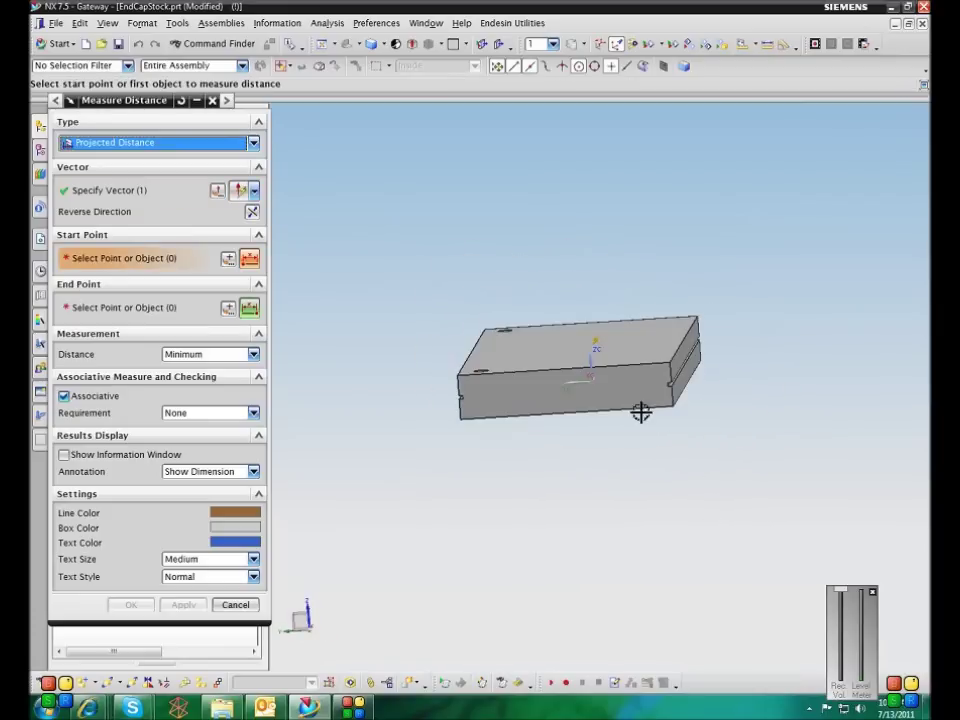
pyautogui.click(630, 390)
pyautogui.moveTo(696, 457); pyautogui.dragTo(675, 416, button='middle')
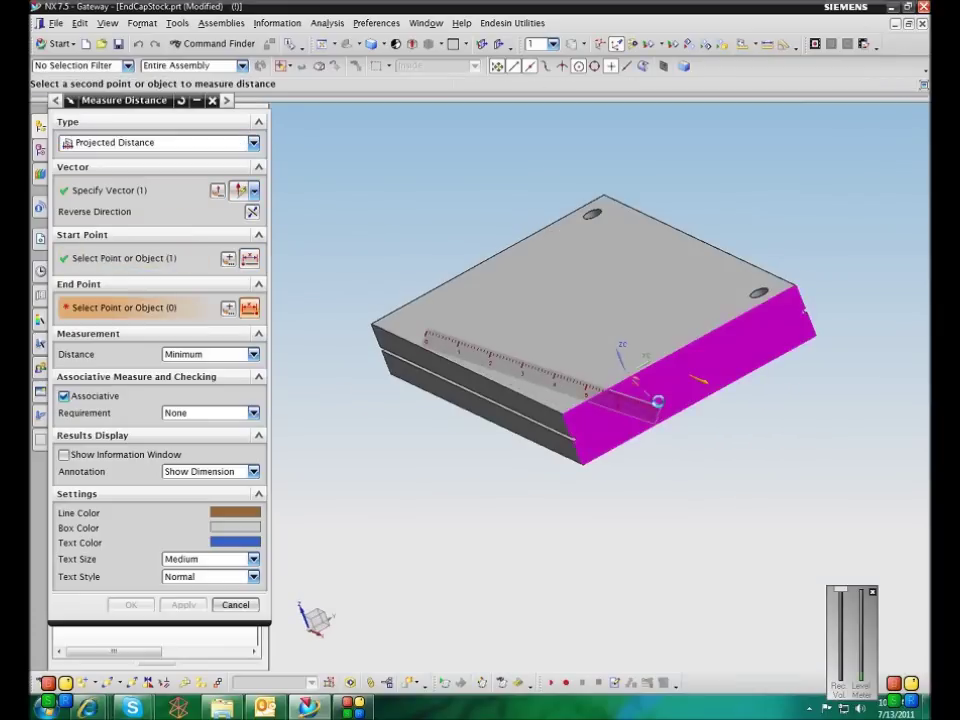
pyautogui.click(658, 399)
pyautogui.middleClick(795, 495)
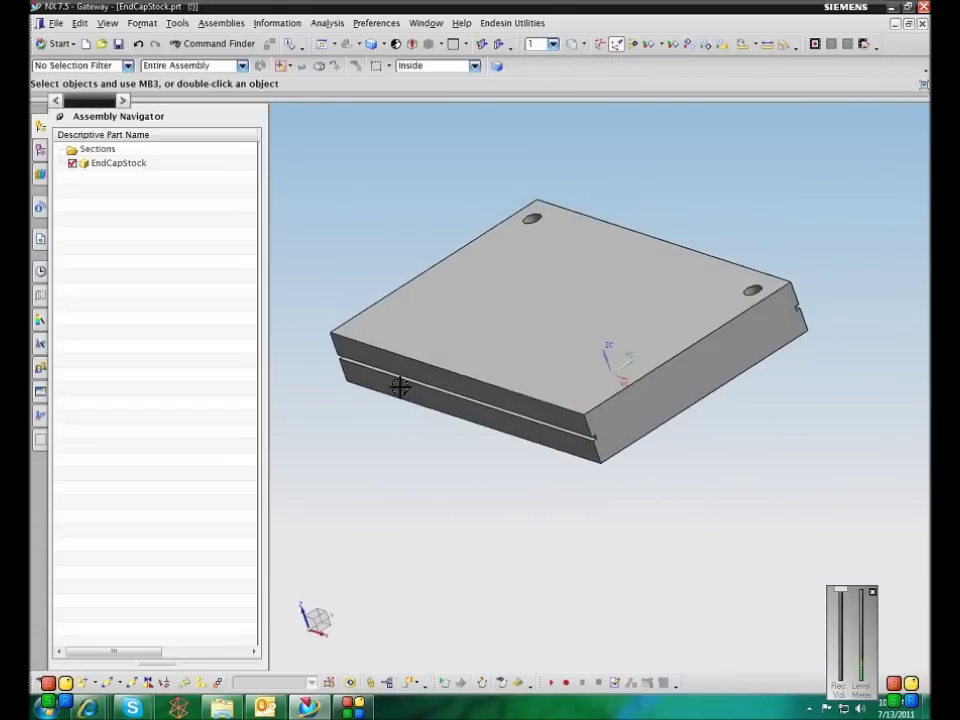
# Step: Switch to Modeling and review Extrude (14)'s 24 mm end distance without changing it
pyautogui.click(39, 152)
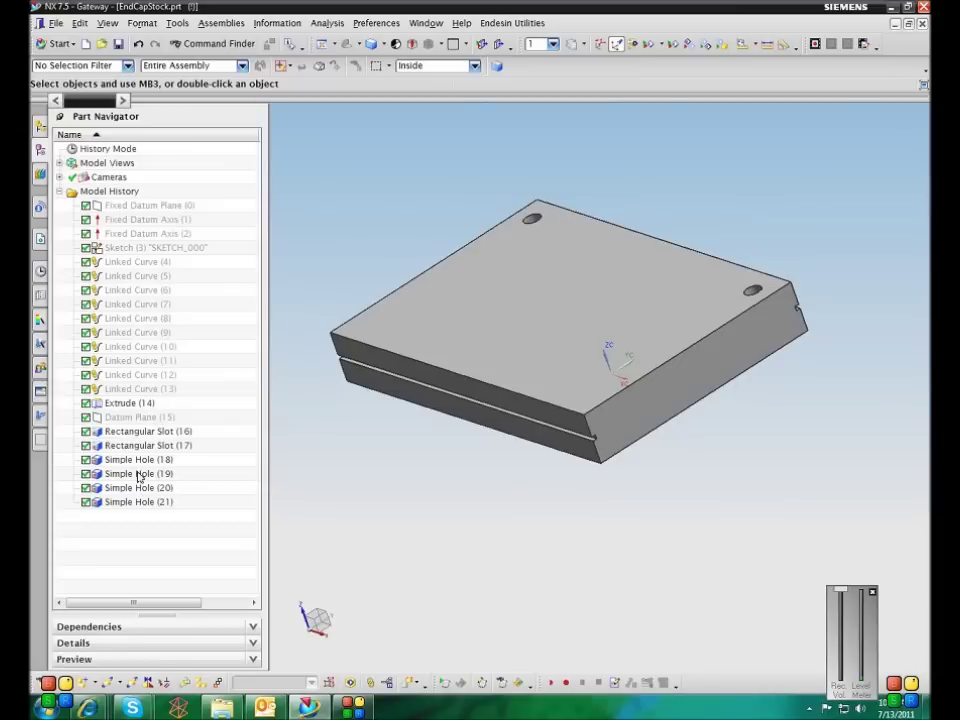
pyautogui.doubleClick(139, 403)
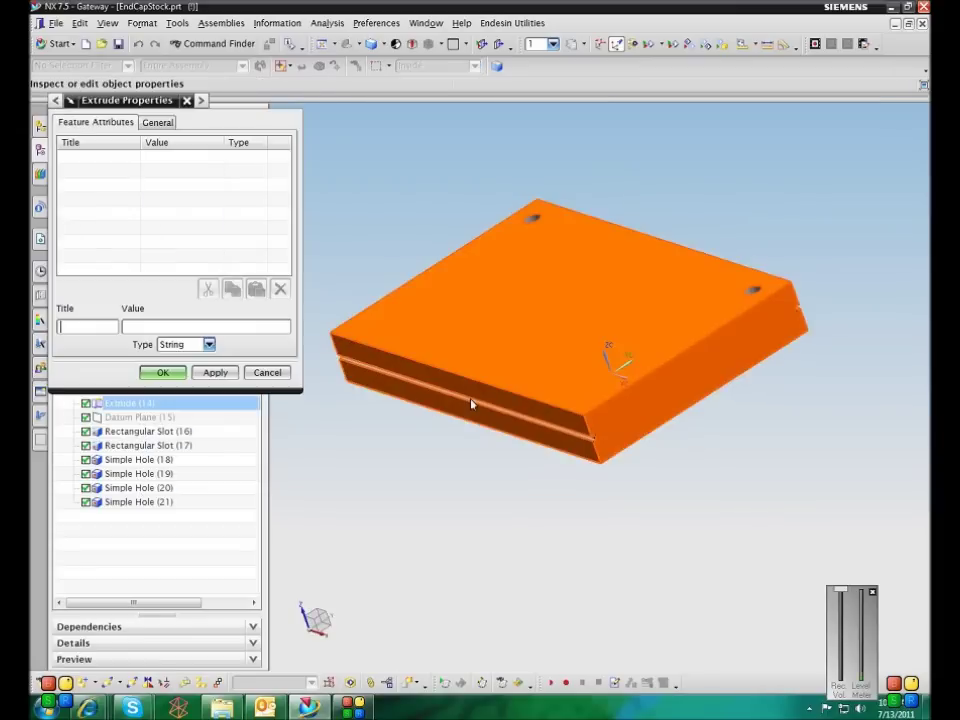
pyautogui.click(265, 372)
pyautogui.click(55, 44)
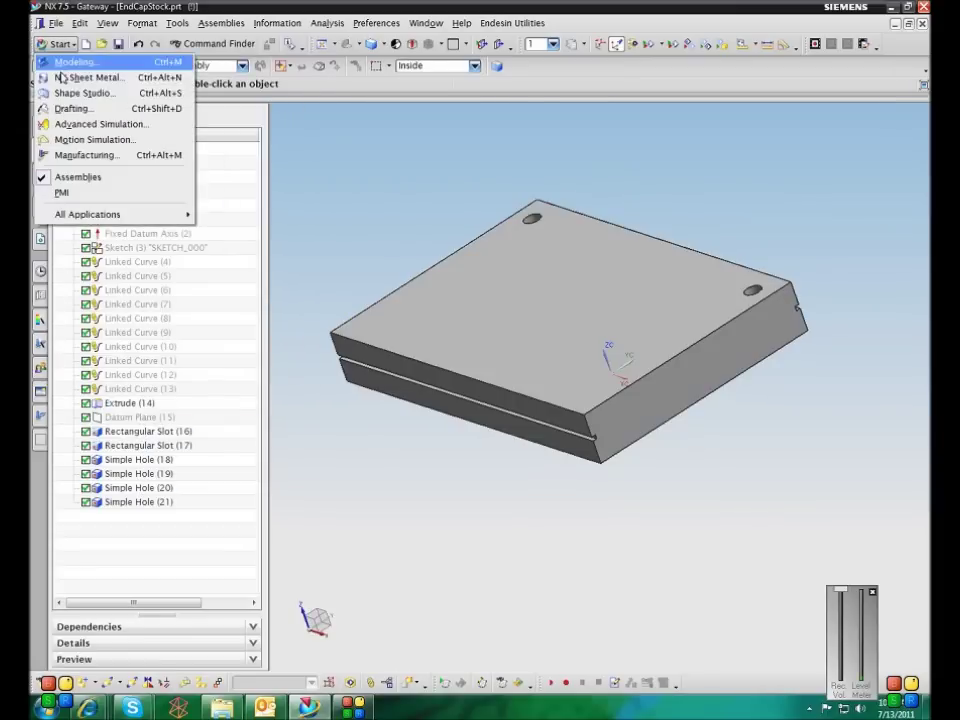
pyautogui.click(66, 60)
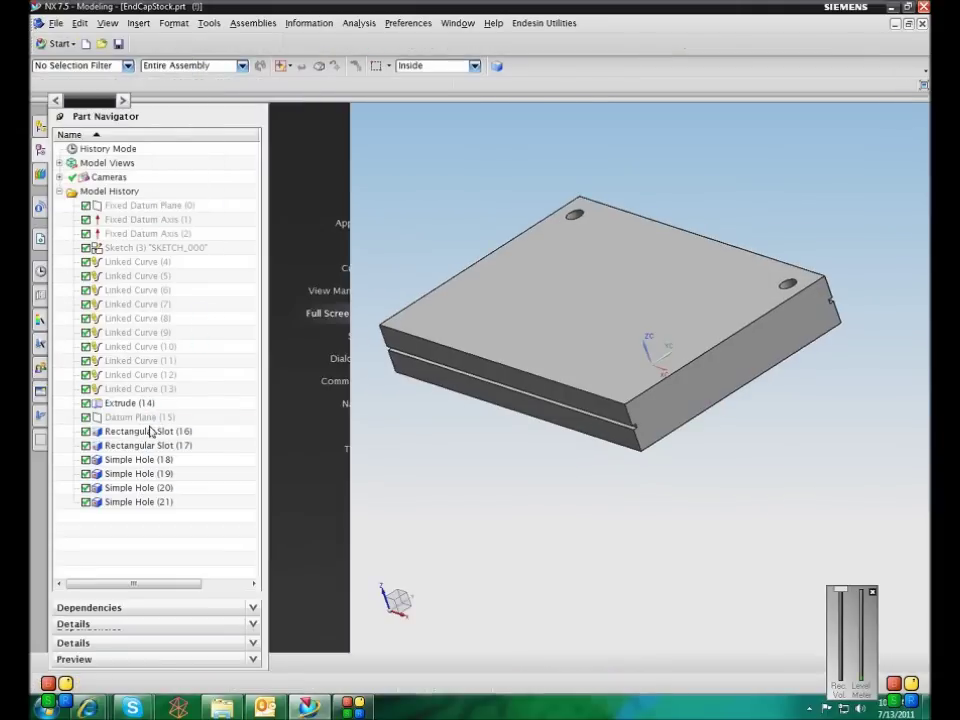
pyautogui.click(134, 405)
pyautogui.doubleClick(133, 405)
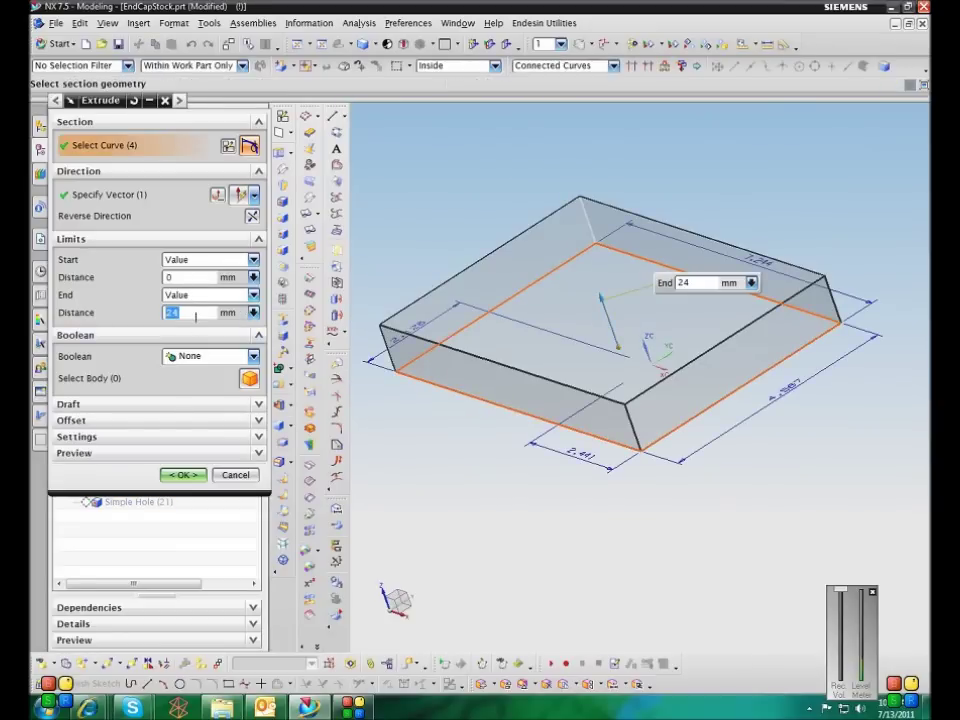
pyautogui.click(241, 476)
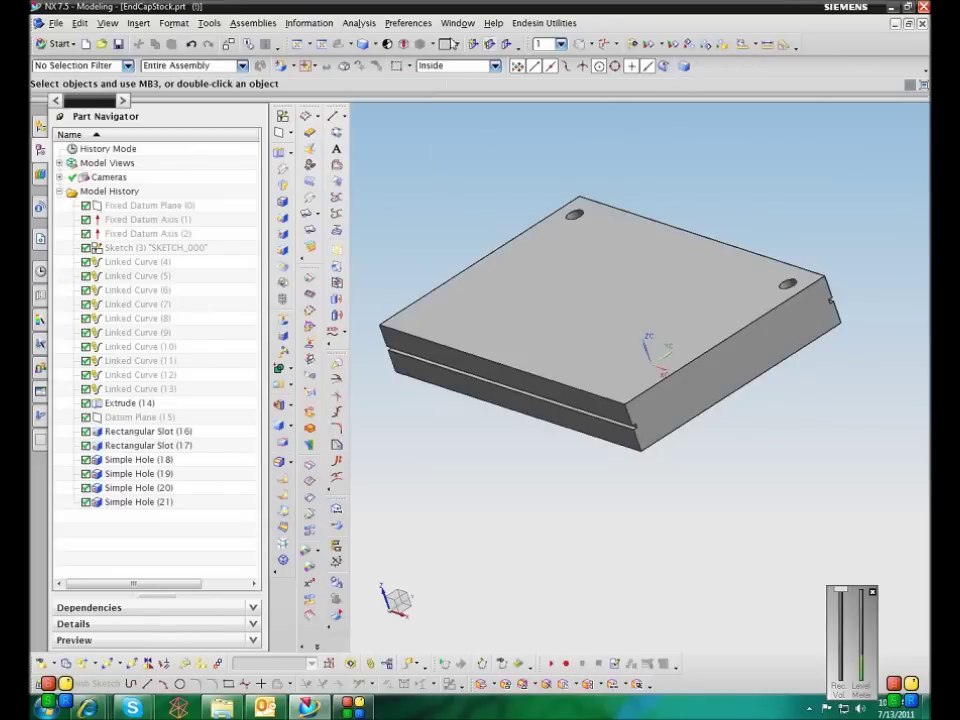
pyautogui.click(359, 23)
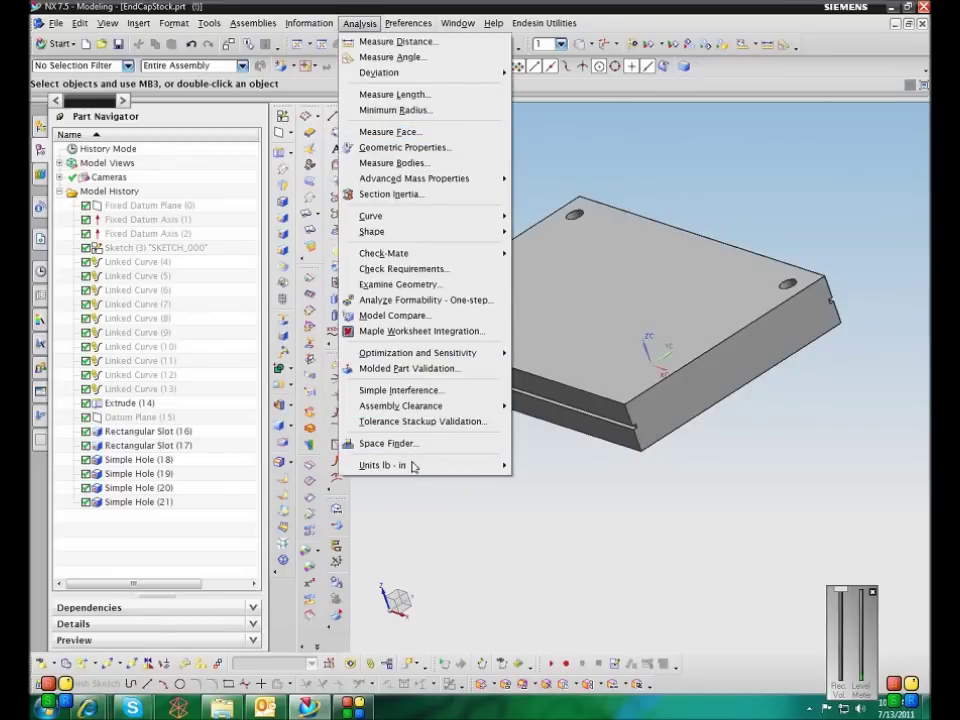
# Step: Set units to kg-mm and re-measure the block's end-to-end length as 184.0000 mm
pyautogui.moveTo(415, 474)
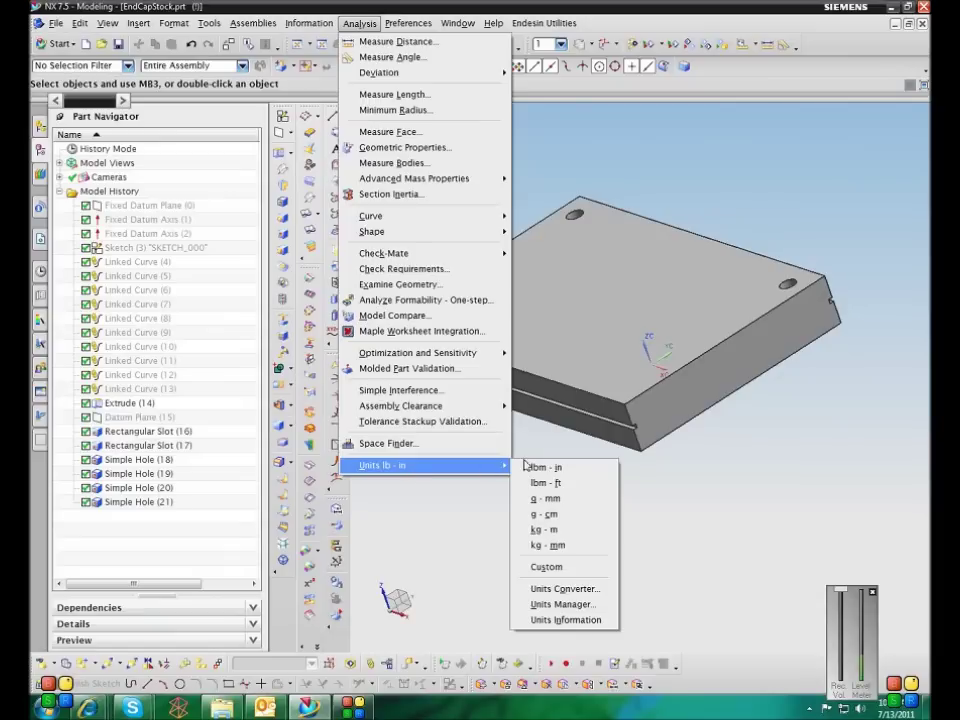
pyautogui.click(547, 544)
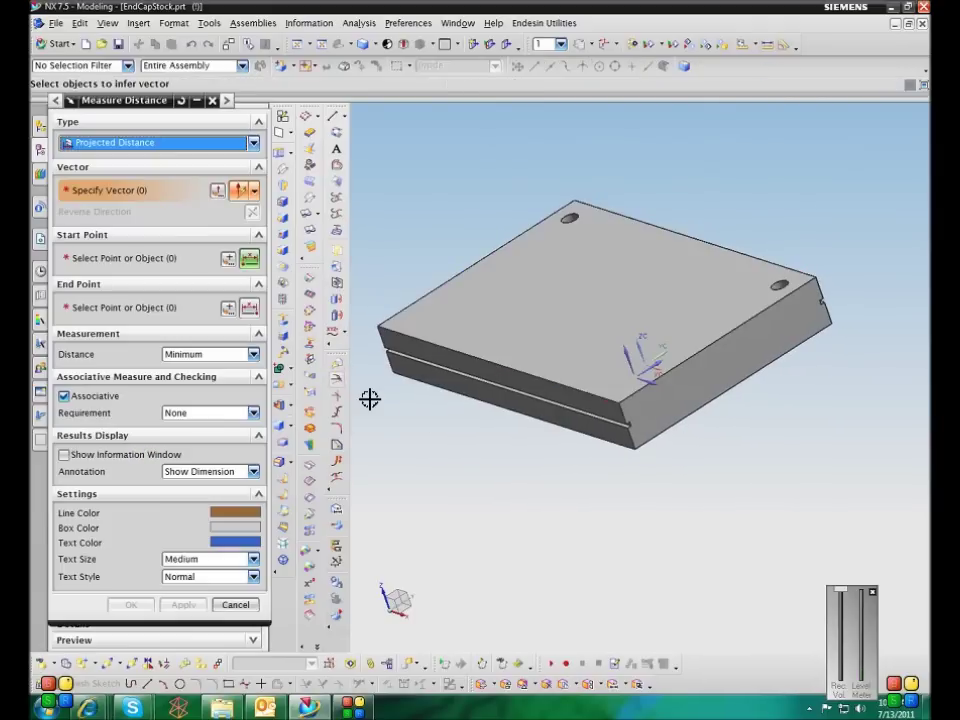
pyautogui.click(716, 377)
pyautogui.click(701, 400)
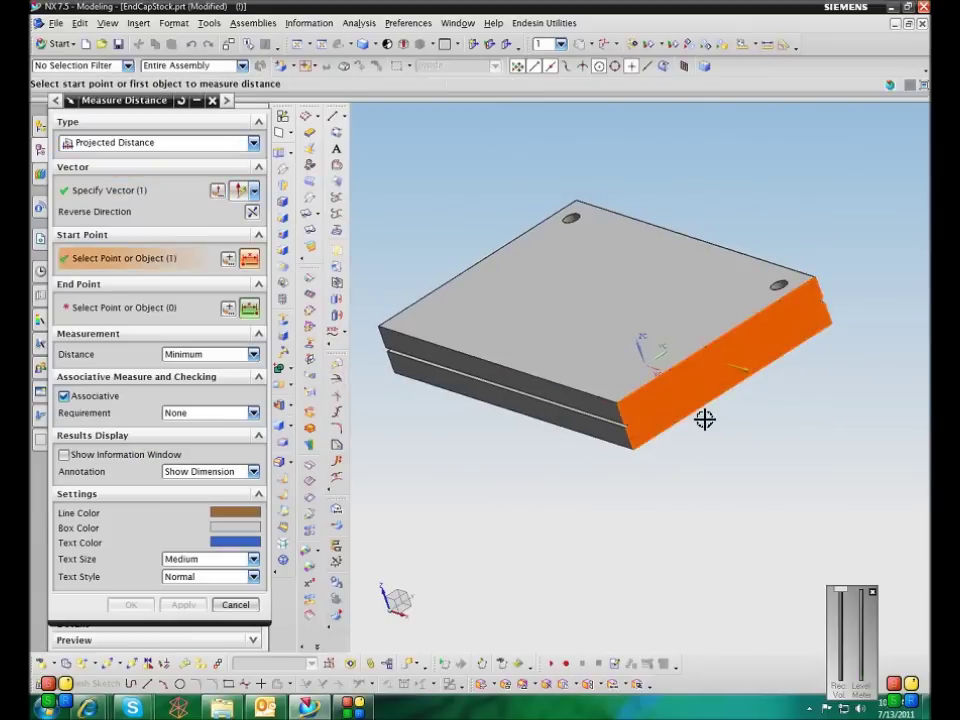
pyautogui.moveTo(705, 420); pyautogui.dragTo(636, 450, button='middle')
pyautogui.click(513, 483)
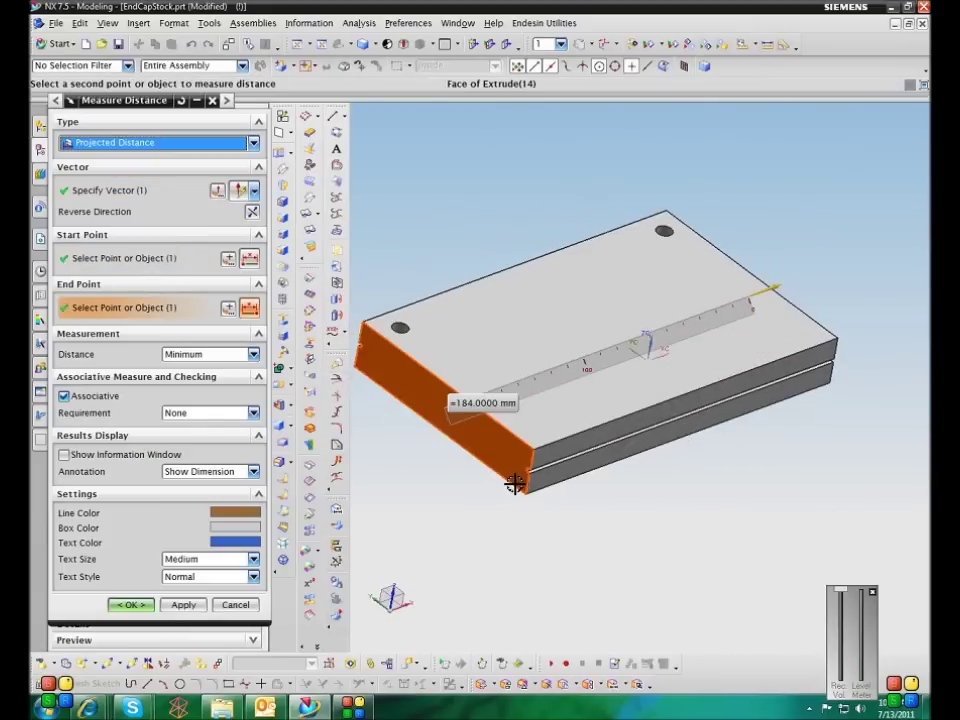
pyautogui.moveTo(538, 499); pyautogui.dragTo(538, 499, button='middle')
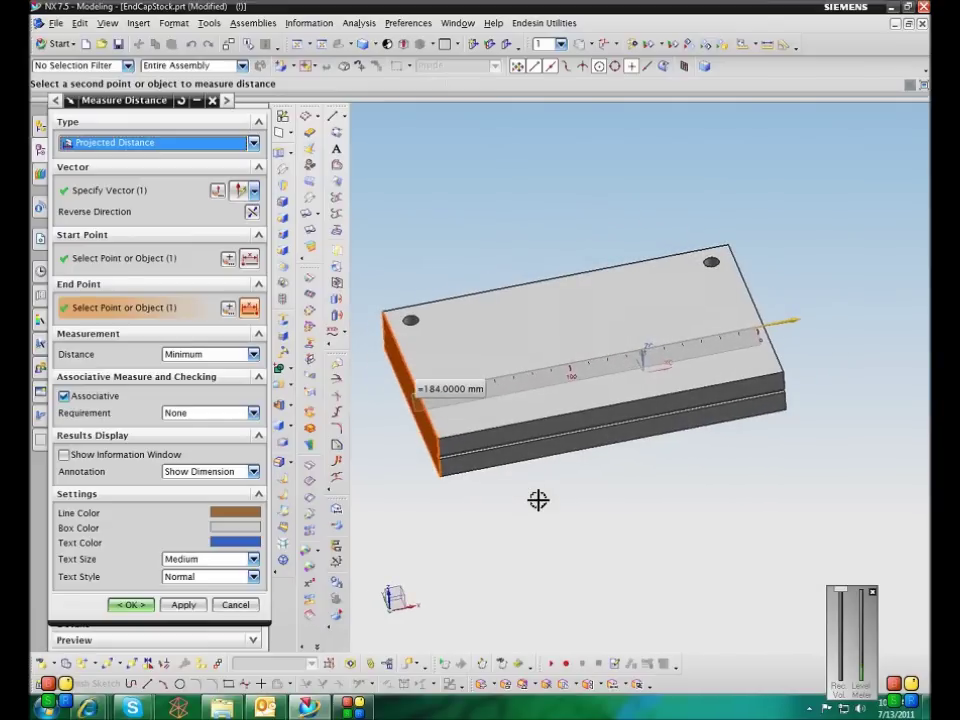
pyautogui.click(236, 605)
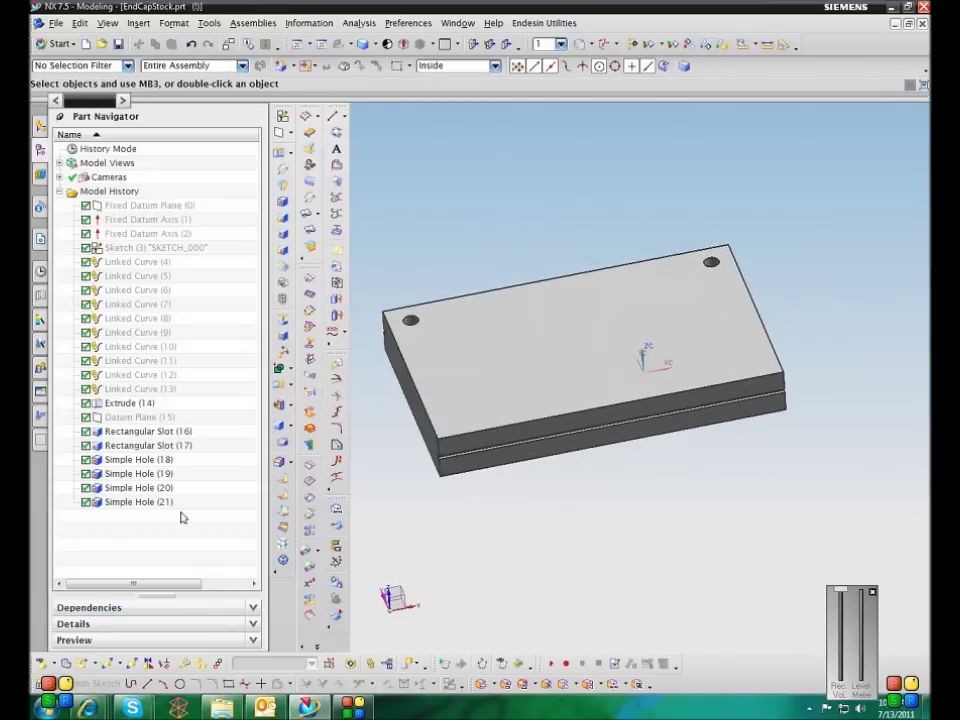
# Step: Check Extrude (14) reads 24 mm, switch units to lbm-in, and recheck the 24 mm end distance
pyautogui.doubleClick(133, 407)
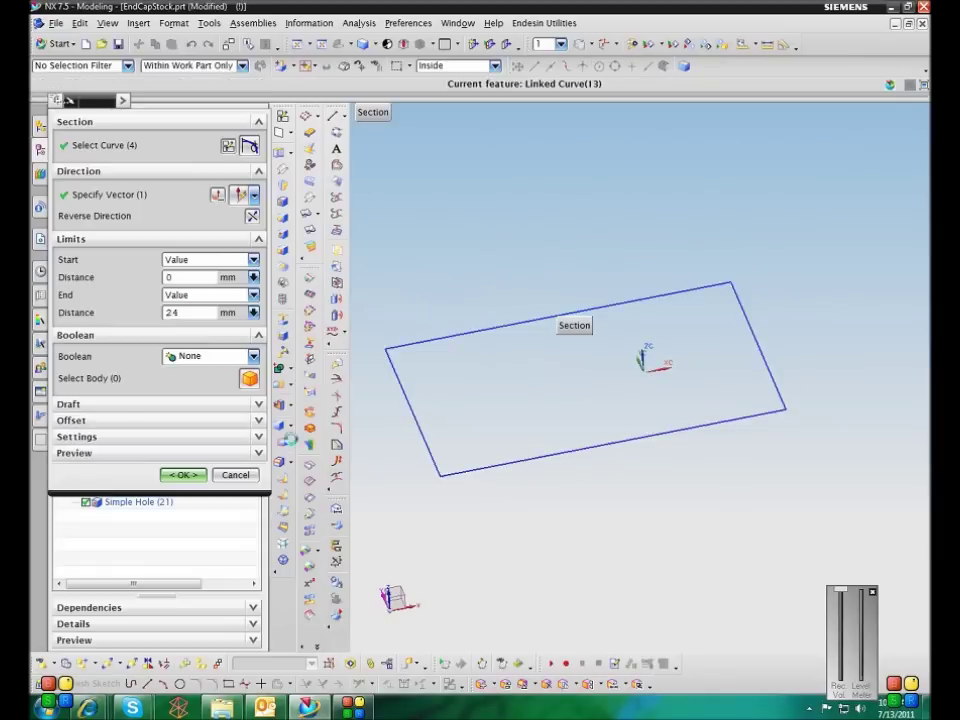
pyautogui.click(234, 475)
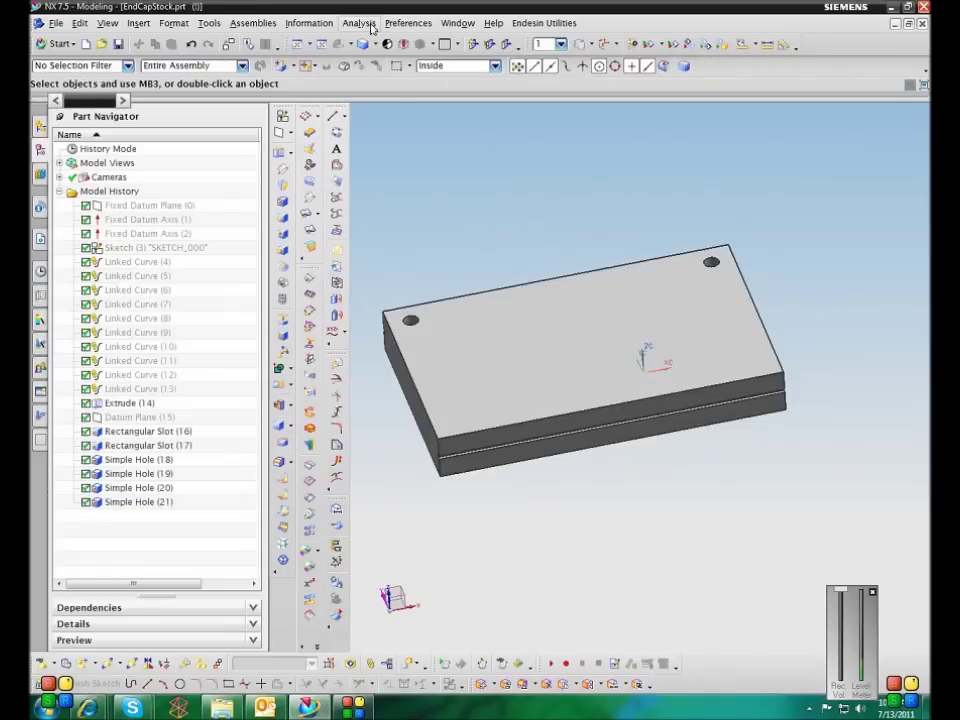
pyautogui.click(360, 23)
pyautogui.moveTo(474, 471)
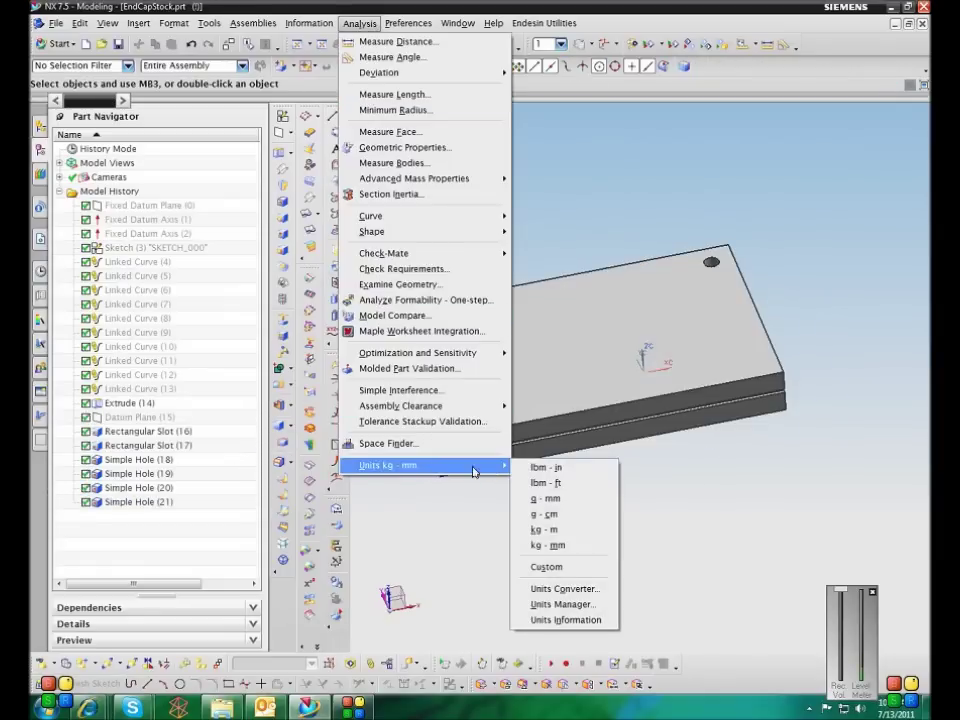
pyautogui.click(545, 467)
pyautogui.doubleClick(112, 404)
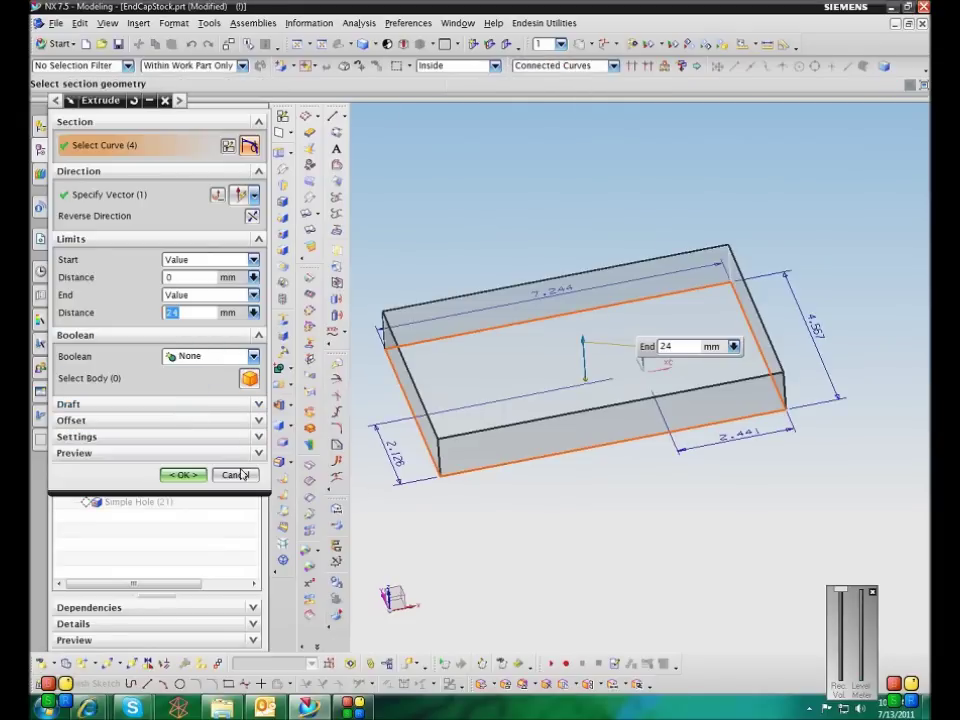
pyautogui.click(235, 474)
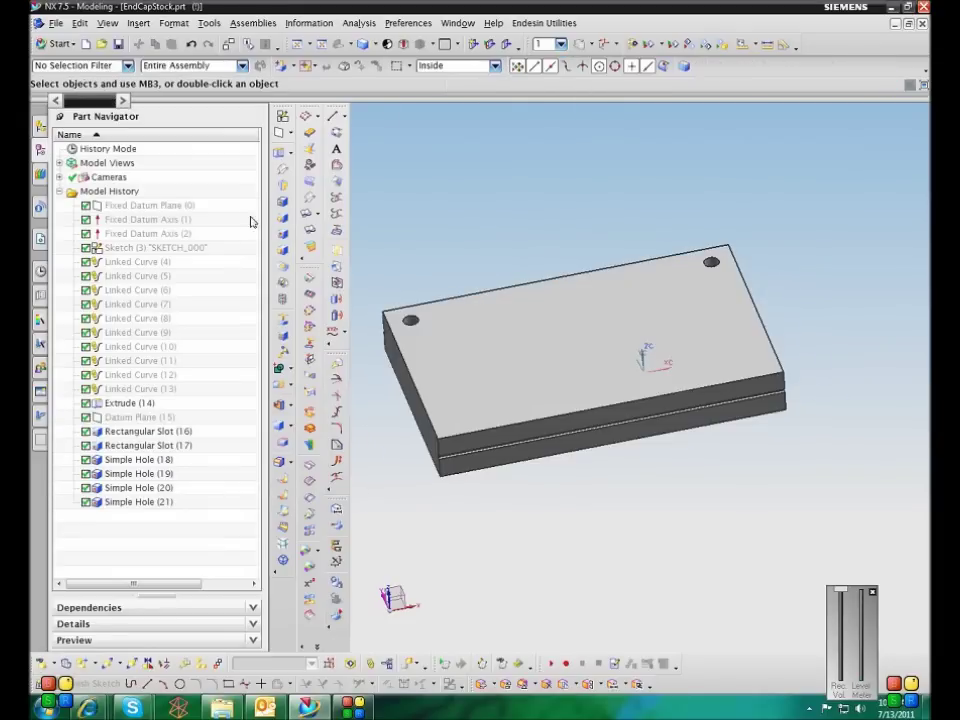
pyautogui.click(281, 156)
# Step: Confirm the Move Face distance unit is inches, then reorient the view
pyautogui.press('Escape')
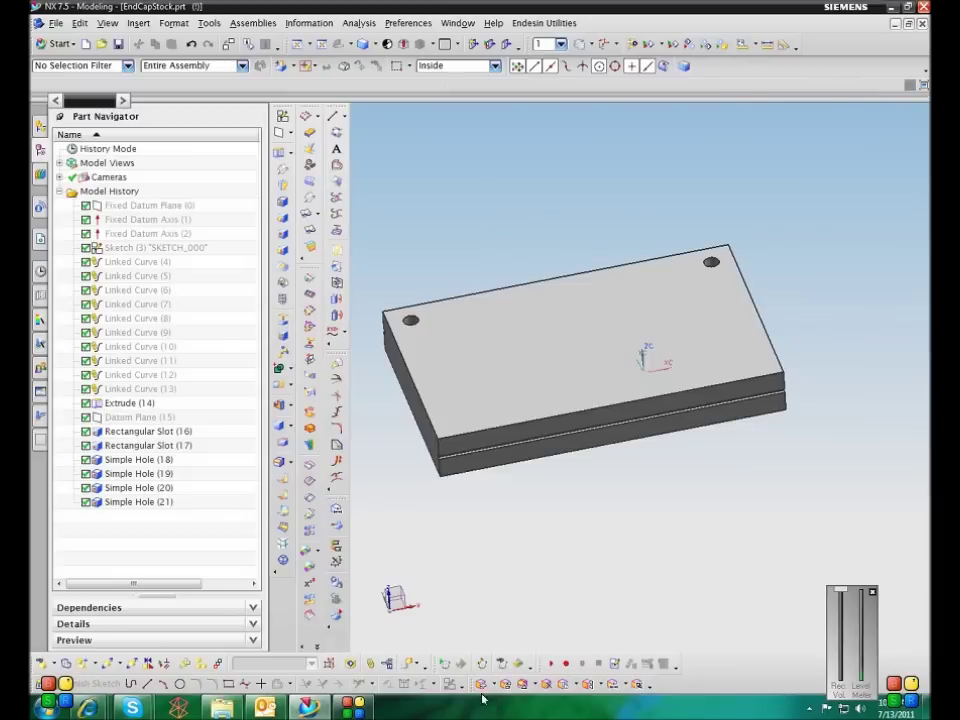
pyautogui.click(482, 687)
pyautogui.click(514, 619)
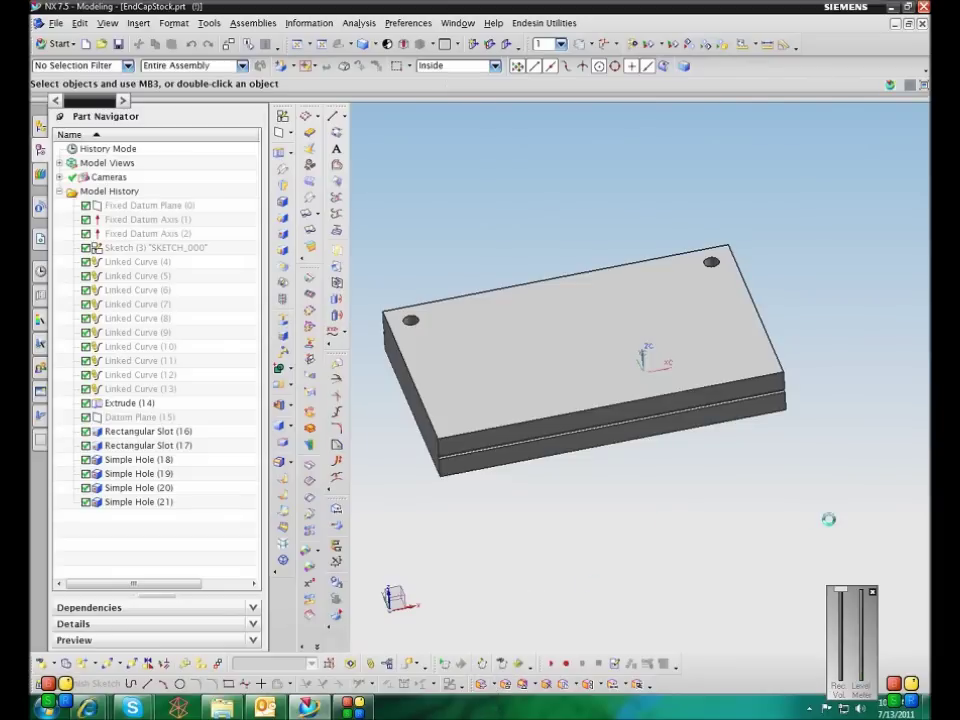
pyautogui.press('Home')
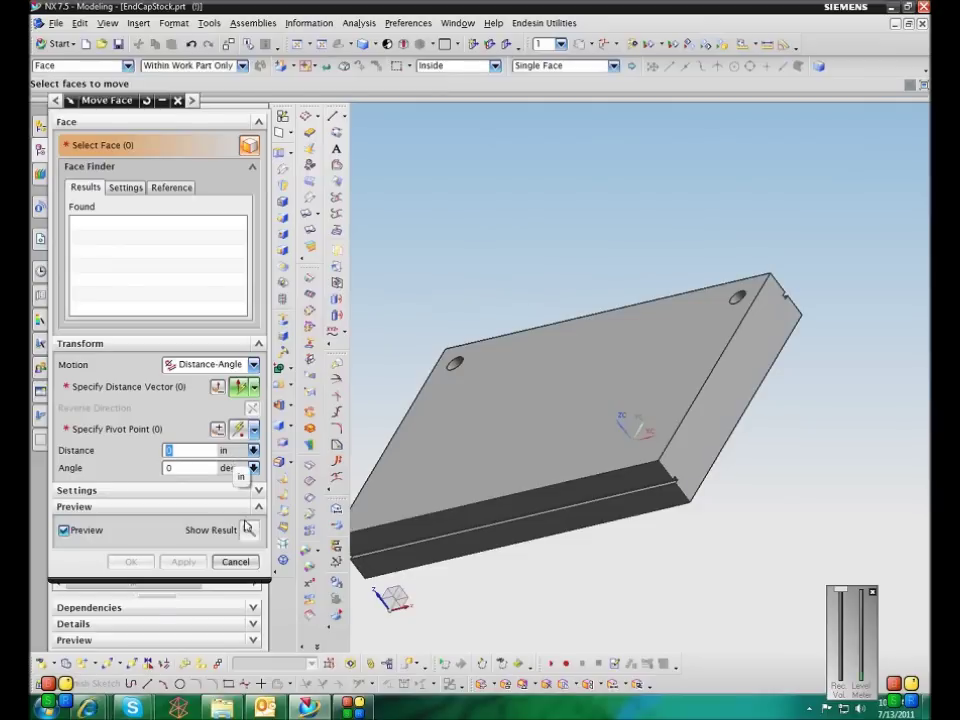
pyautogui.click(236, 563)
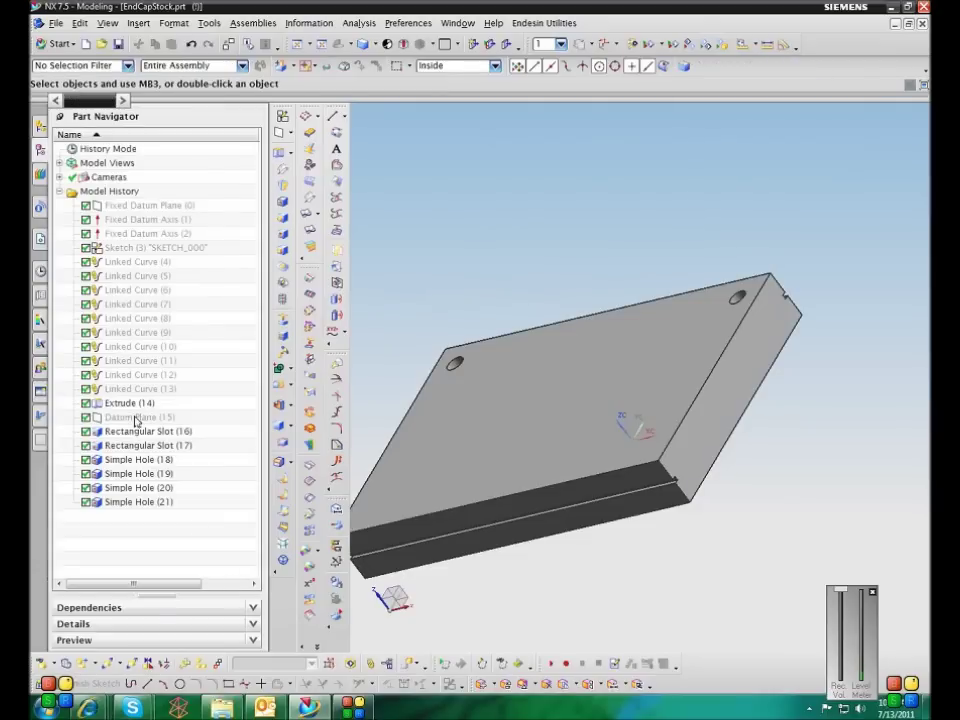
pyautogui.press('Home')
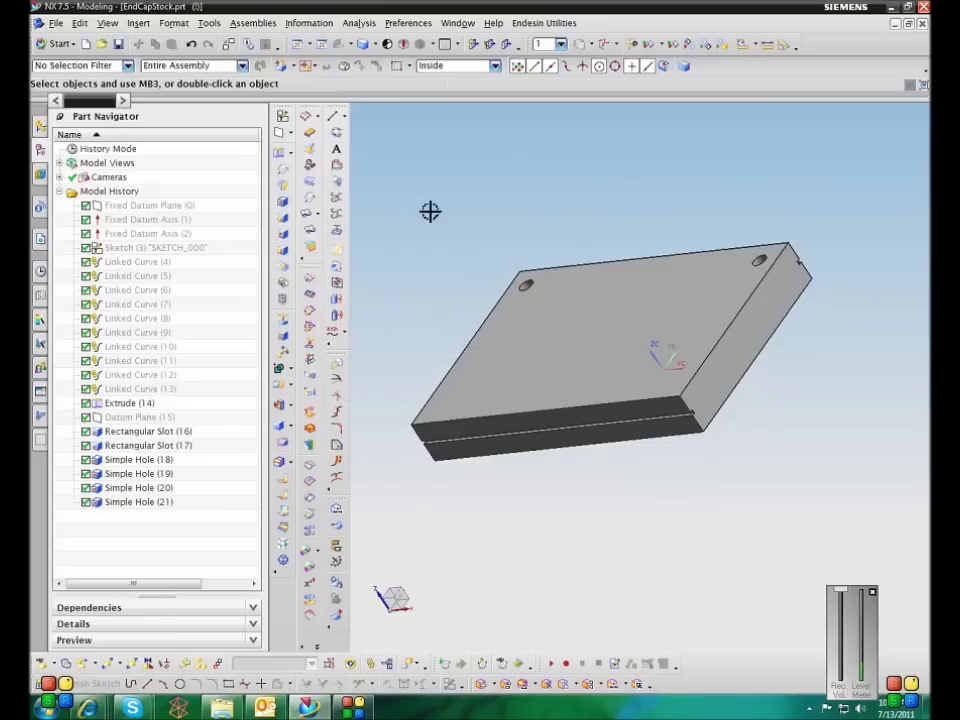
pyautogui.click(359, 23)
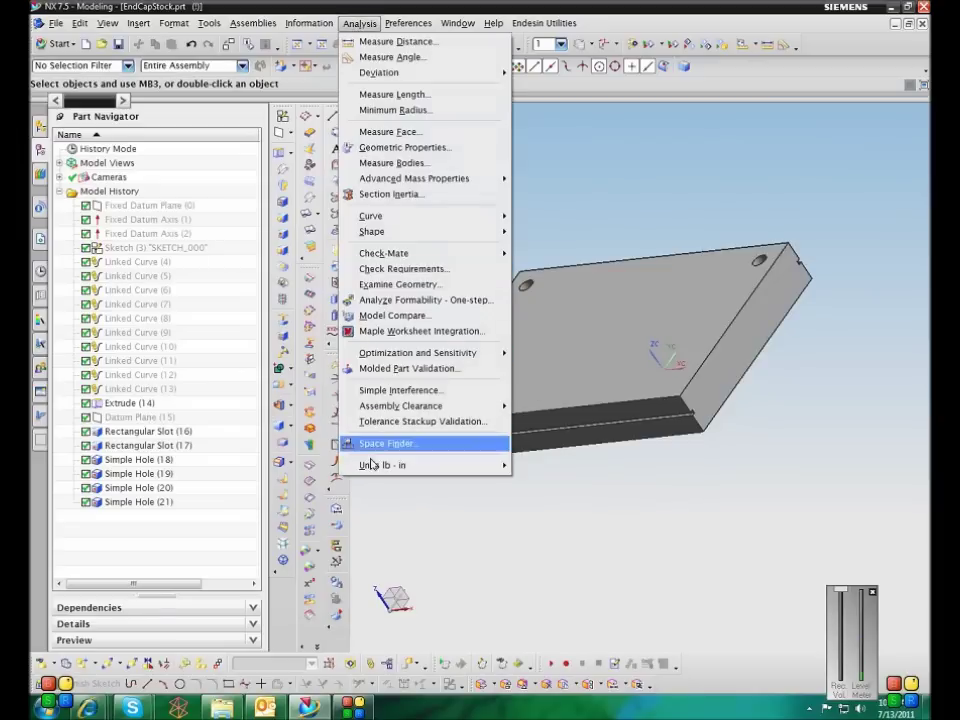
# Step: Switch units to kg-mm and verify the Move Face distance now shows mm
pyautogui.moveTo(467, 467)
pyautogui.click(517, 547)
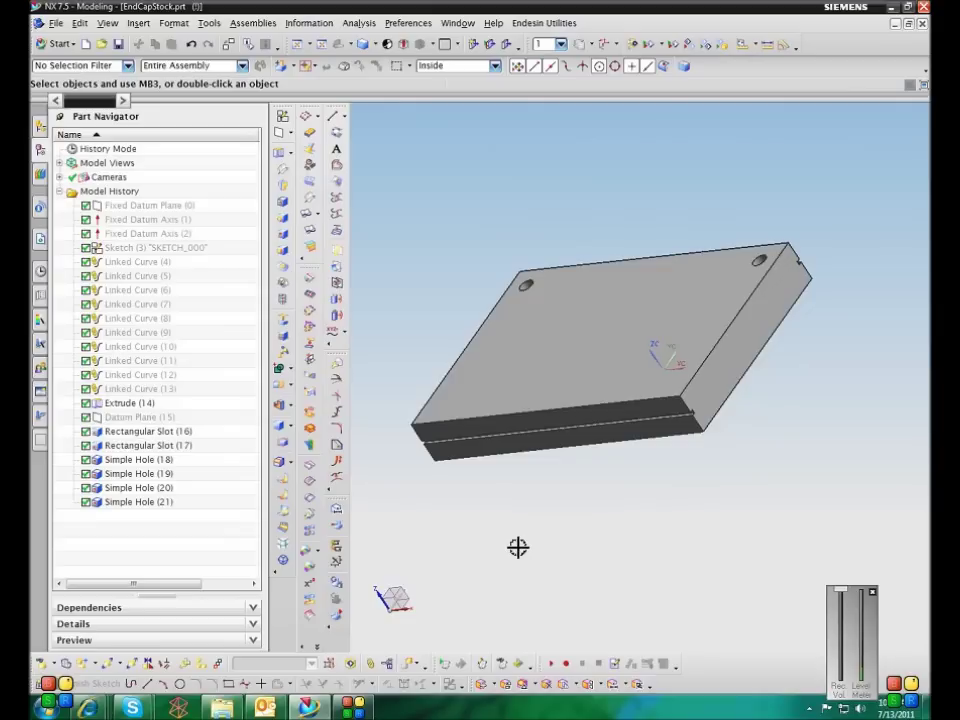
pyautogui.click(481, 686)
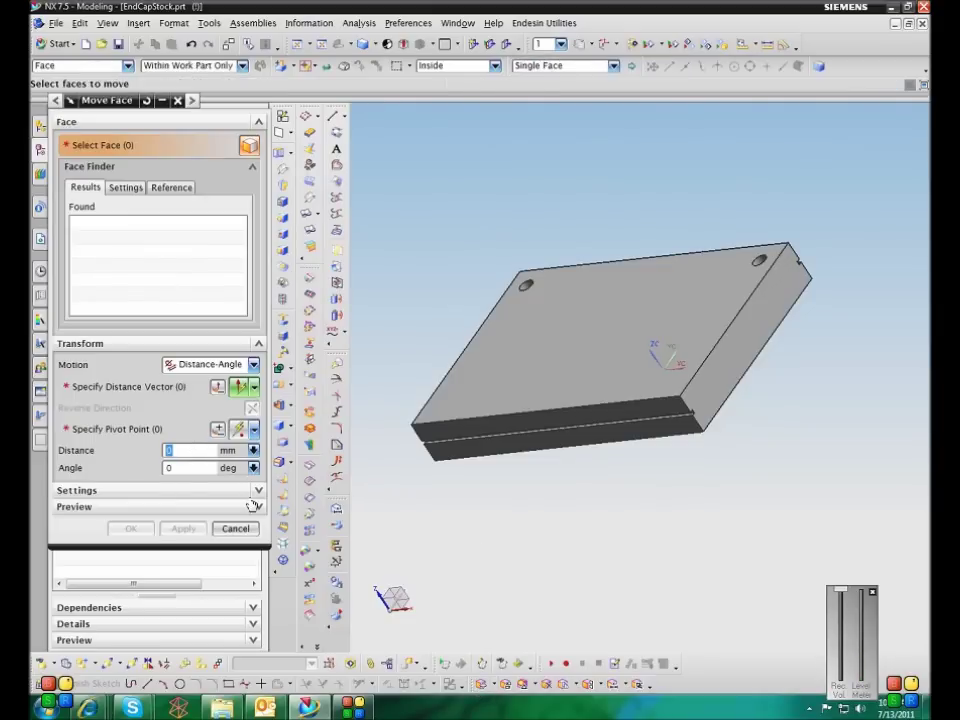
pyautogui.click(249, 528)
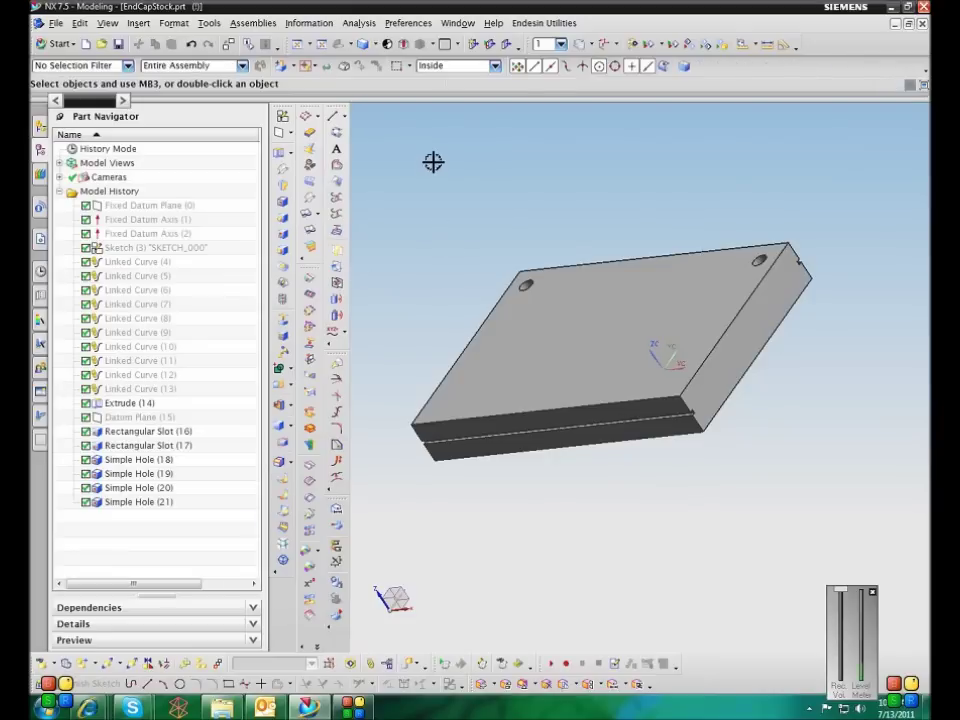
pyautogui.moveTo(435, 156); pyautogui.dragTo(574, 153, button='middle')
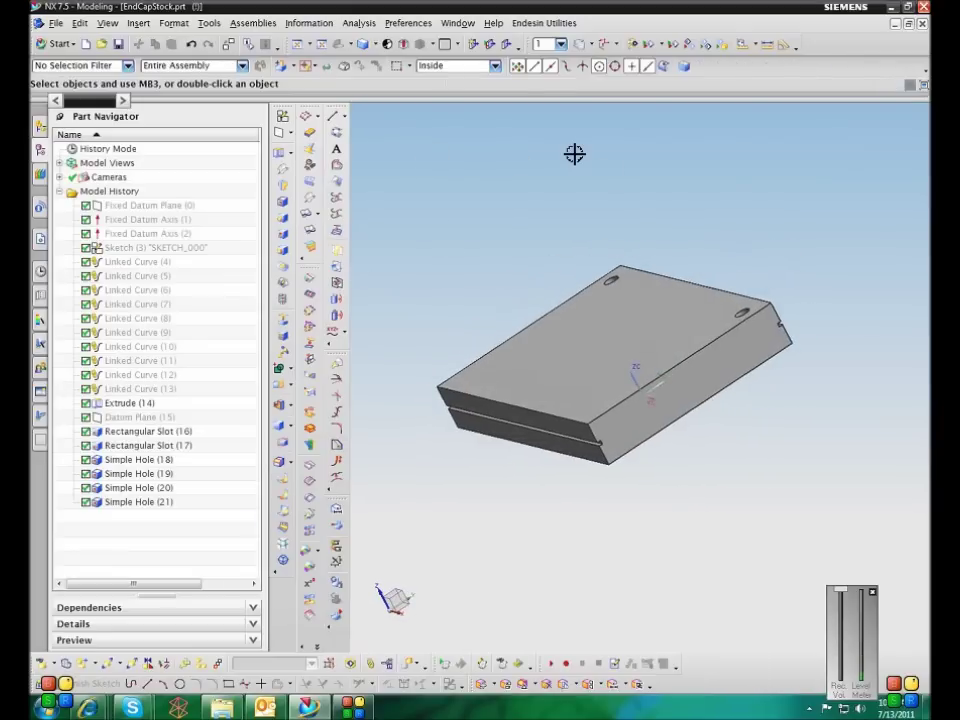
pyautogui.hotkey('ctrl', 'i')
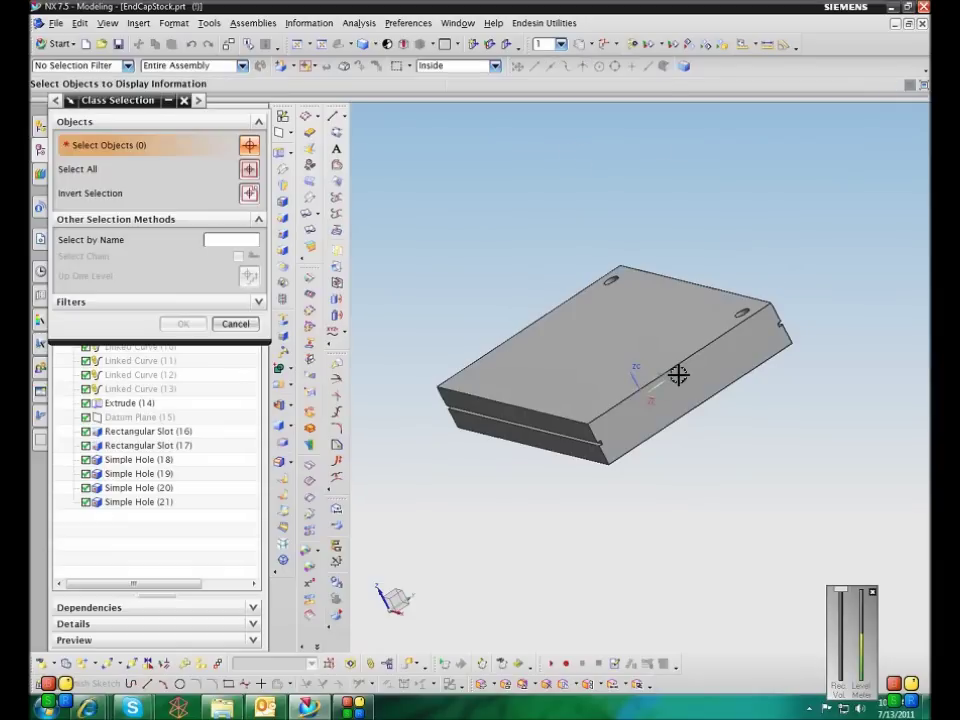
# Step: List the information for Extrude (14)'s side face in millimetres
pyautogui.click(685, 390)
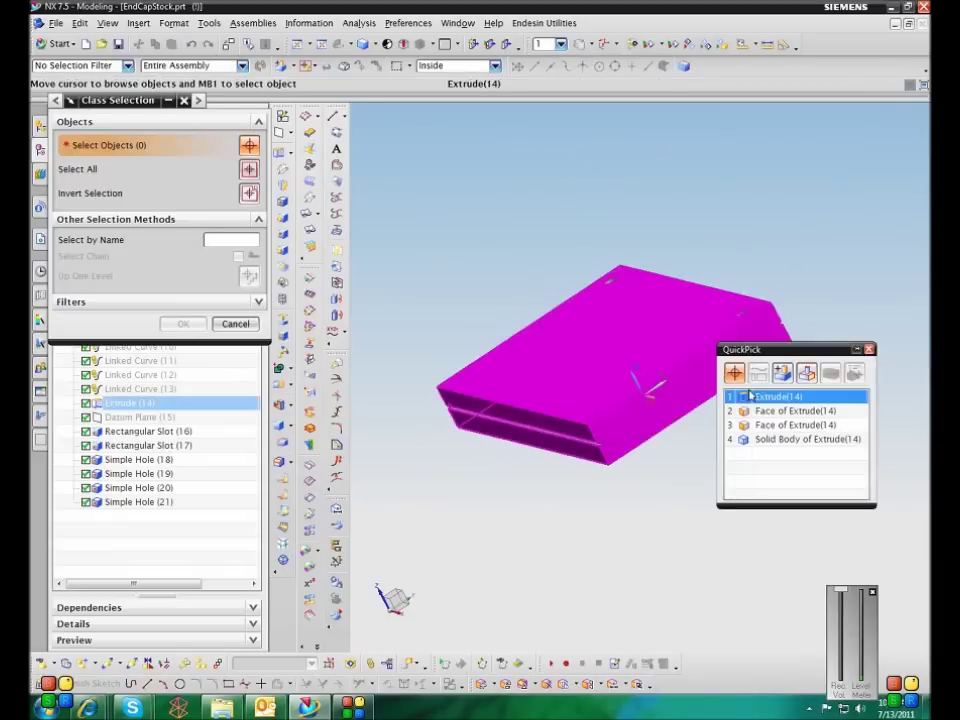
pyautogui.click(760, 411)
pyautogui.click(197, 323)
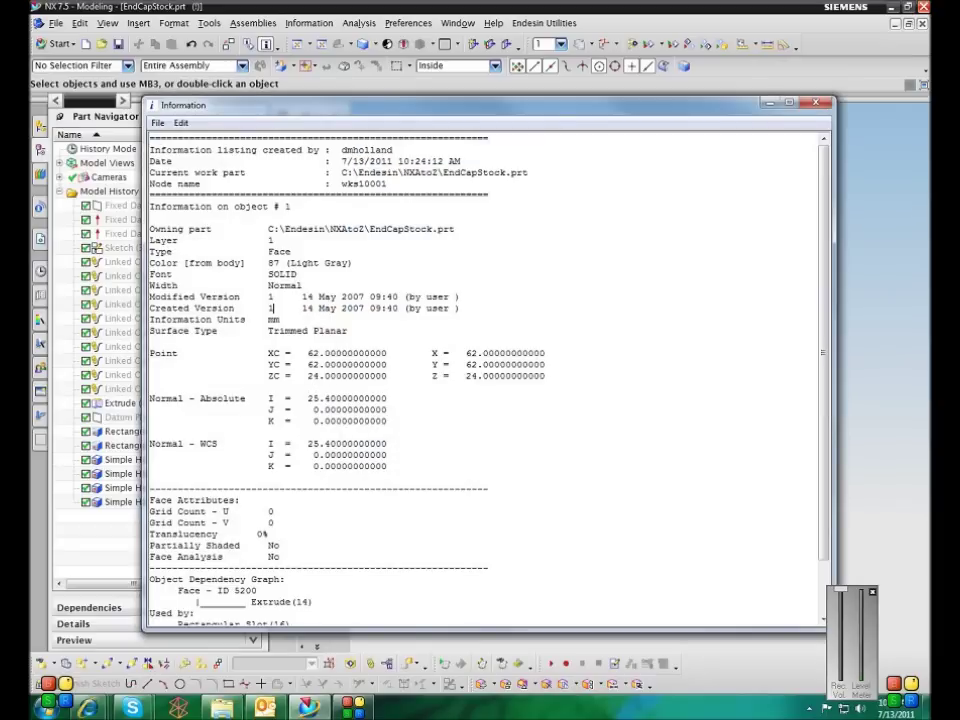
pyautogui.click(816, 102)
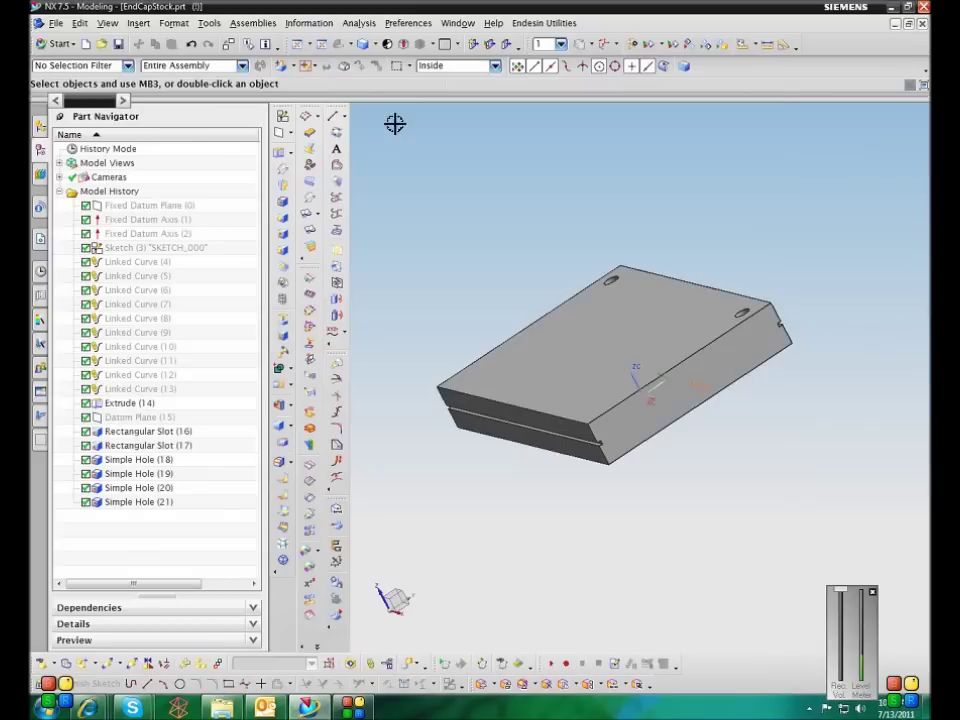
# Step: Switch units to lbm-in and list the same side face's information again in inches
pyautogui.click(358, 23)
pyautogui.moveTo(467, 465)
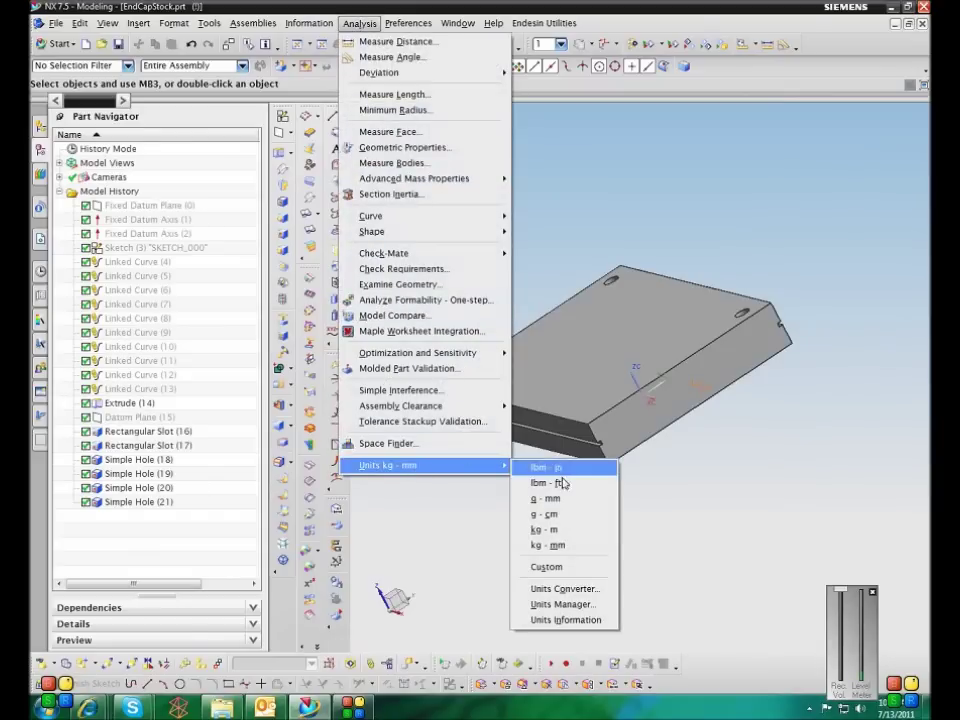
pyautogui.click(605, 466)
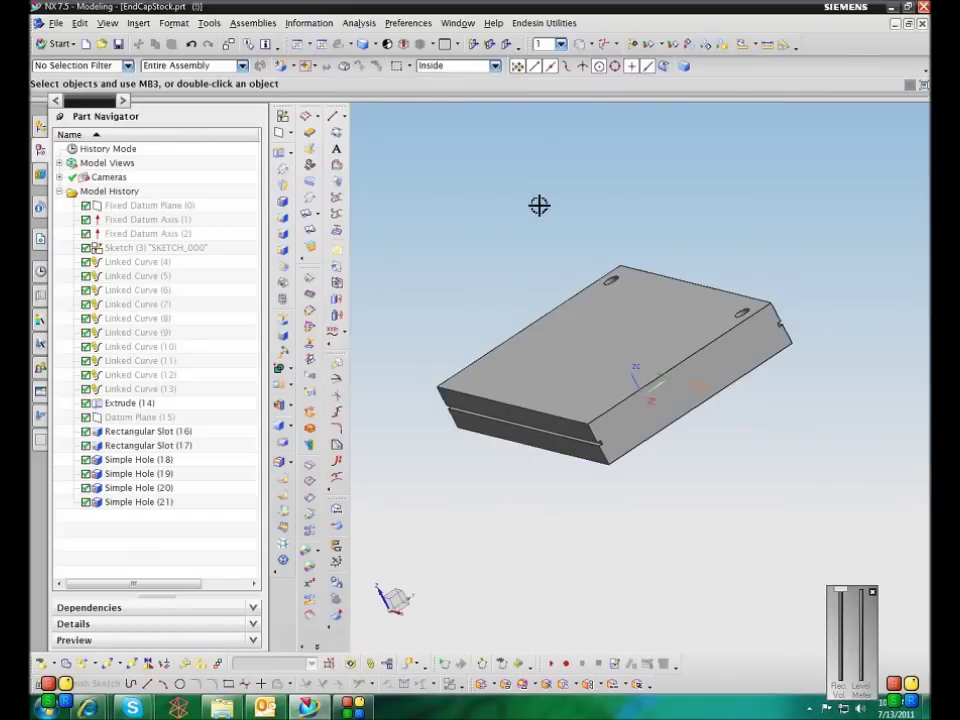
pyautogui.hotkey('ctrl', 'i')
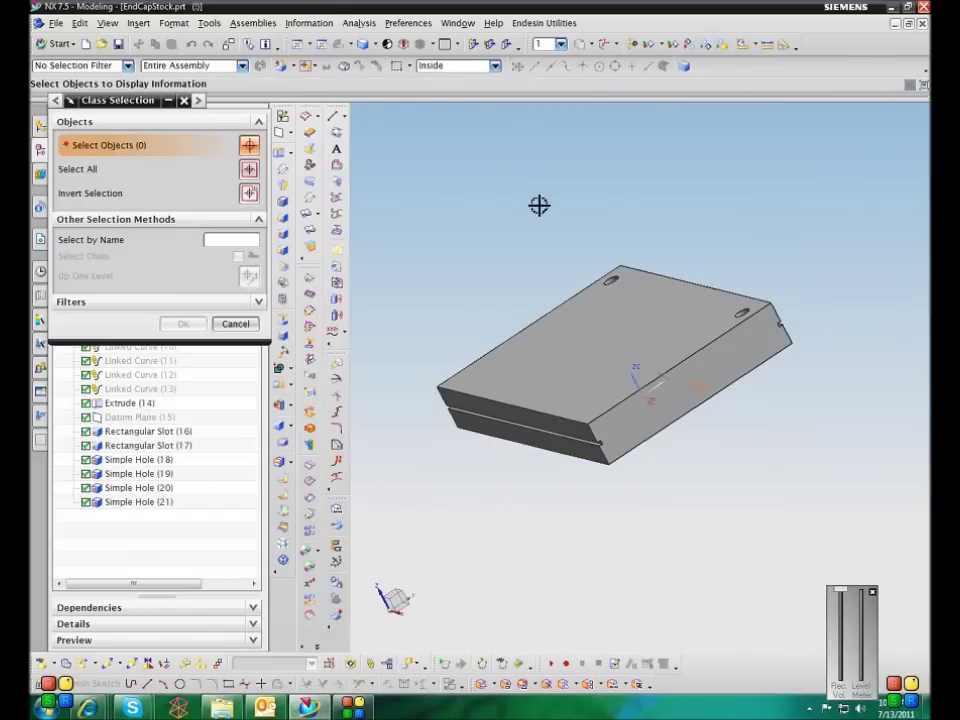
pyautogui.click(724, 347)
pyautogui.click(795, 371)
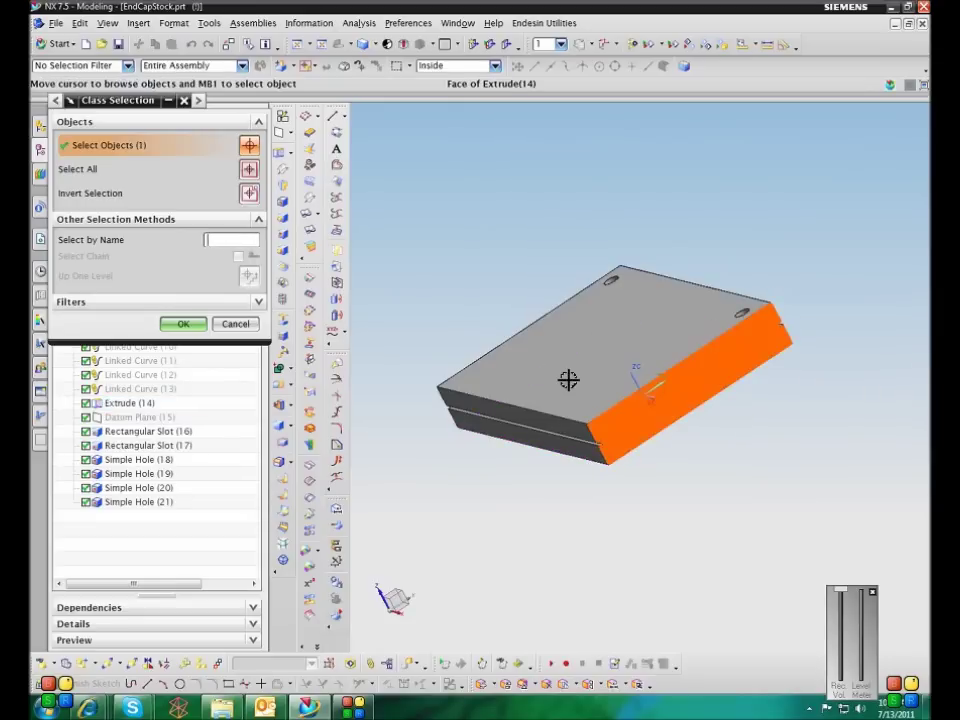
pyautogui.click(183, 324)
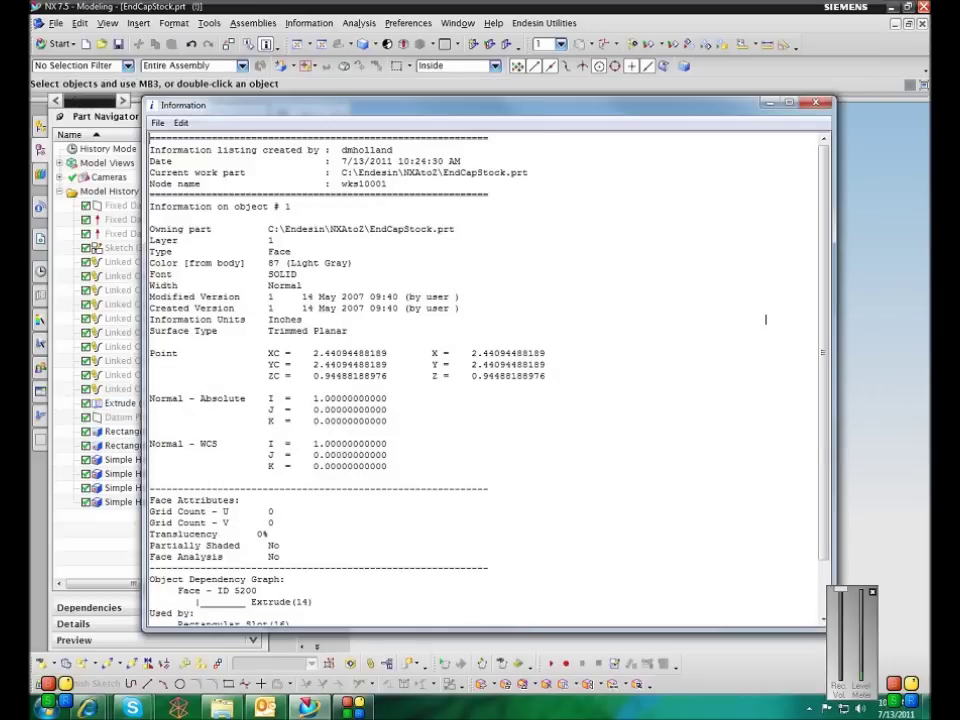
pyautogui.click(815, 102)
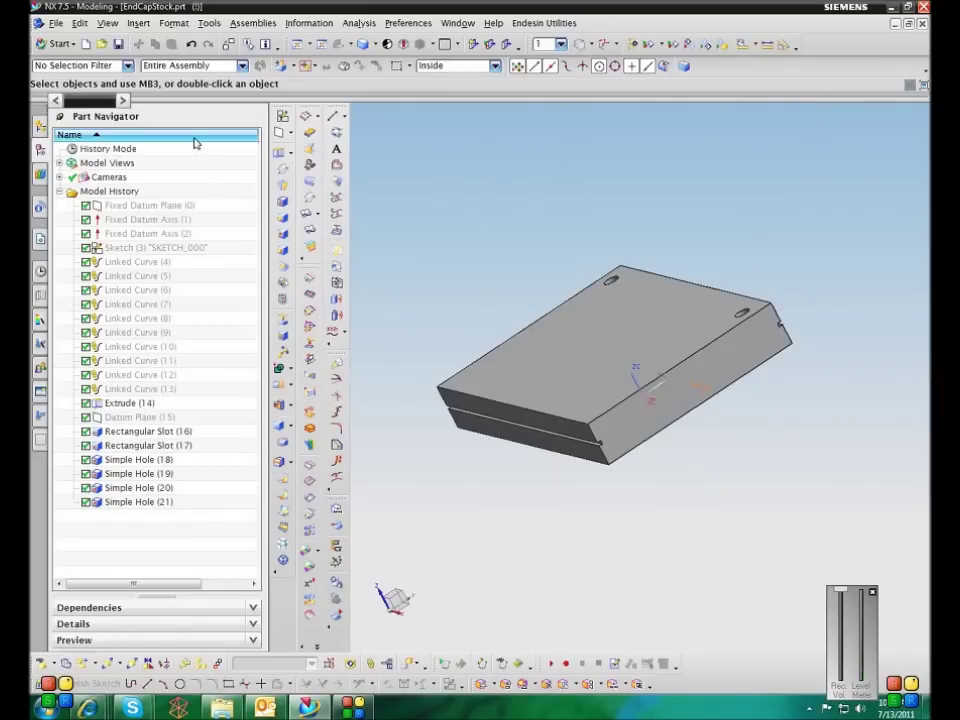
# Step: Confirm in the displayed part properties that EndCapStock is still stored in Inches
pyautogui.click(56, 22)
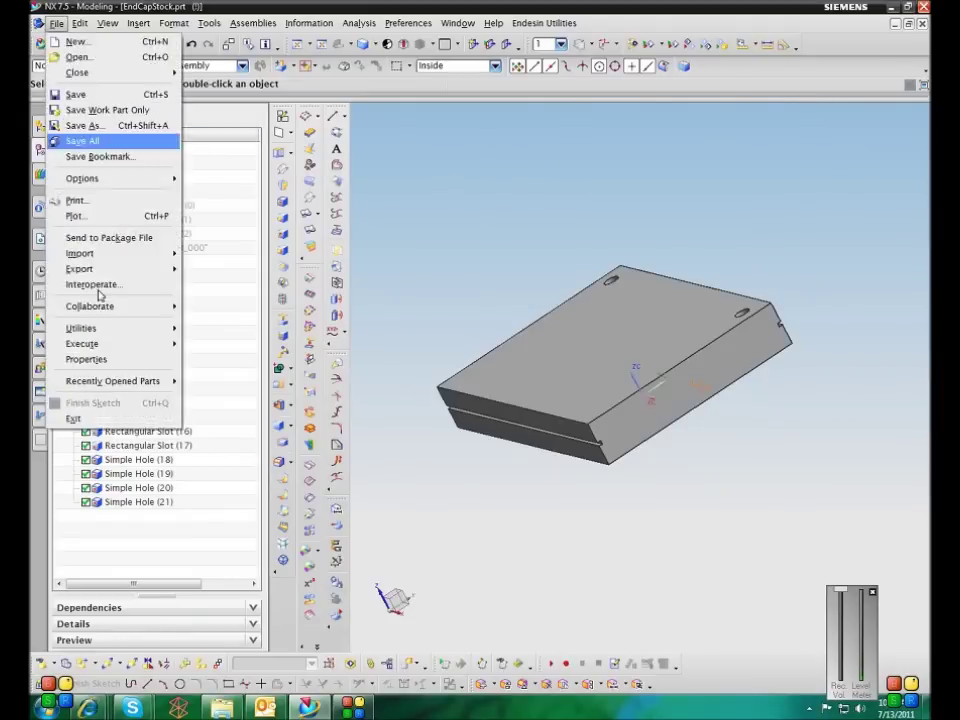
pyautogui.moveTo(100, 328)
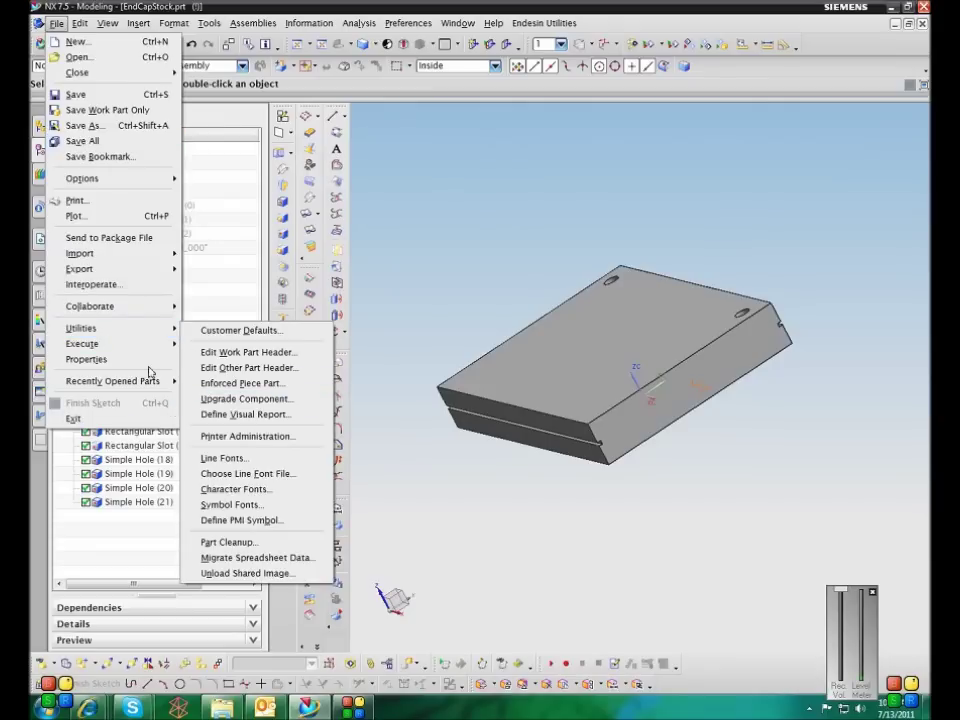
pyautogui.click(86, 359)
pyautogui.click(136, 121)
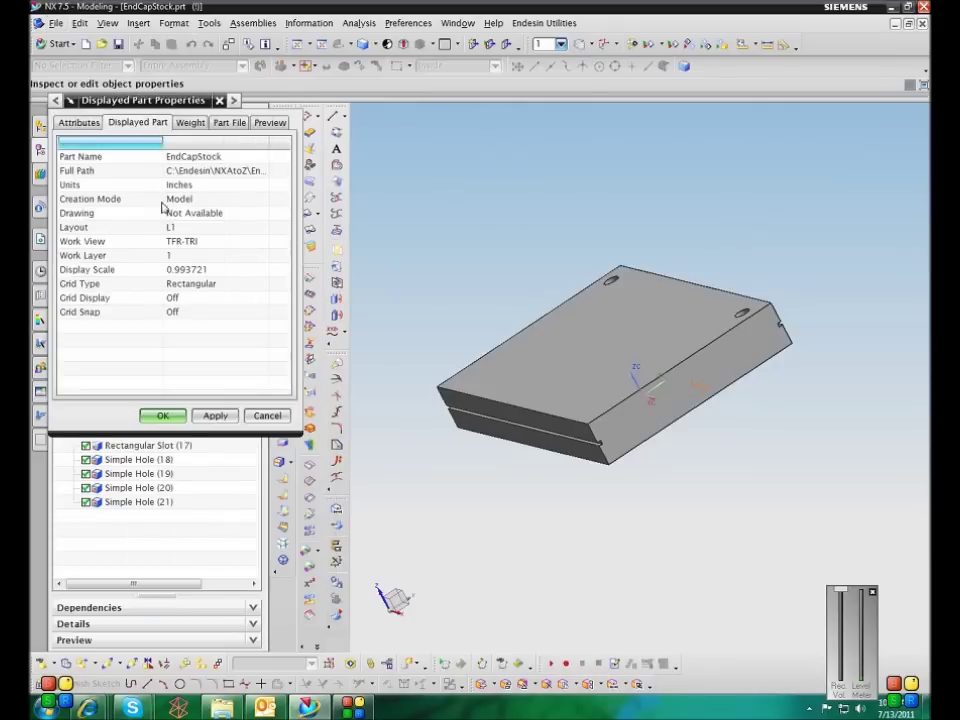
pyautogui.click(266, 415)
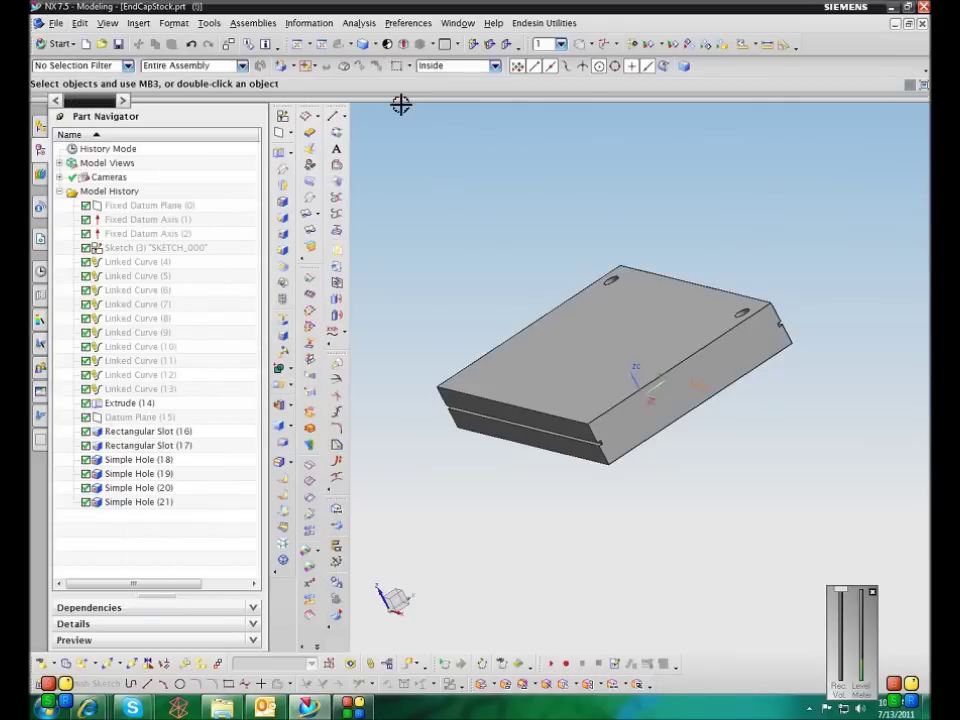
# Step: Switch the working units back to kg-mm
pyautogui.click(359, 22)
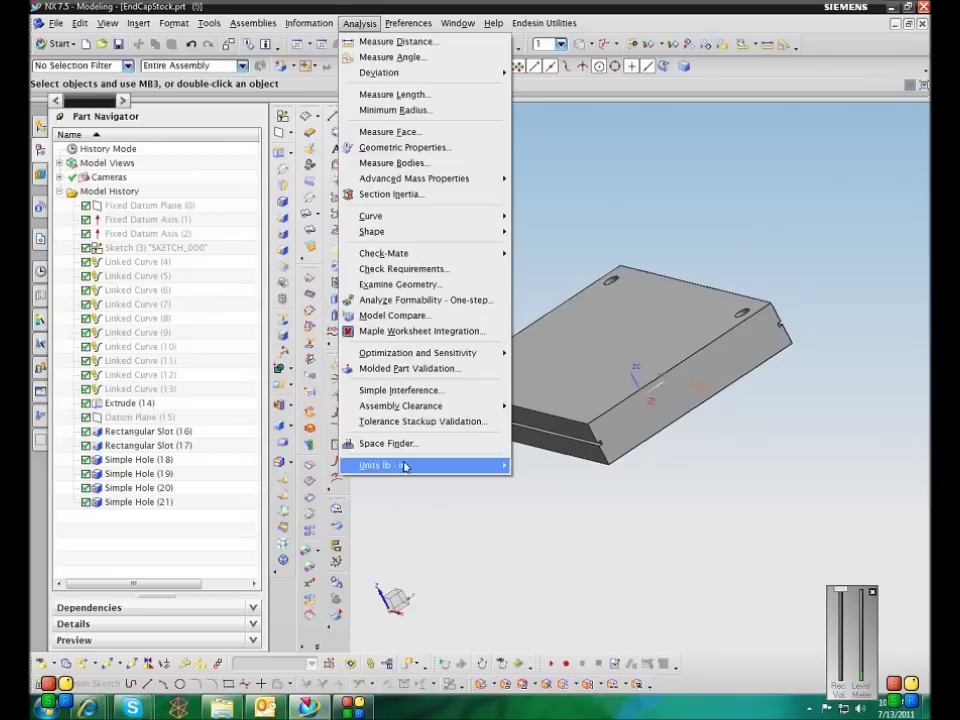
pyautogui.moveTo(400, 465)
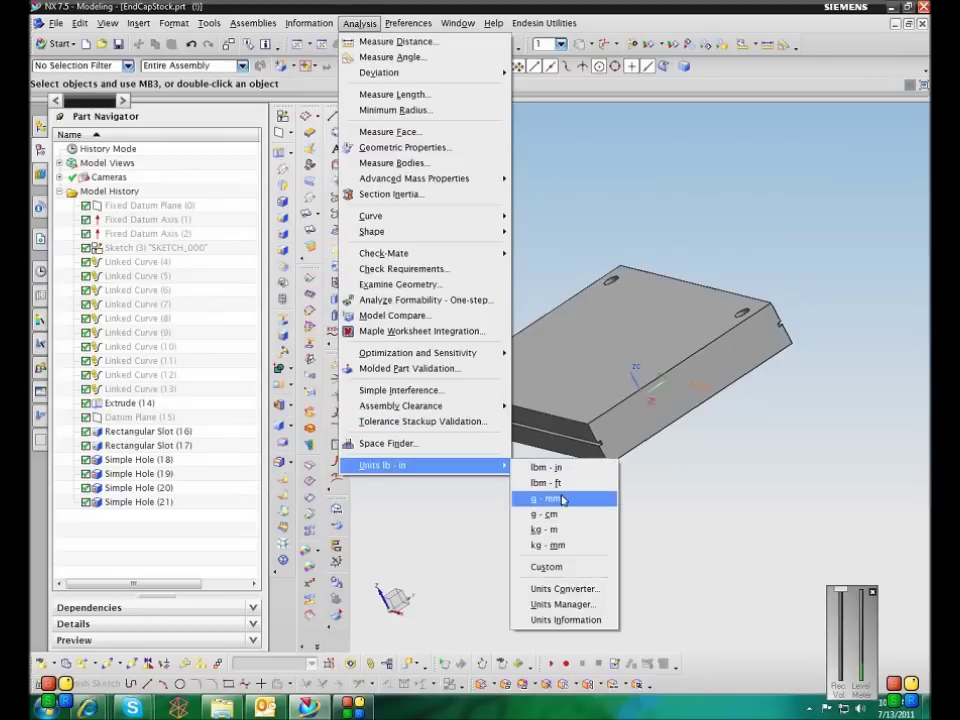
pyautogui.click(558, 545)
pyautogui.click(55, 44)
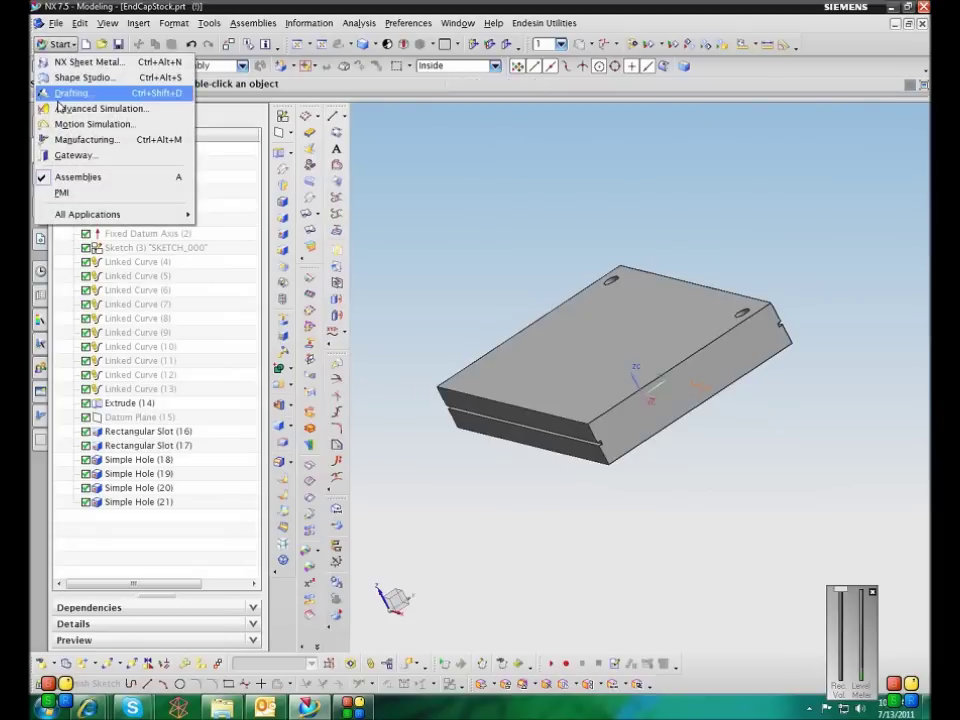
# Step: Switch to Drafting and create a B-size sheet from template with the top base view
pyautogui.click(115, 92)
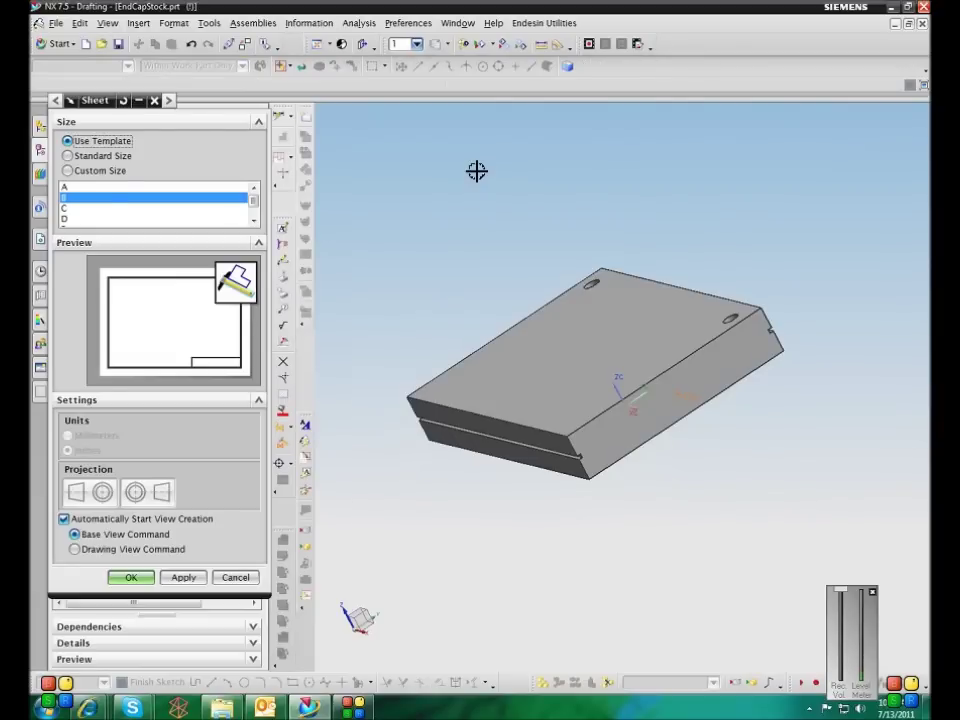
pyautogui.click(142, 579)
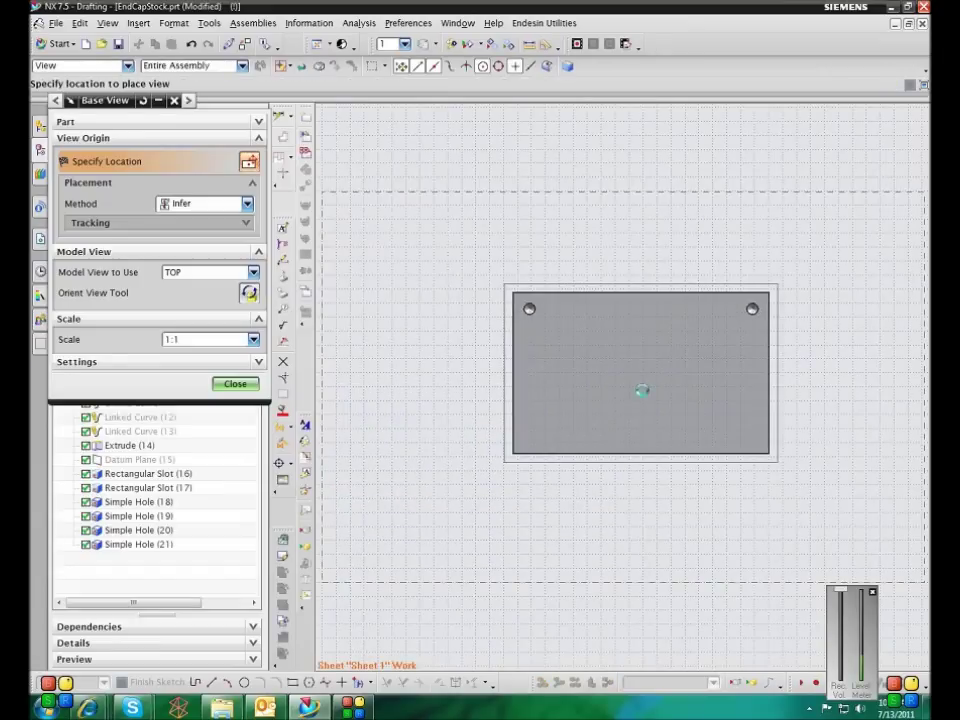
pyautogui.press('Escape')
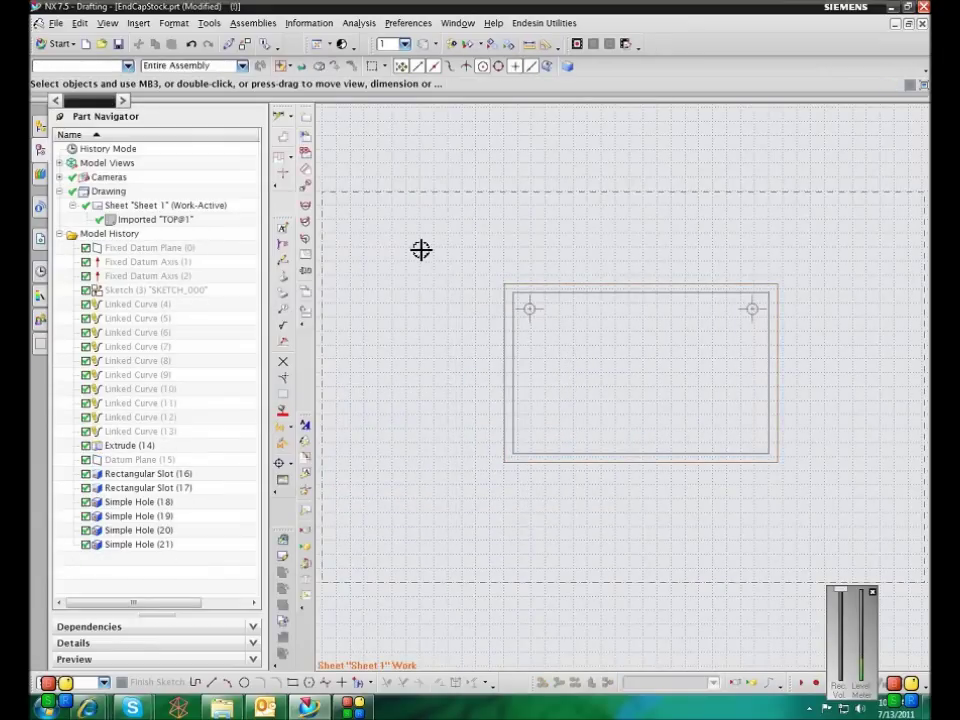
# Step: Dimension the rectangle's top edge as 184, placed above it
pyautogui.click(283, 120)
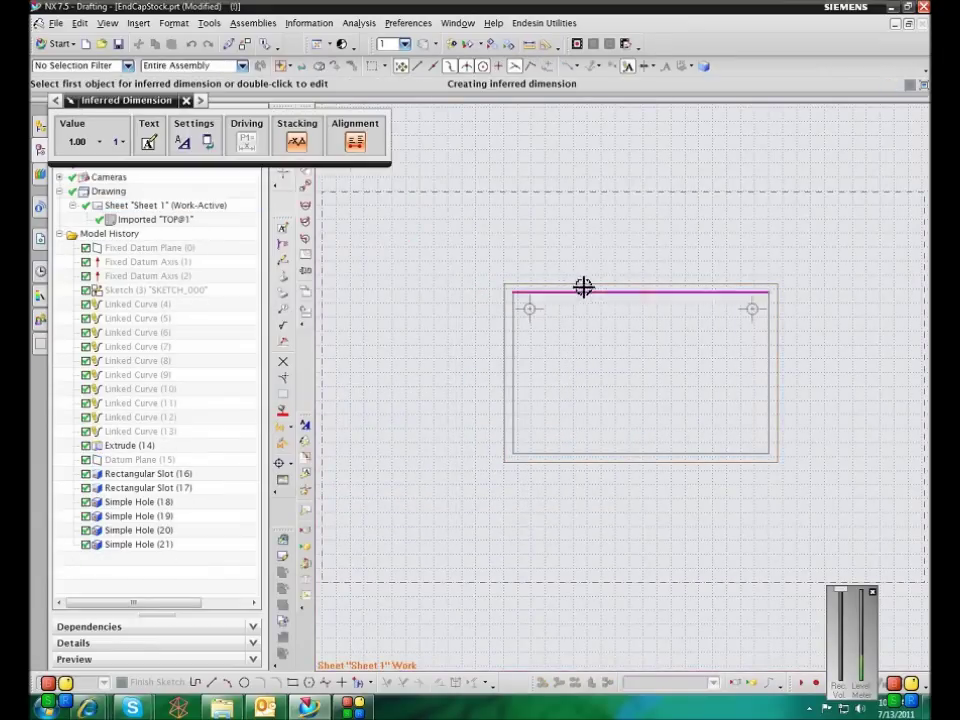
pyautogui.click(625, 290)
pyautogui.click(641, 243)
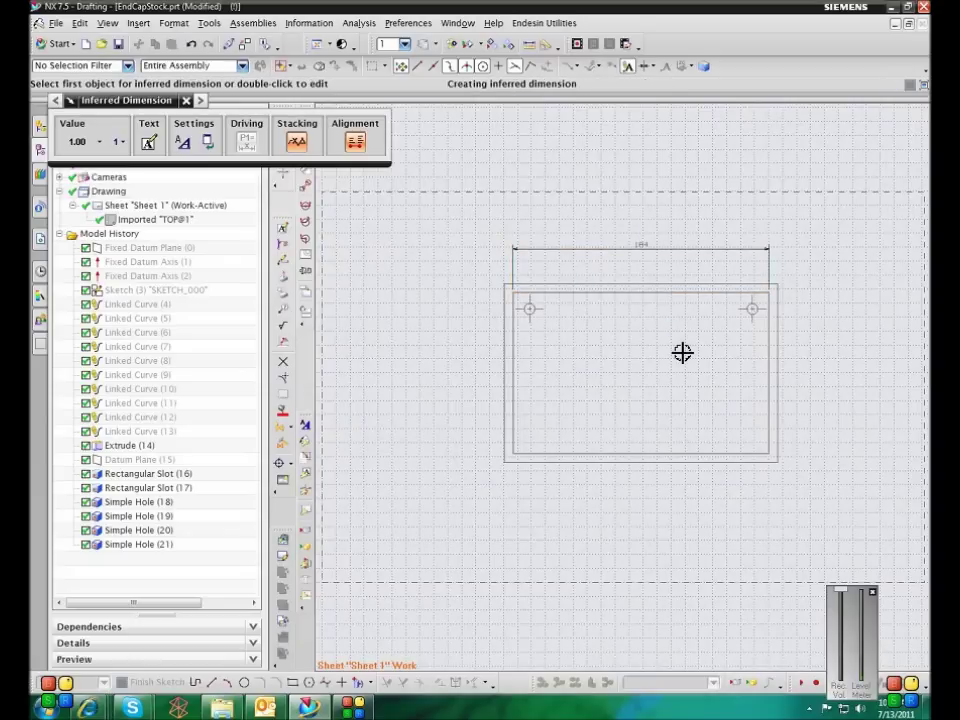
pyautogui.scroll(2, 681, 349)
pyautogui.scroll(-2, 682, 352)
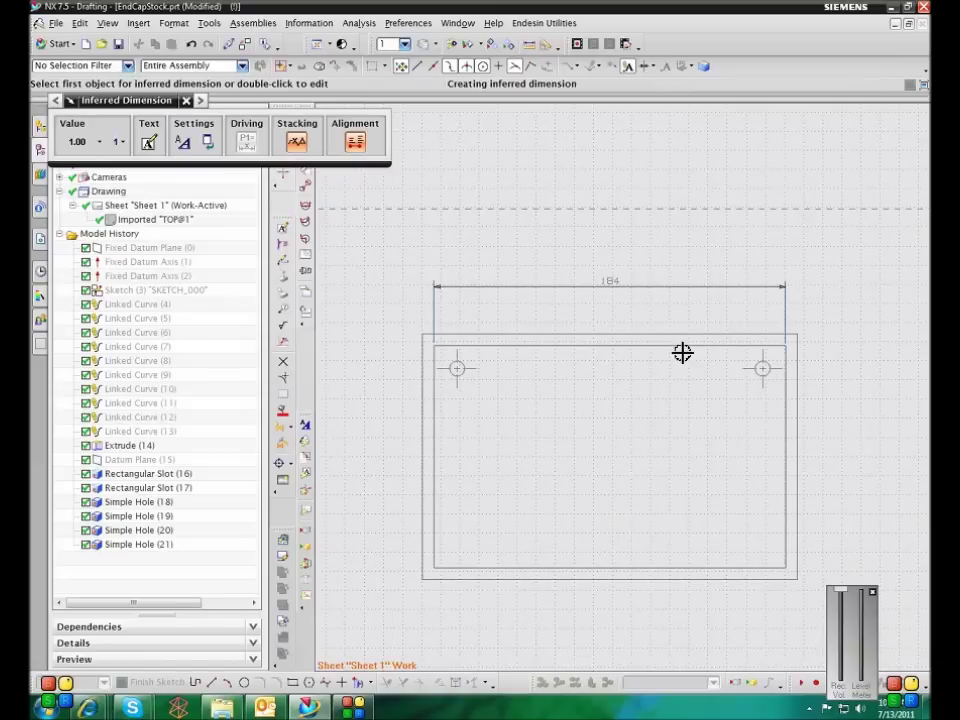
pyautogui.scroll(-1, 682, 352)
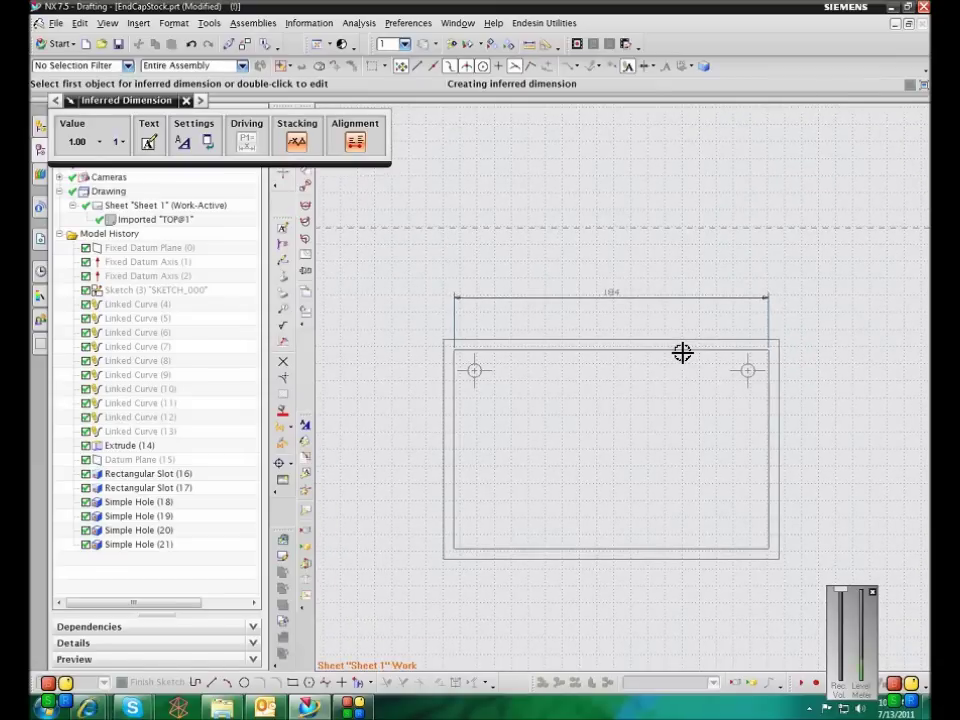
pyautogui.press('Escape')
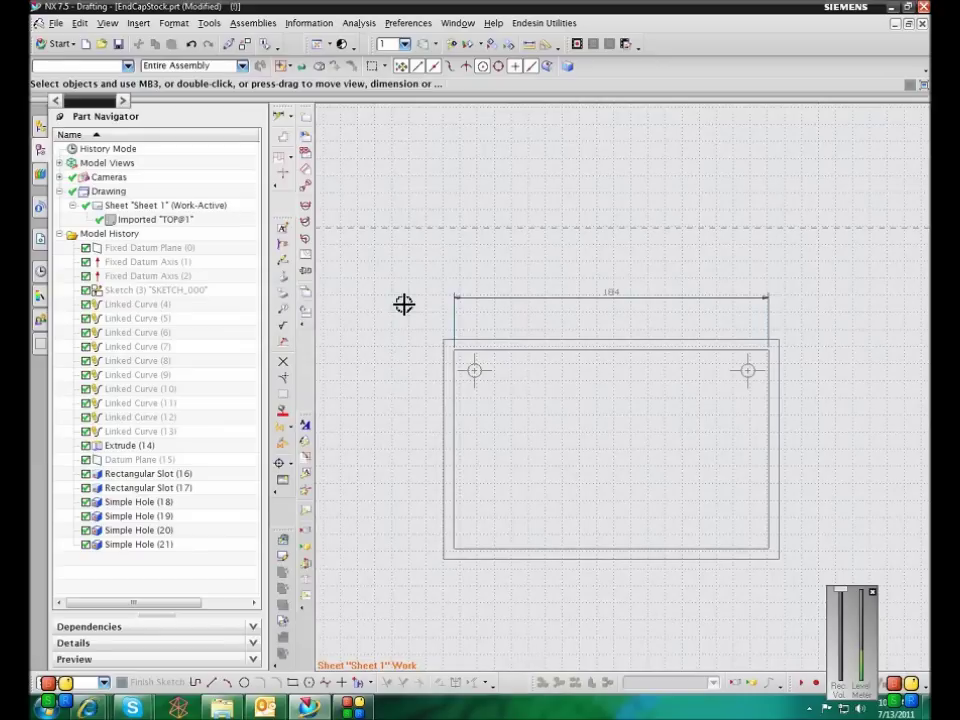
# Step: Try Inches as the 184 dimension's linear unit in its style, then cancel
pyautogui.rightClick(611, 294)
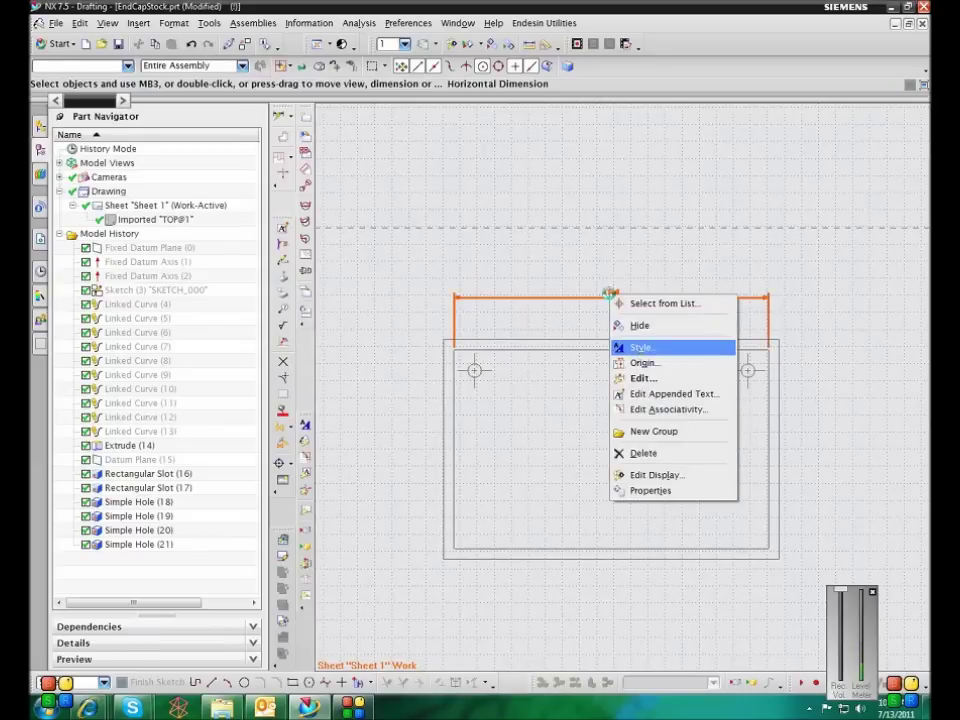
pyautogui.click(636, 346)
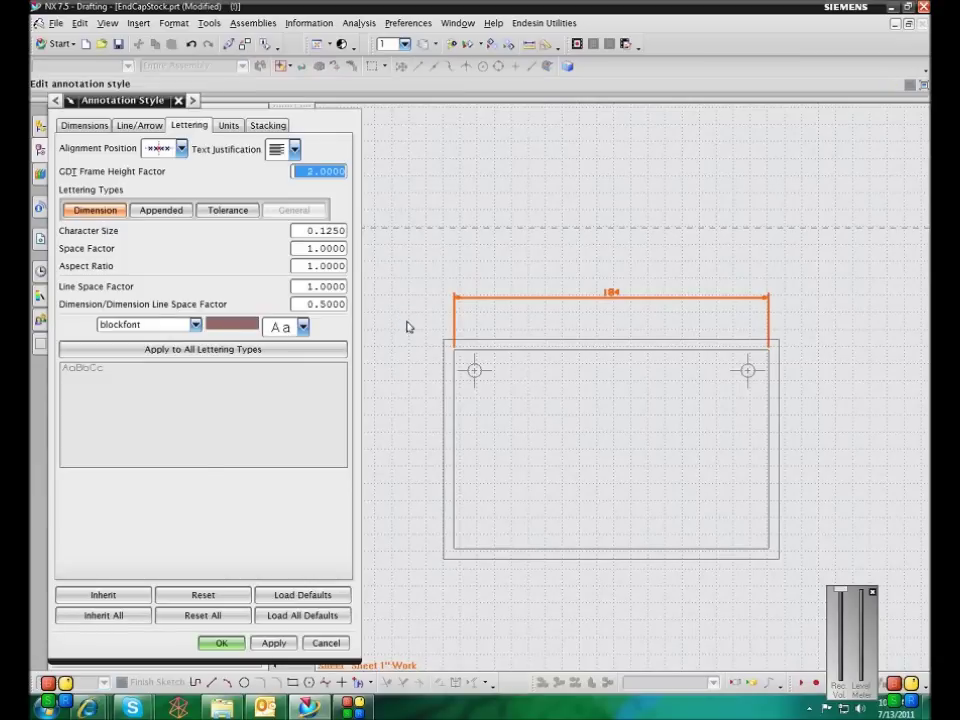
pyautogui.click(229, 127)
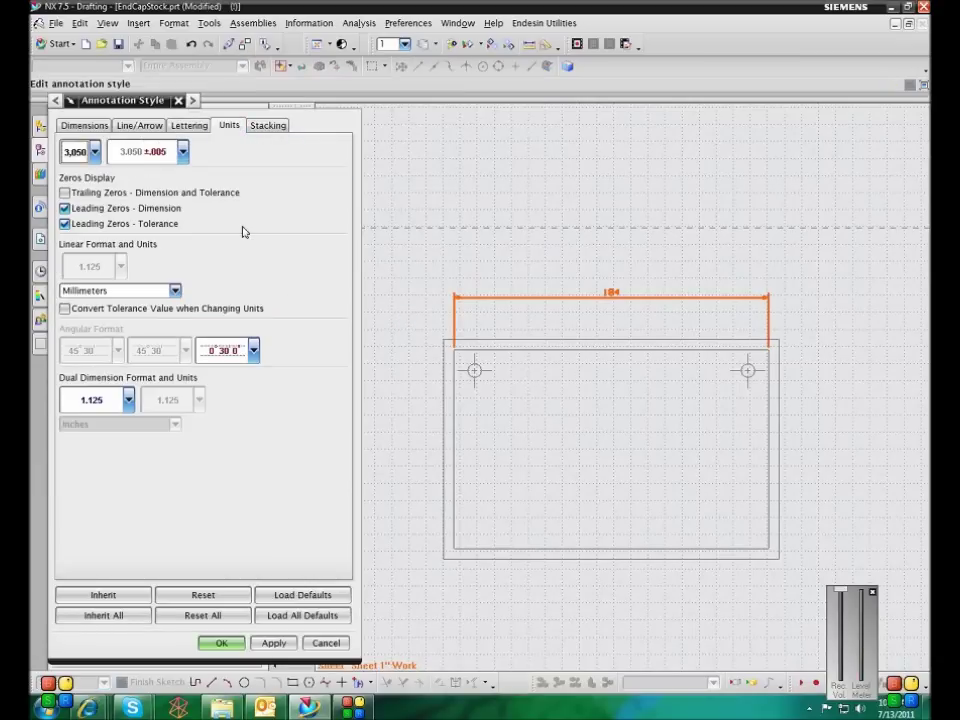
pyautogui.click(172, 291)
pyautogui.click(171, 304)
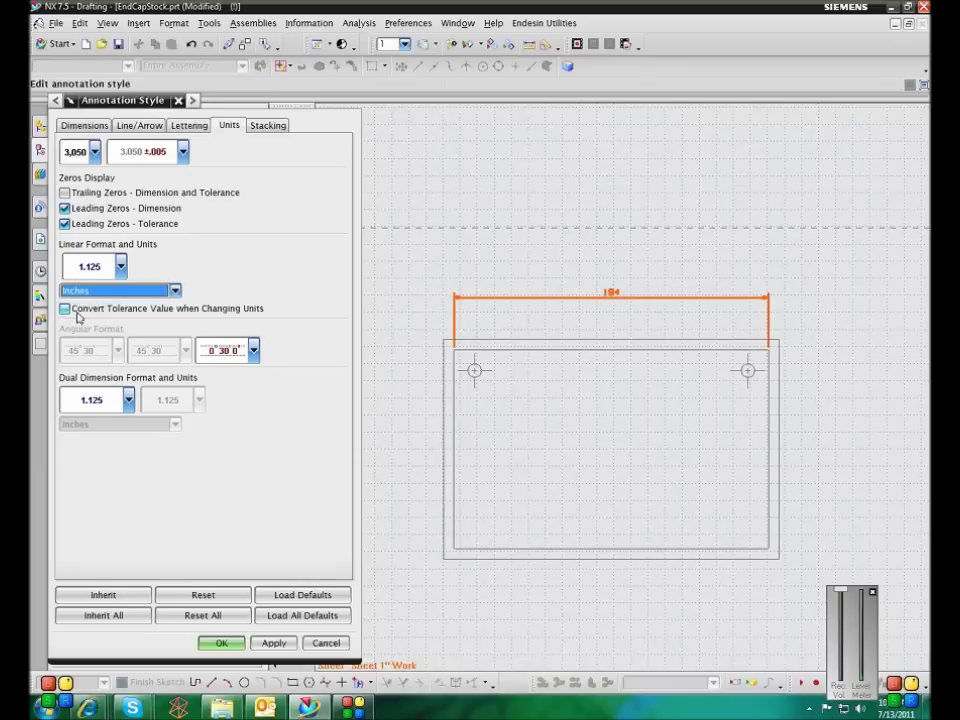
pyautogui.click(326, 643)
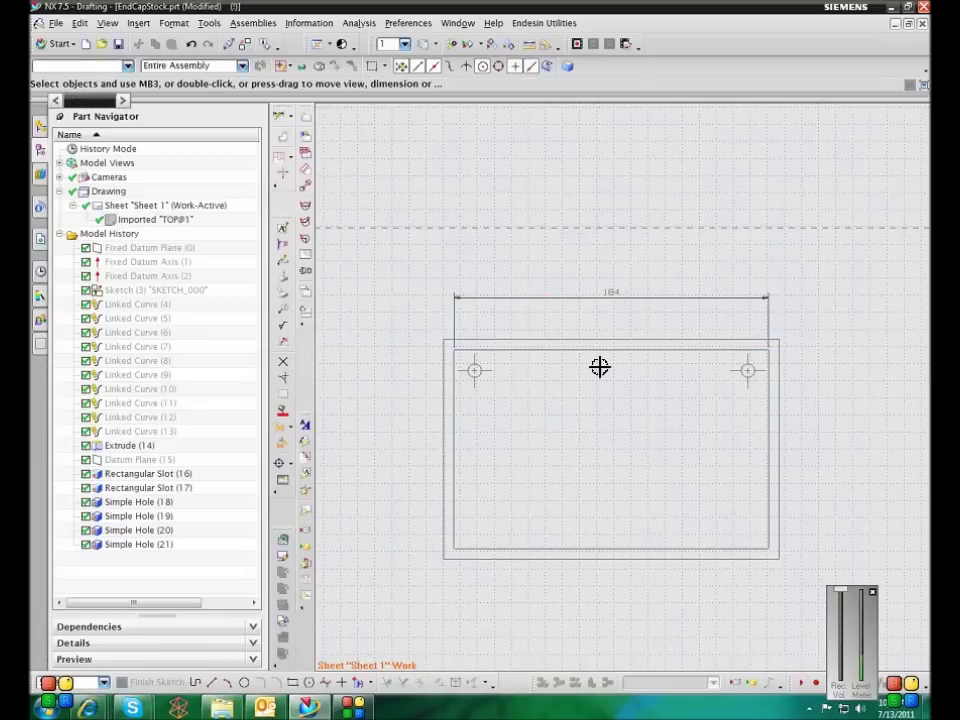
# Step: Reopen the 184 dimension's style to review its tolerance and tolerance-format options, leaving them unchanged
pyautogui.rightClick(606, 296)
pyautogui.click(643, 326)
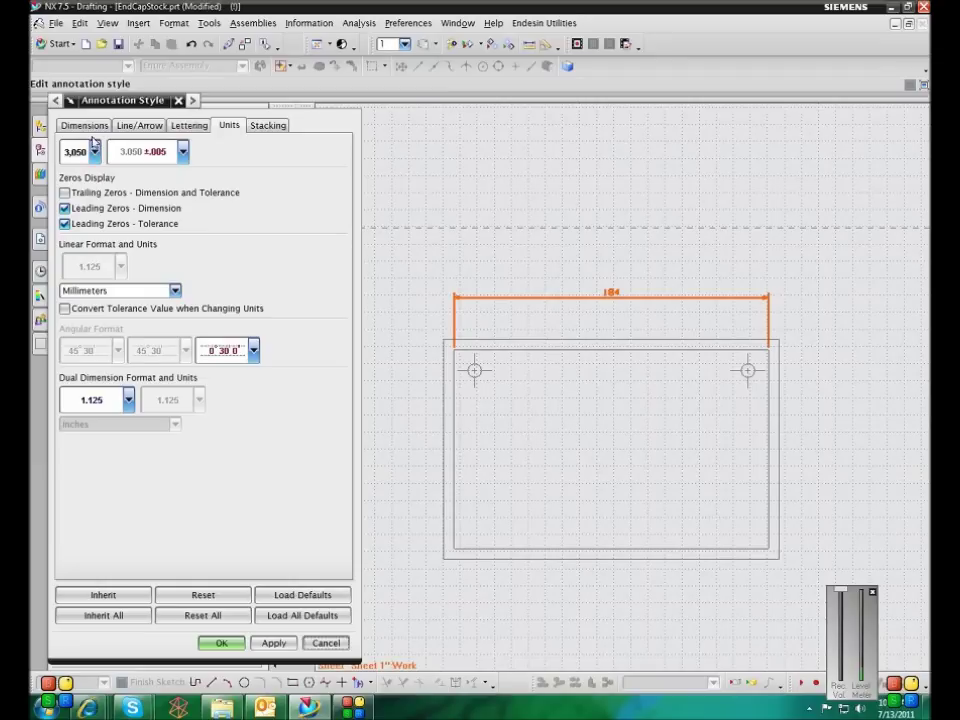
pyautogui.click(88, 126)
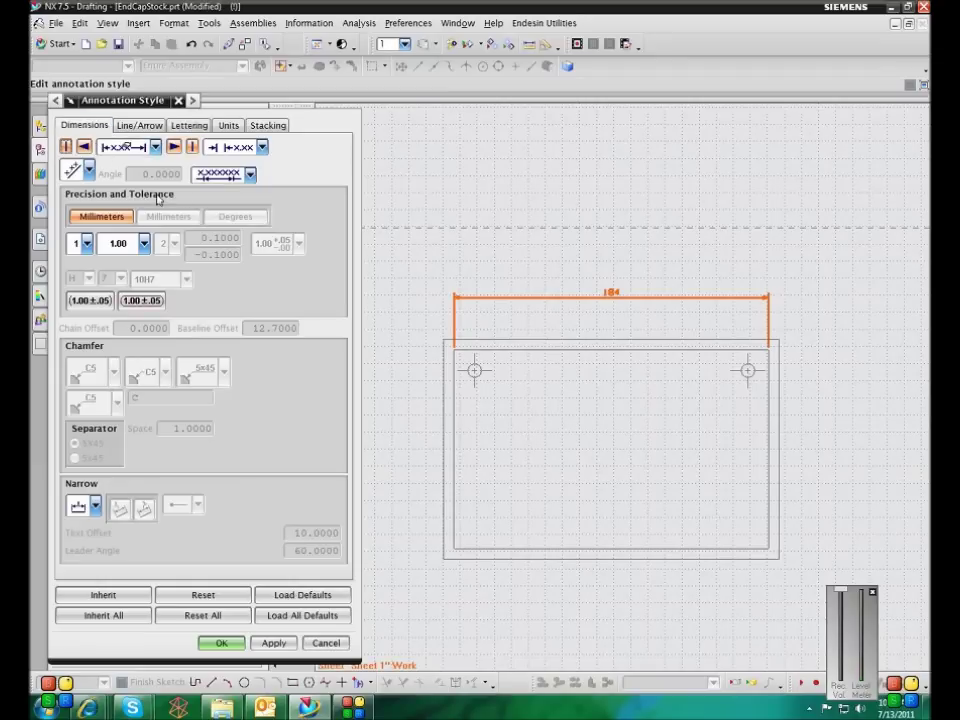
pyautogui.click(229, 125)
pyautogui.click(182, 151)
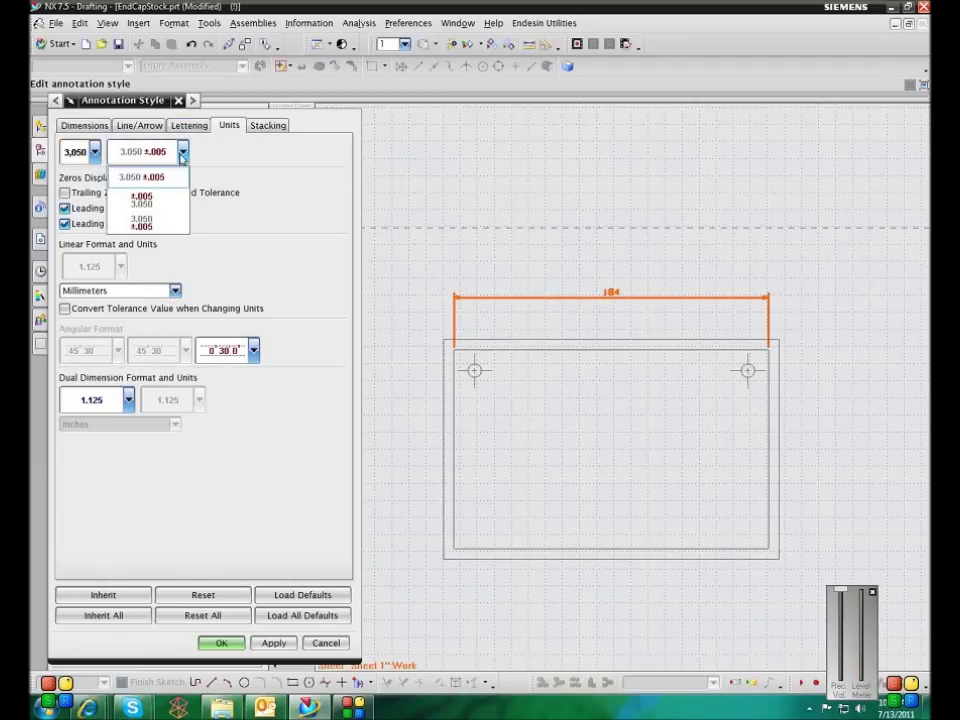
pyautogui.click(313, 476)
# Step: Apply a symmetric ± tolerance to the 184 dimension so it reads 184 ±0.1
pyautogui.click(313, 641)
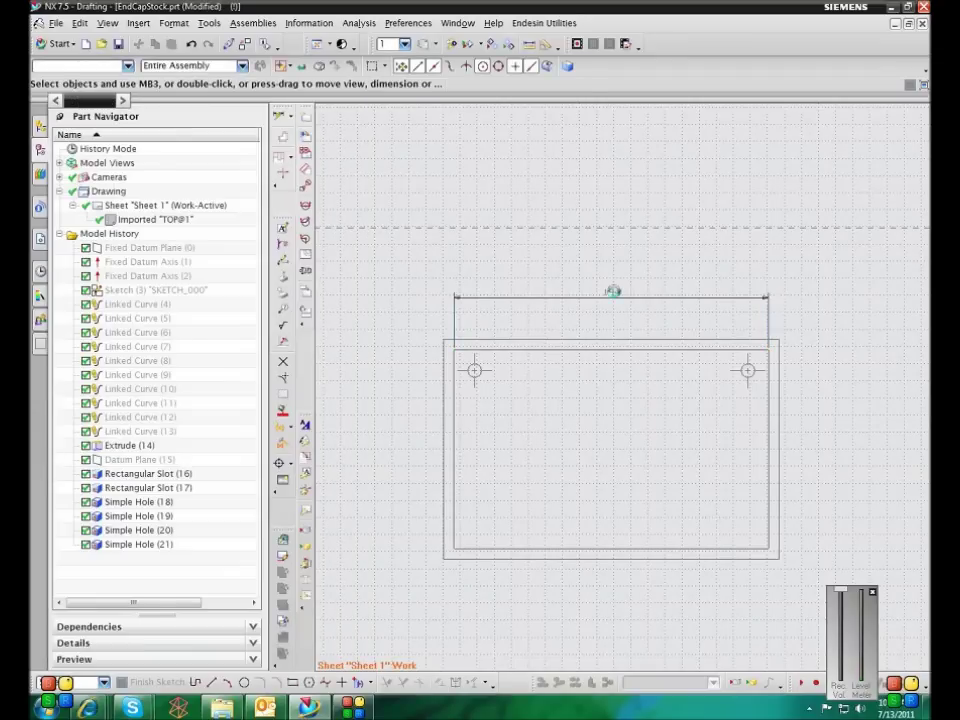
pyautogui.doubleClick(613, 290)
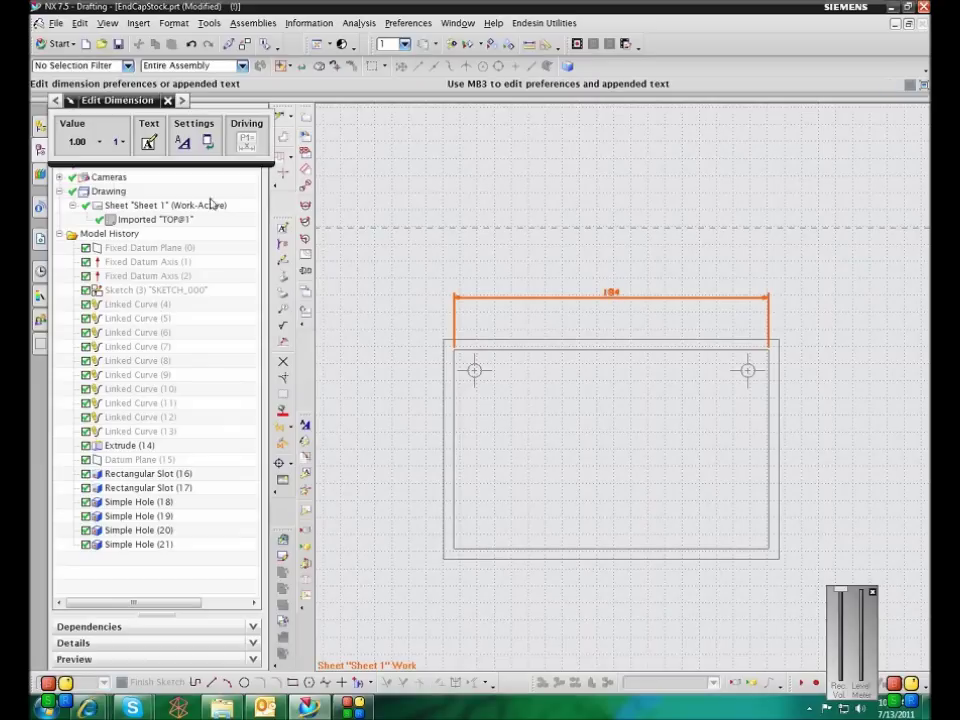
pyautogui.click(80, 141)
pyautogui.click(78, 187)
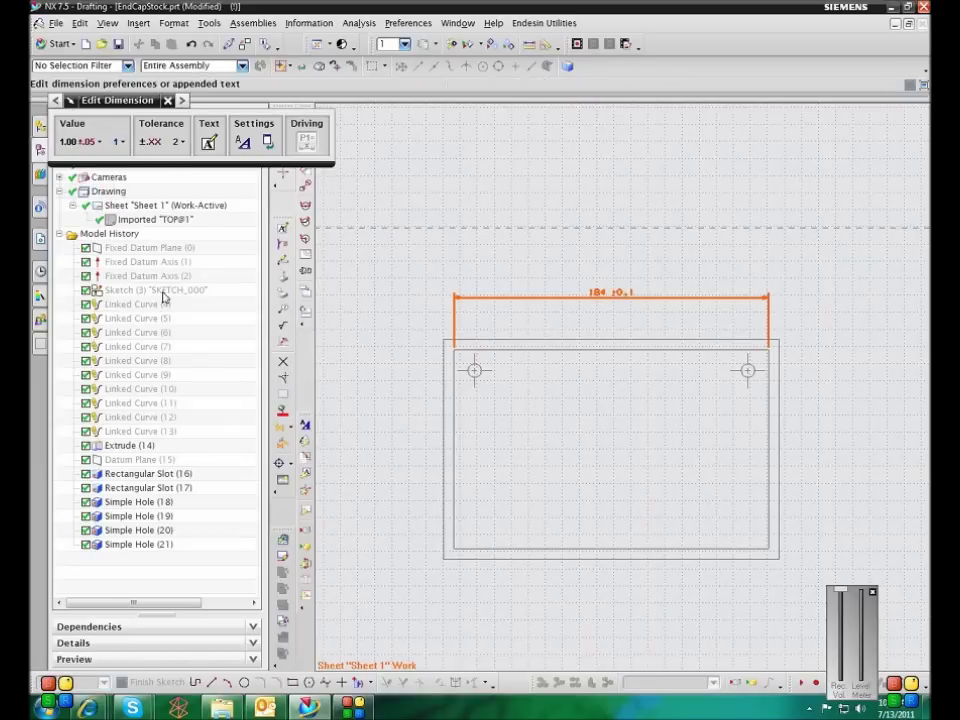
pyautogui.middleClick(349, 270)
pyautogui.rightClick(621, 292)
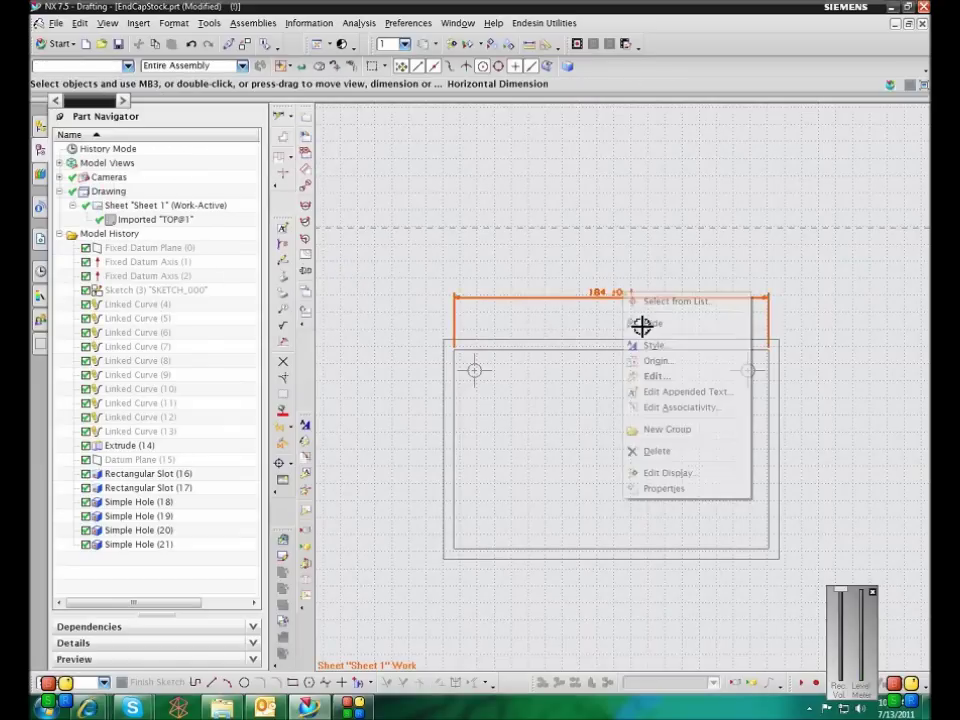
# Step: Set the dimension's style to Inches with Convert Tolerance Value enabled
pyautogui.press('Escape')
pyautogui.rightClick(592, 293)
pyautogui.click(620, 339)
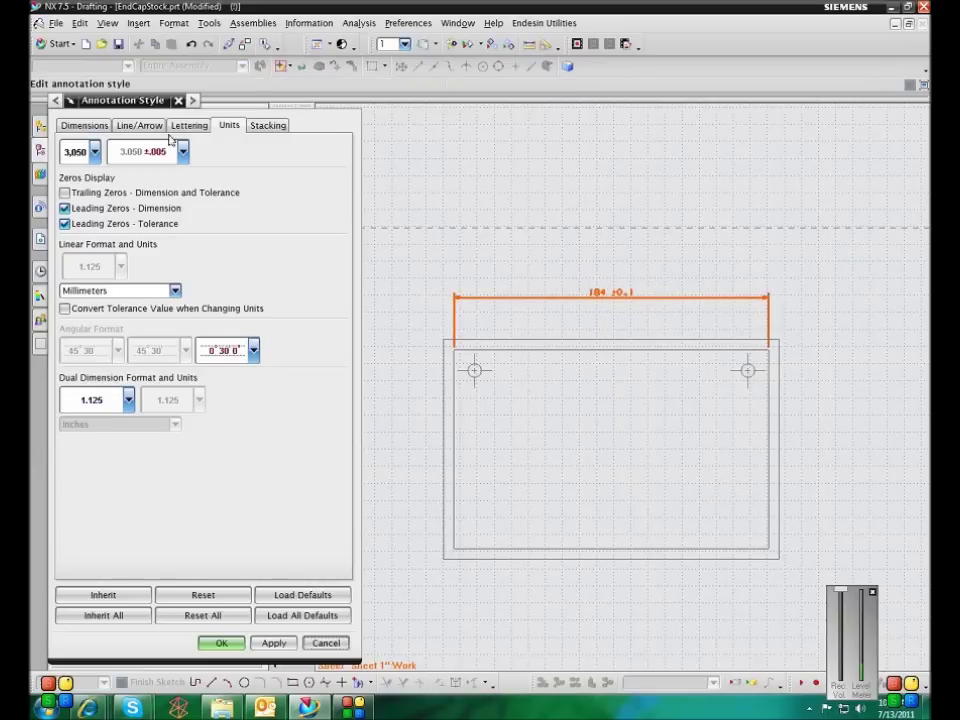
pyautogui.click(112, 291)
pyautogui.click(78, 306)
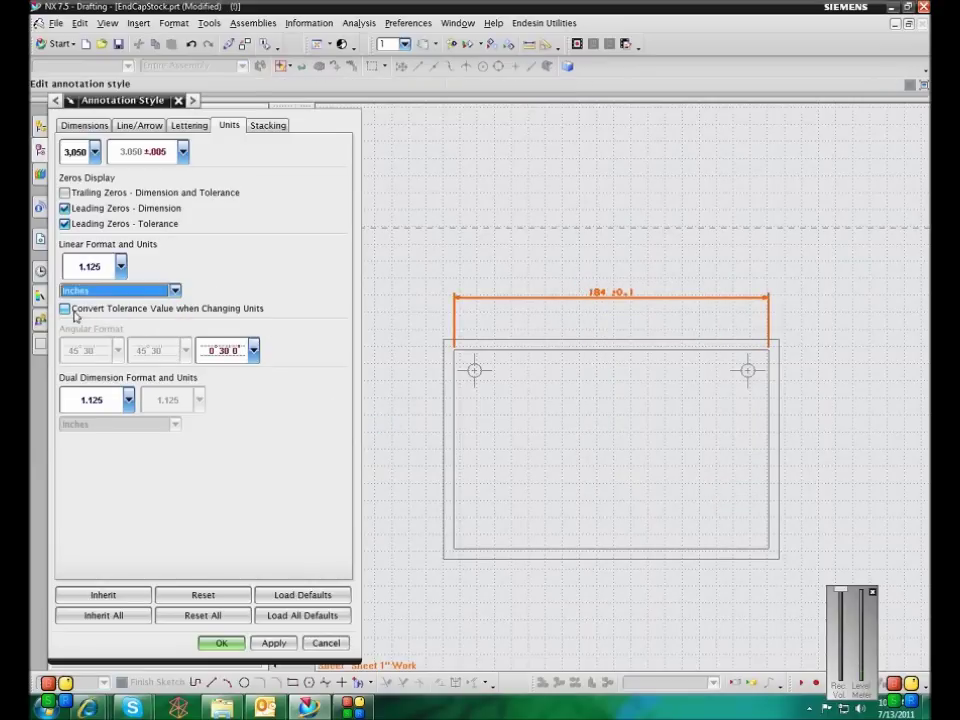
pyautogui.click(64, 308)
pyautogui.click(224, 645)
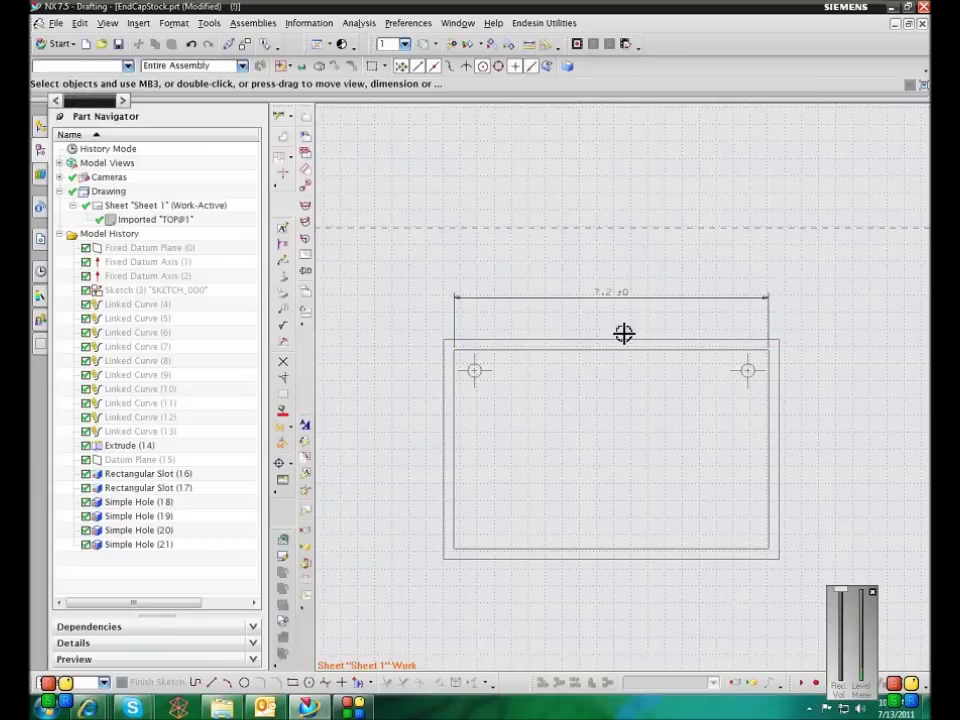
# Step: Place the dimension text above the line and show value and tolerance to 3 decimals (7.244 ±0.005)
pyautogui.click(604, 285)
pyautogui.rightClick(605, 287)
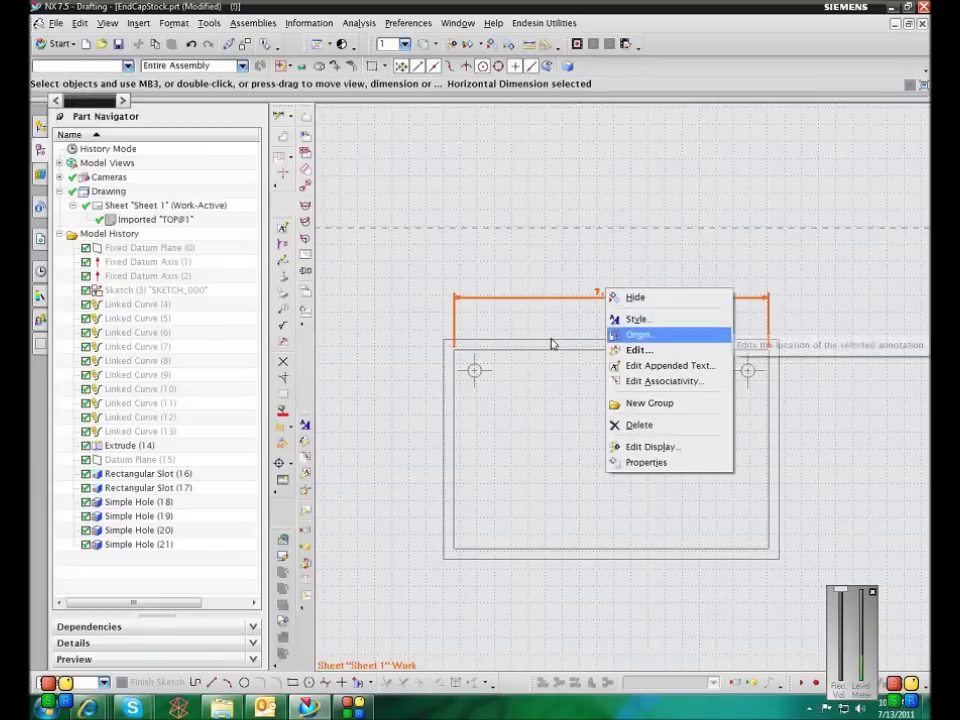
pyautogui.click(638, 349)
pyautogui.click(609, 287)
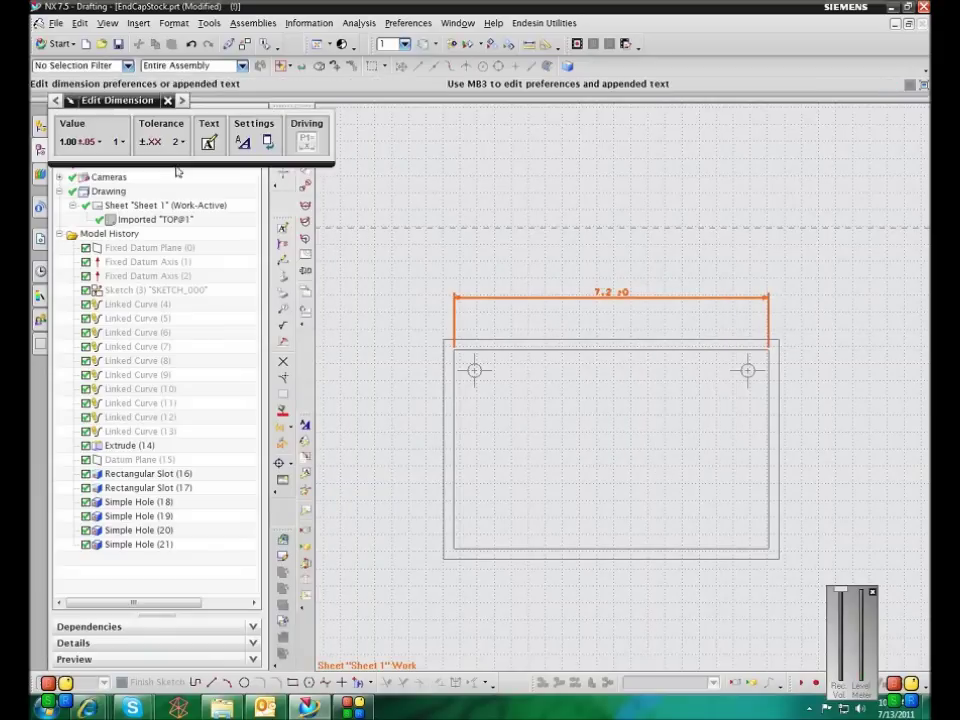
pyautogui.click(117, 141)
pyautogui.press('Return')
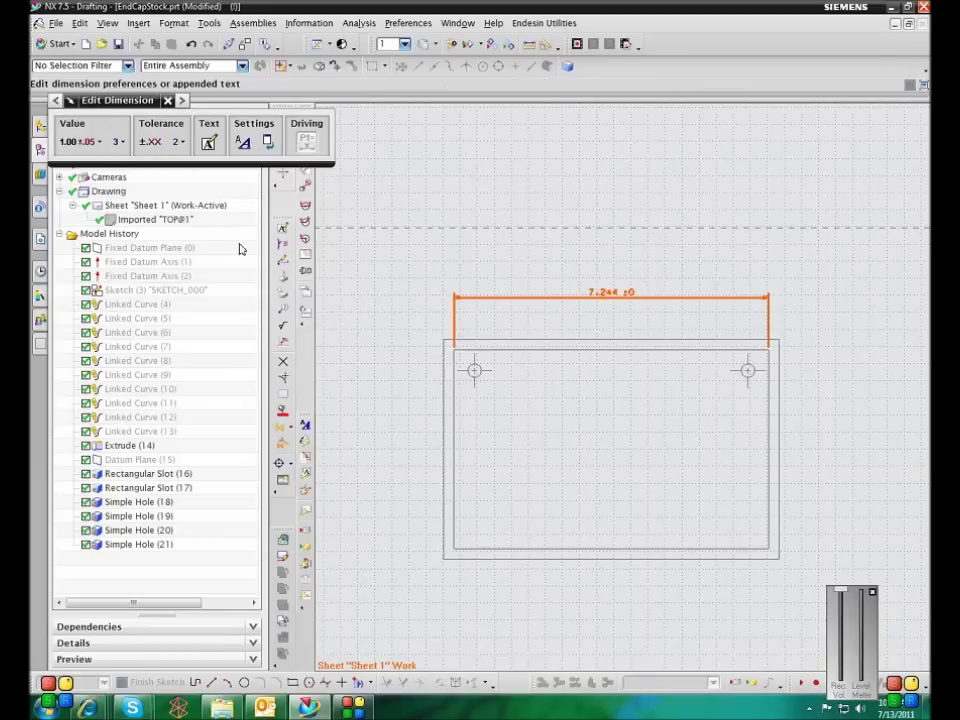
pyautogui.click(176, 141)
pyautogui.click(178, 240)
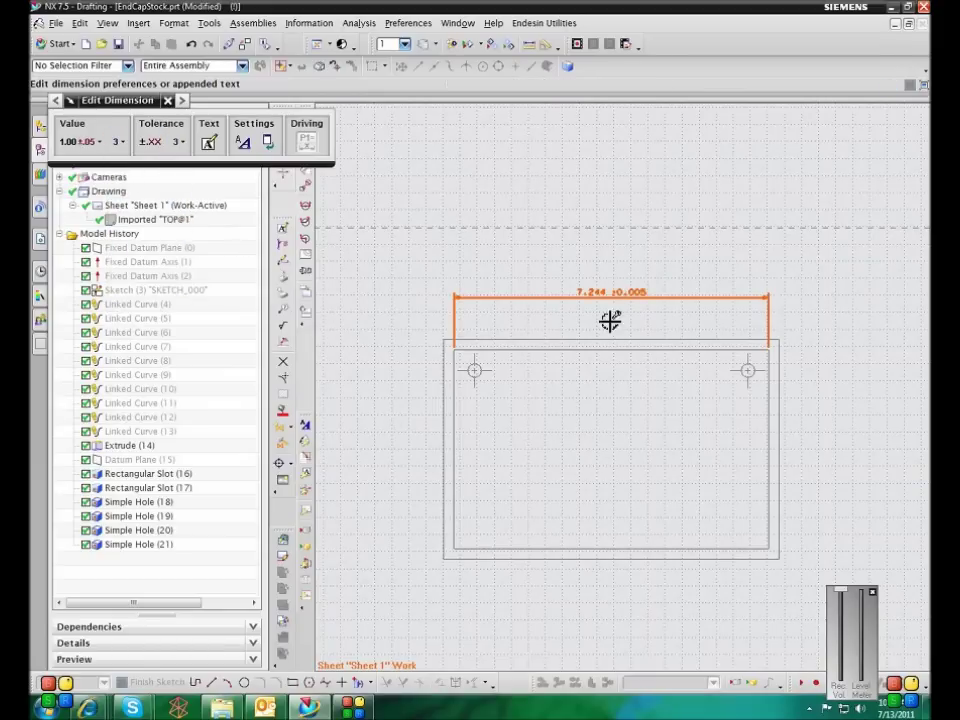
pyautogui.middleClick(437, 304)
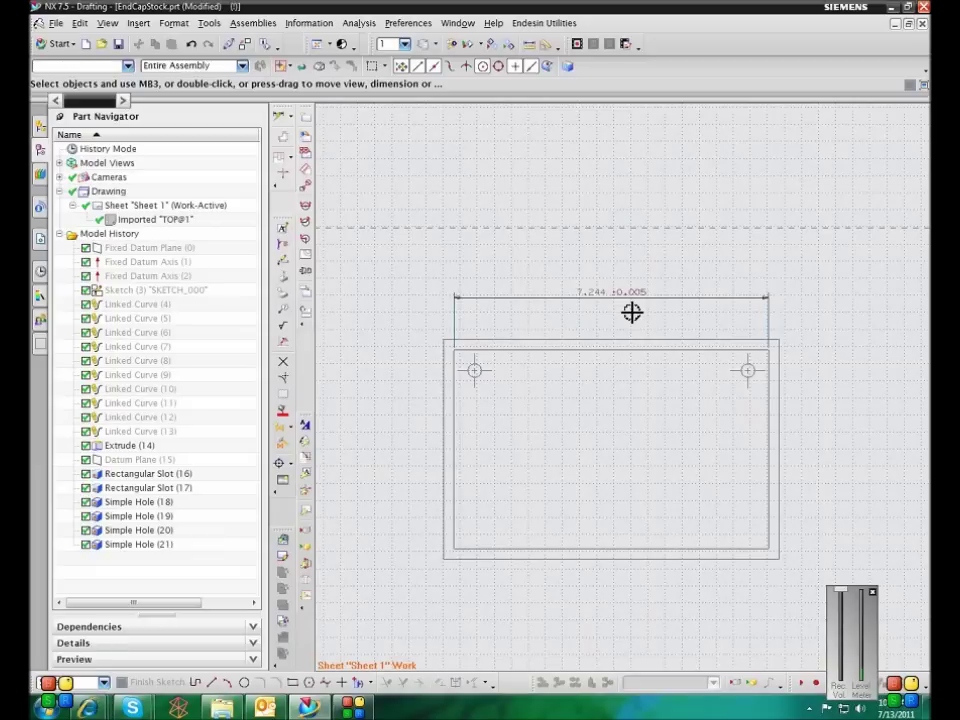
# Step: Delete the inch-toleranced horizontal dimension
pyautogui.scroll(-1, 630, 380)
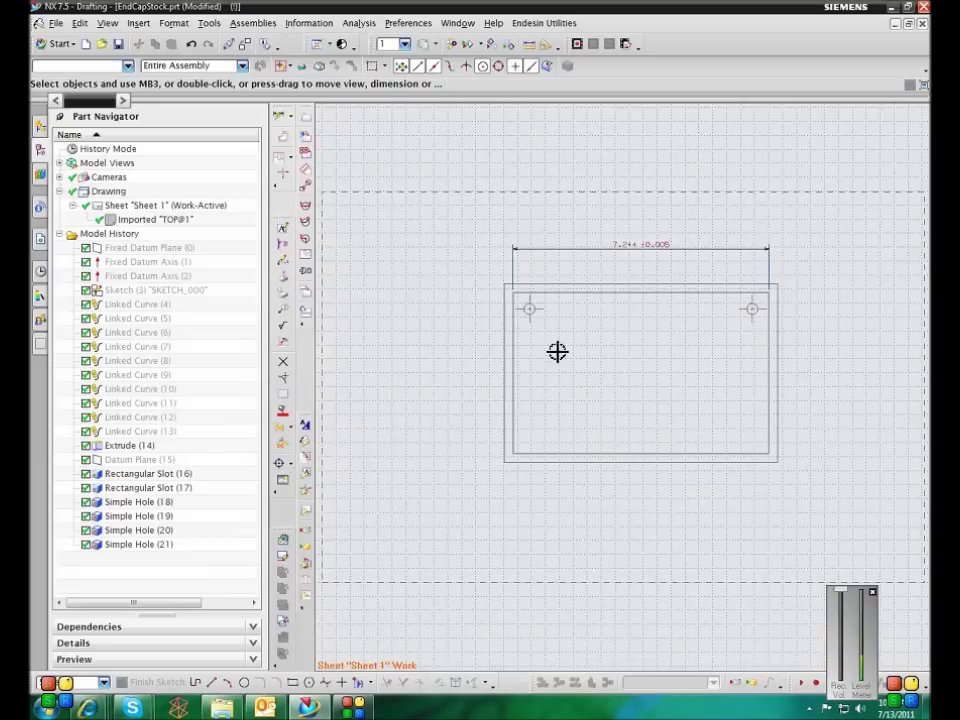
pyautogui.click(629, 250)
pyautogui.press('Delete')
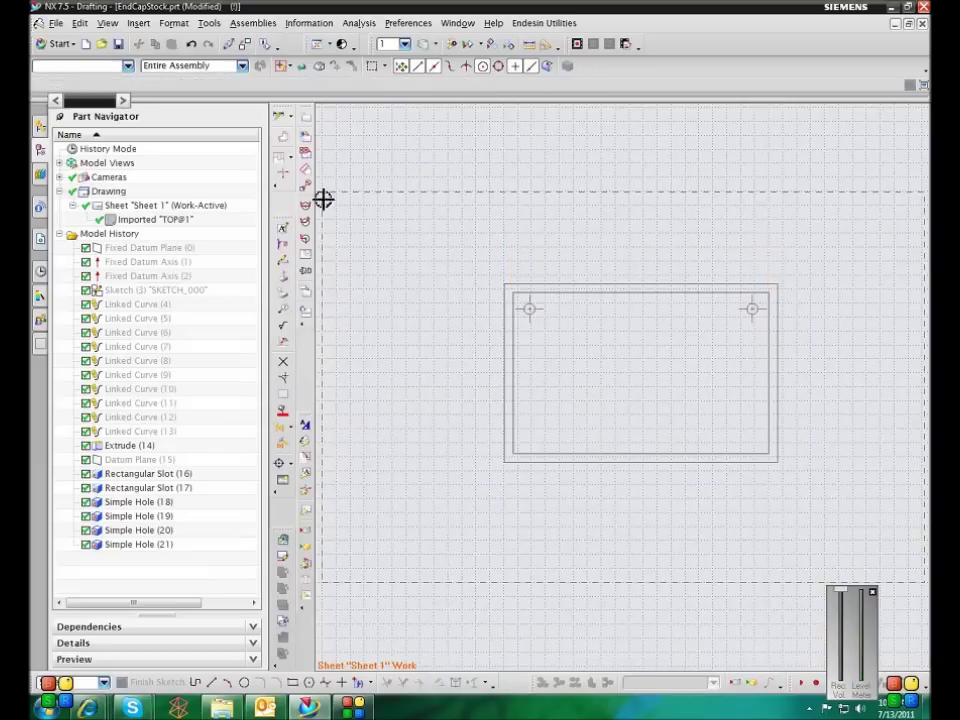
# Step: Dimension the outline: 184 above, 118 height on the left, and 184 width below
pyautogui.click(285, 140)
pyautogui.click(625, 295)
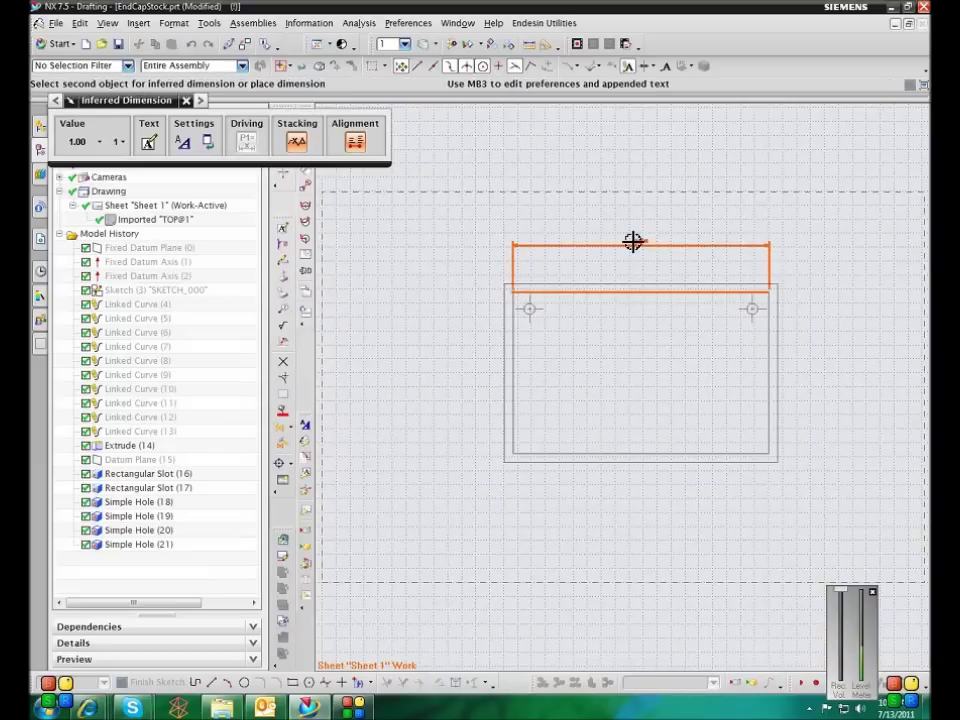
pyautogui.click(632, 241)
pyautogui.click(513, 364)
pyautogui.click(459, 371)
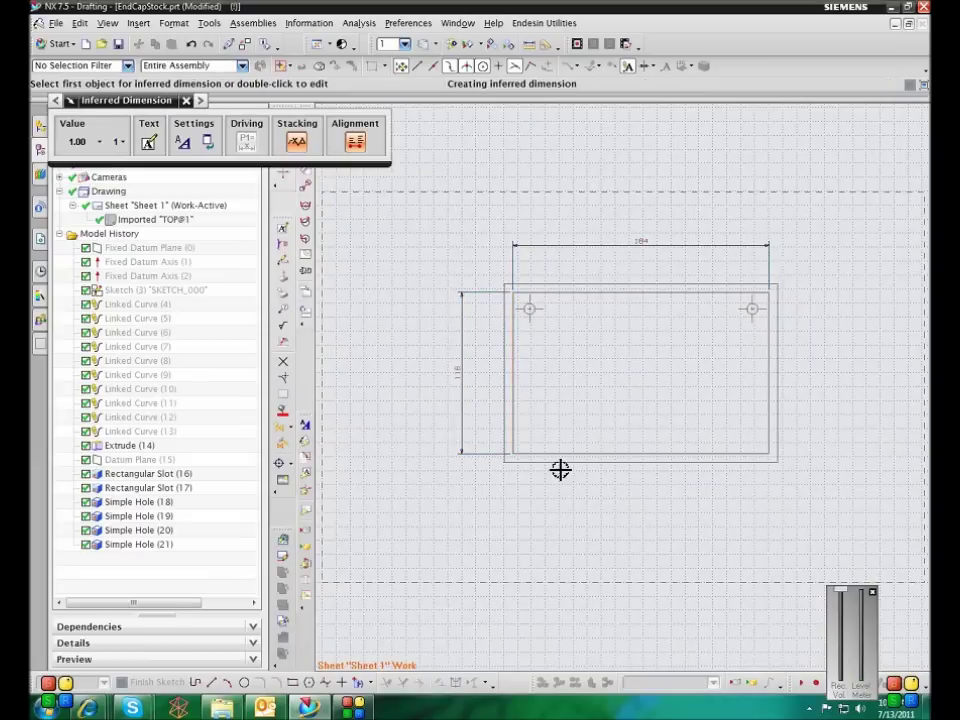
pyautogui.click(610, 455)
pyautogui.click(622, 497)
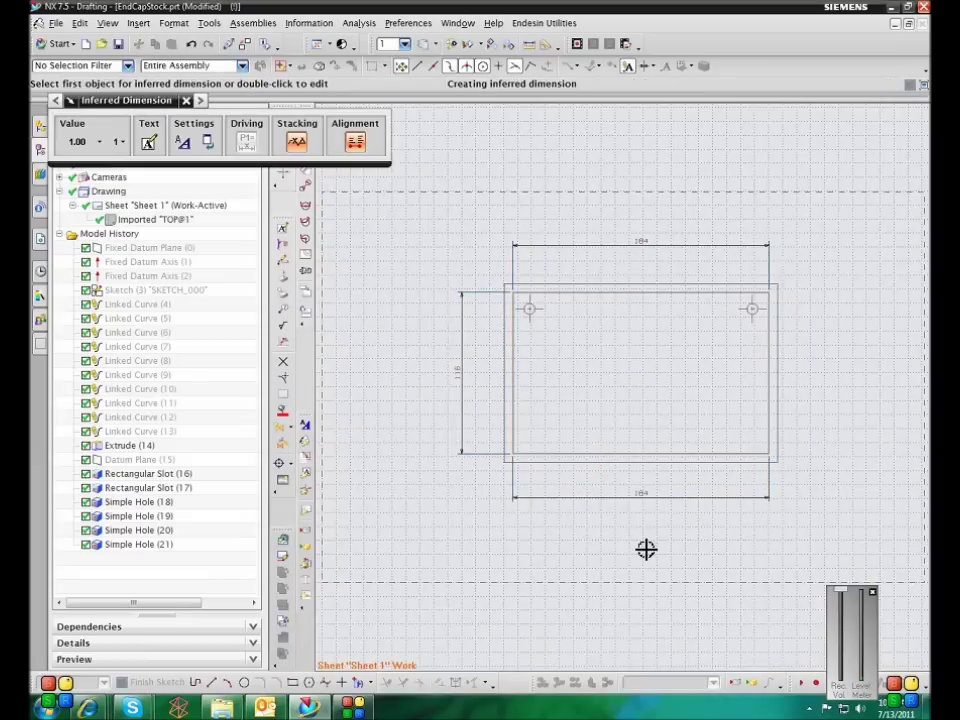
pyautogui.press('Escape')
pyautogui.click(118, 67)
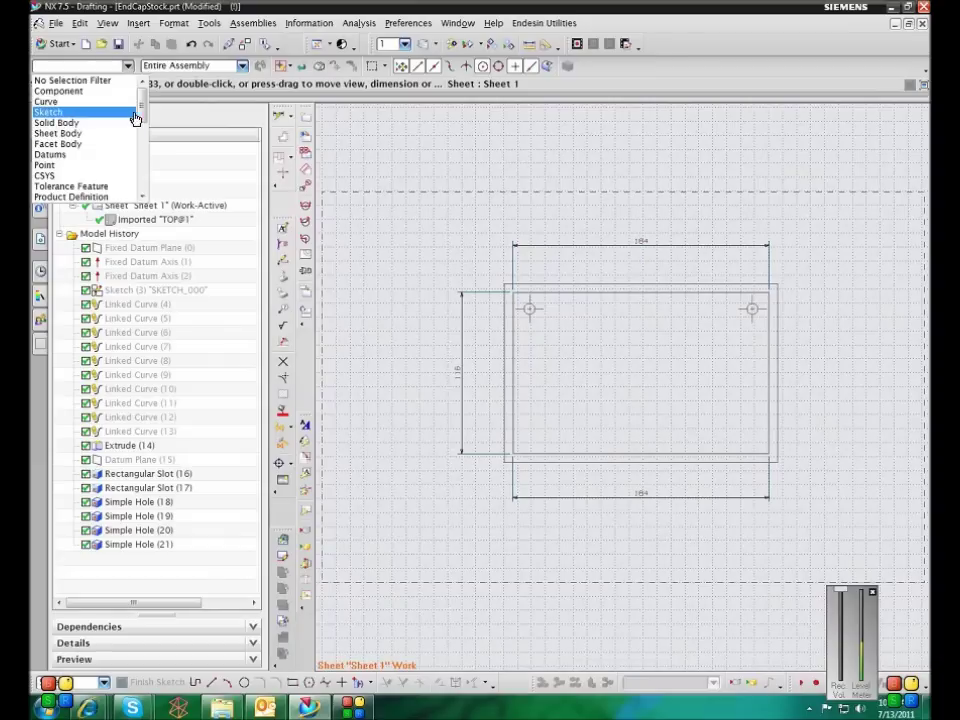
# Step: Filter selection to dimensions, select all, and set their linear units to Inches
pyautogui.scroll(-3, 117, 145)
pyautogui.click(100, 122)
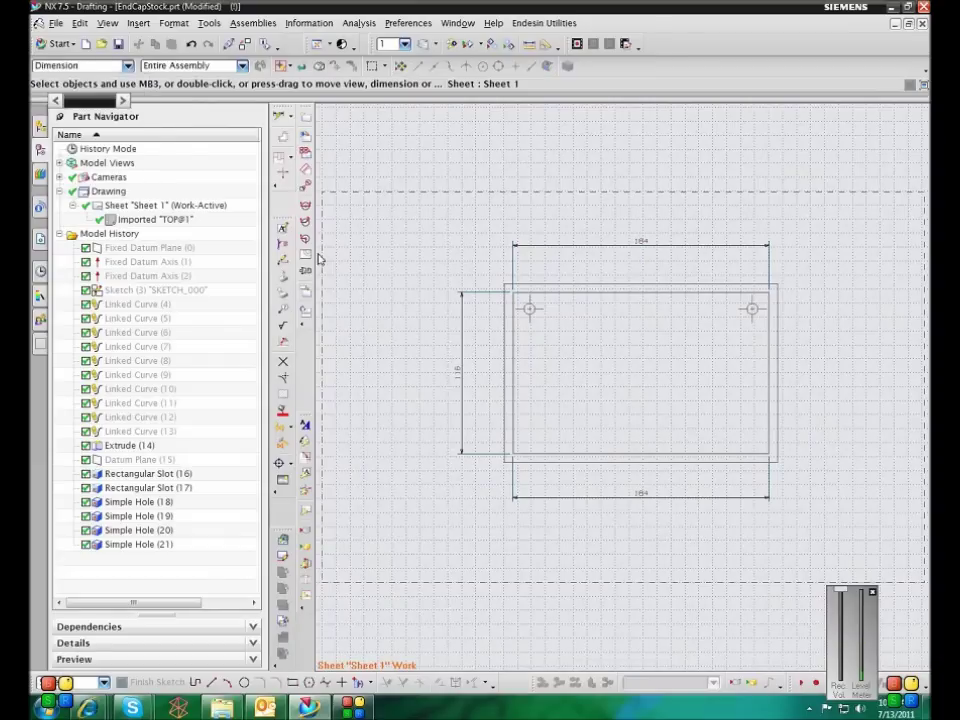
pyautogui.hotkey('ctrl', 'a')
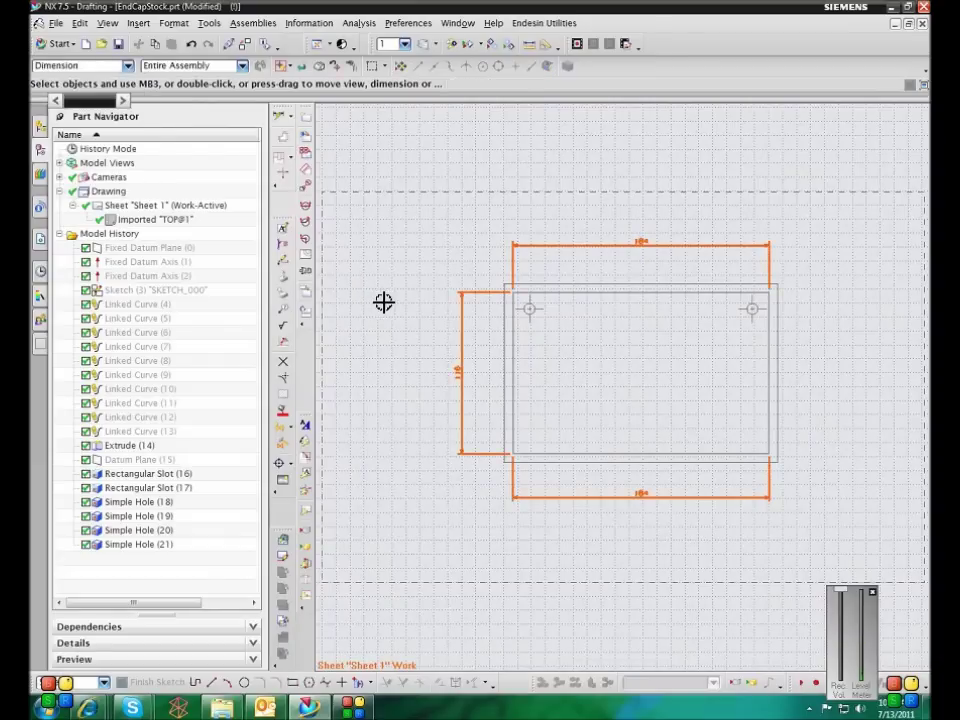
pyautogui.rightClick(634, 244)
pyautogui.click(664, 272)
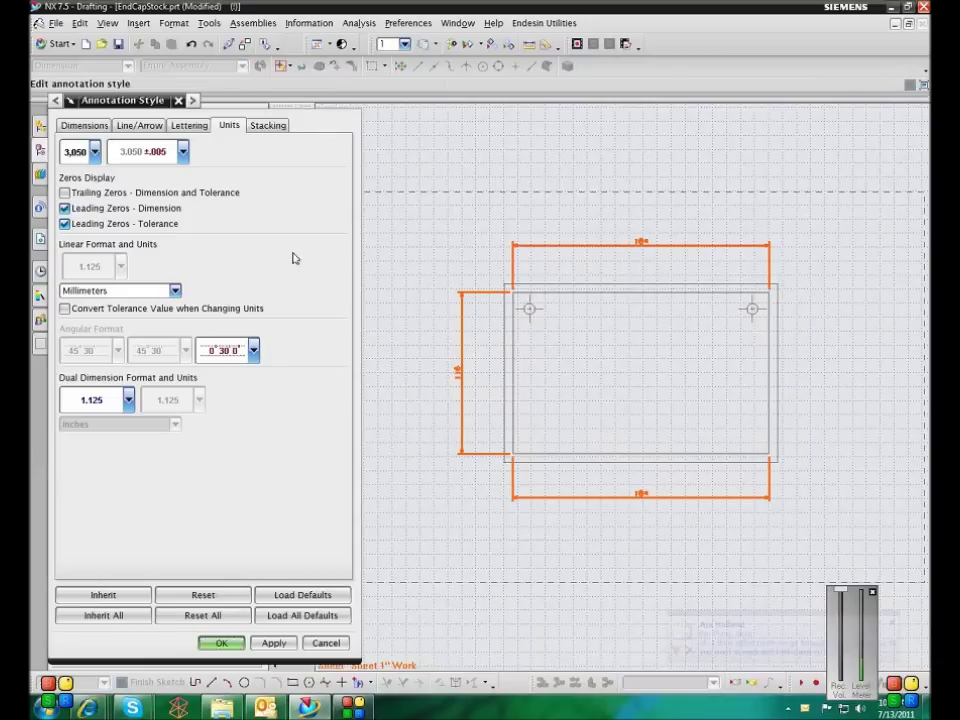
pyautogui.click(120, 290)
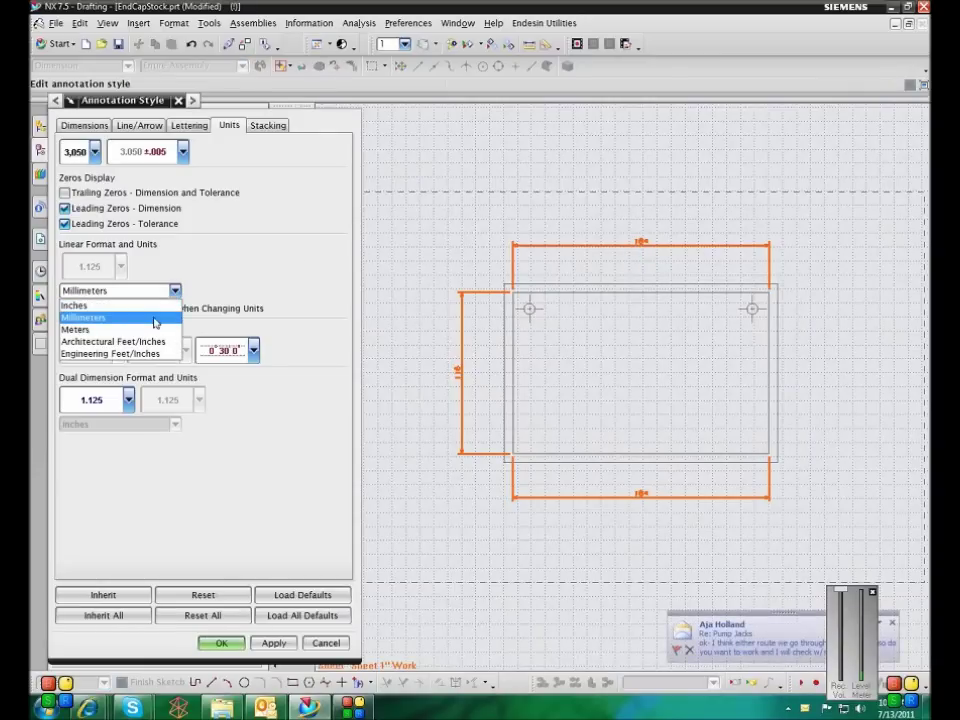
pyautogui.click(88, 305)
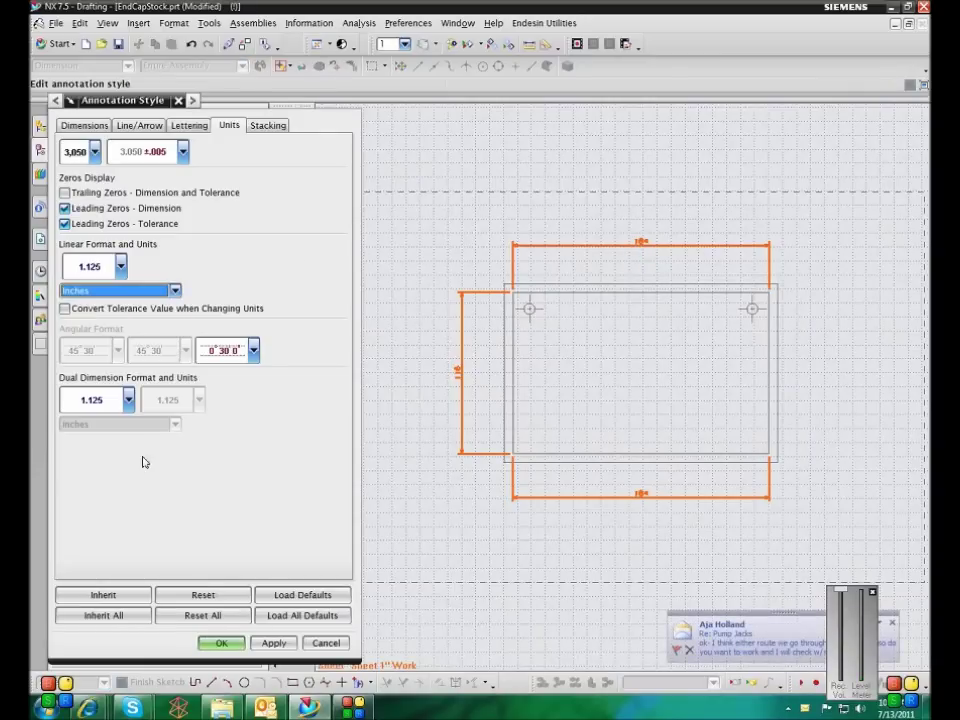
pyautogui.click(221, 642)
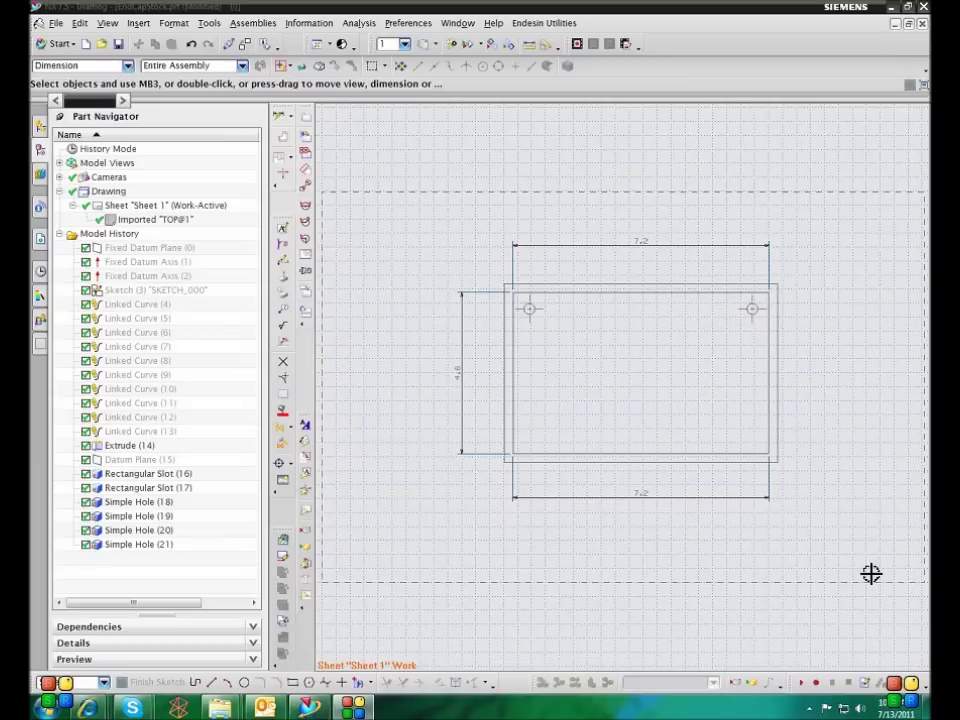
pyautogui.click(359, 23)
pyautogui.moveTo(384, 330)
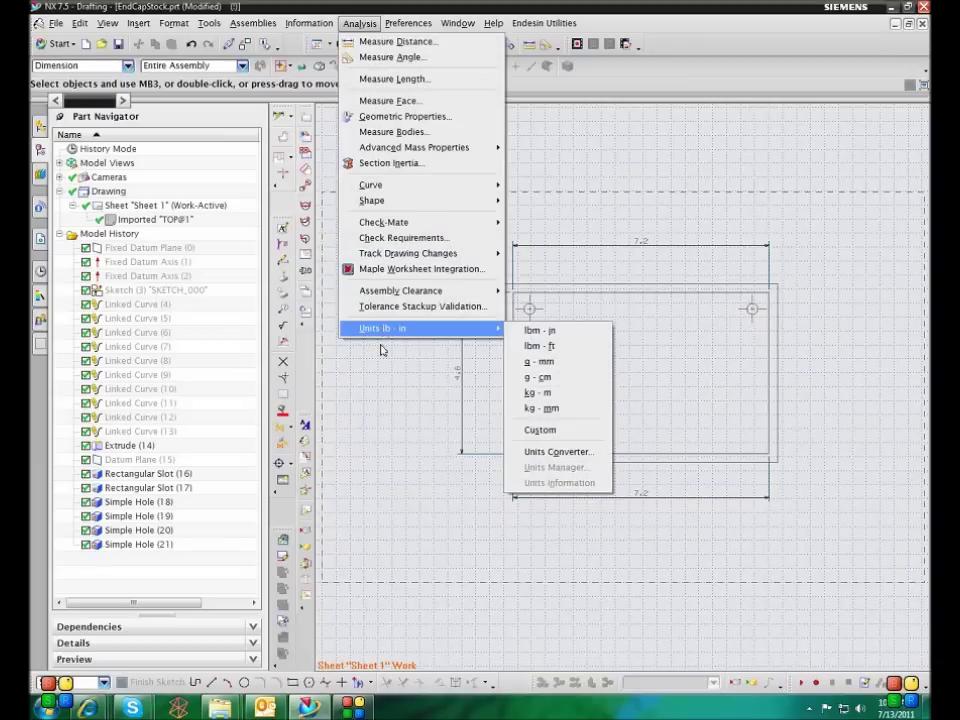
pyautogui.click(386, 356)
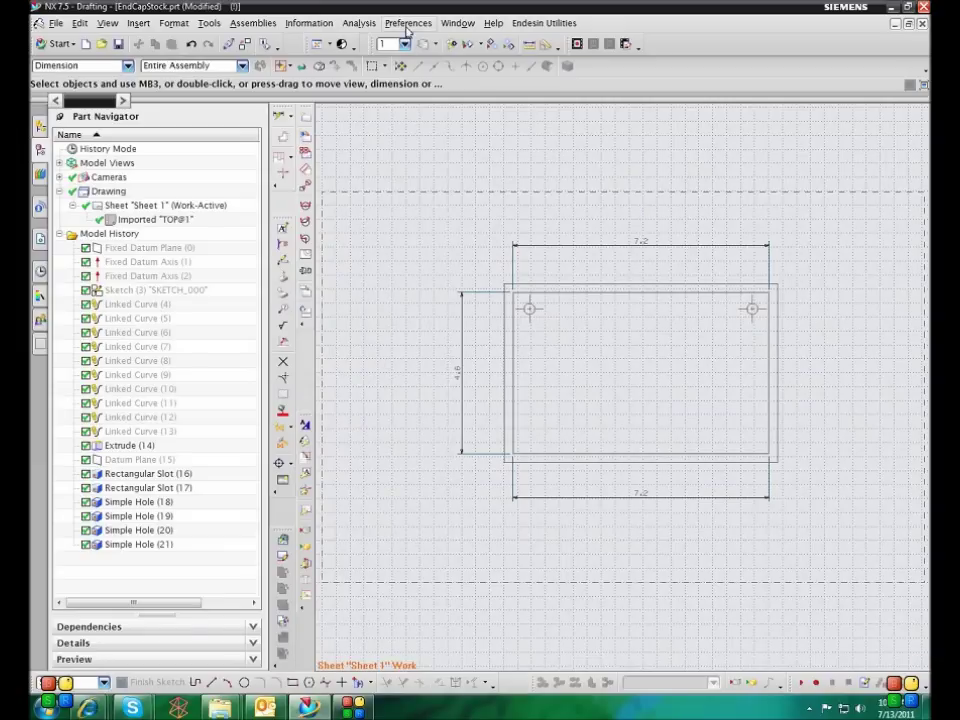
pyautogui.click(406, 26)
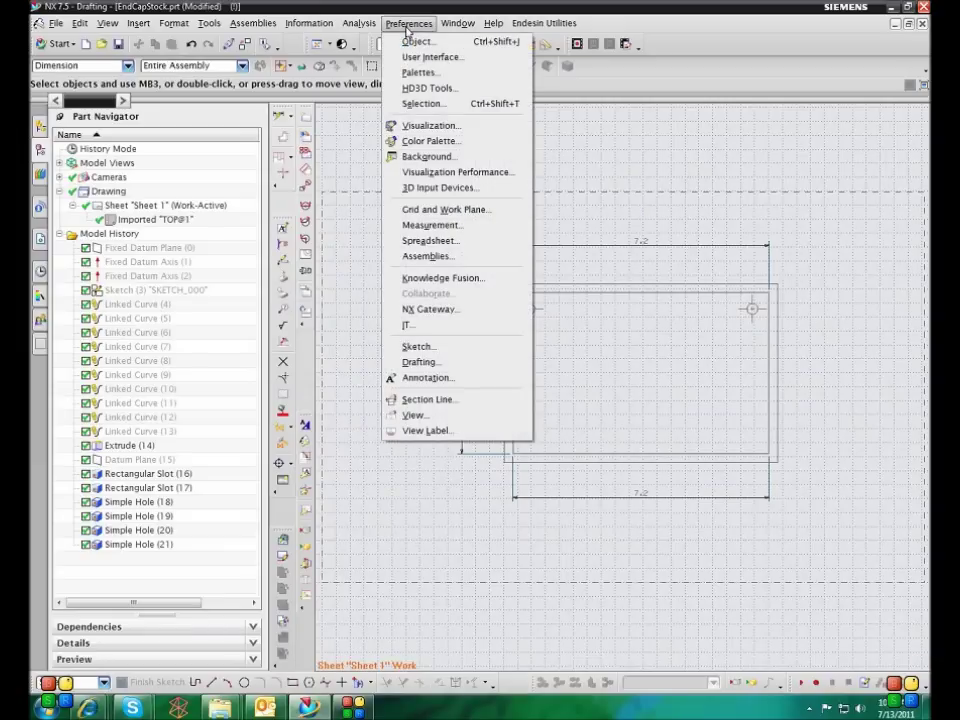
pyautogui.click(446, 380)
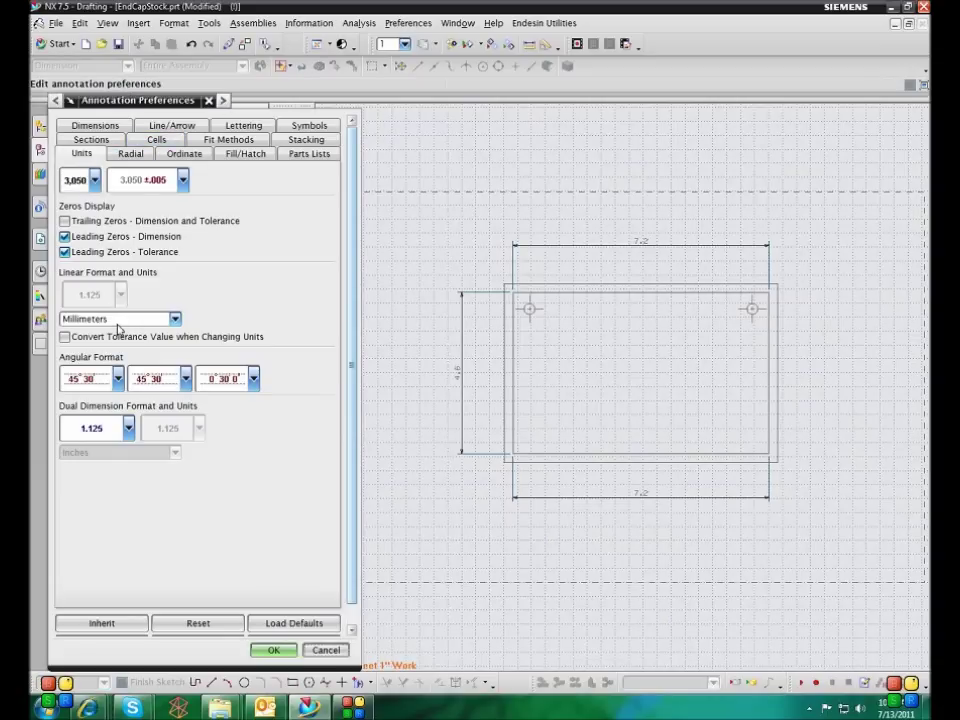
pyautogui.click(274, 650)
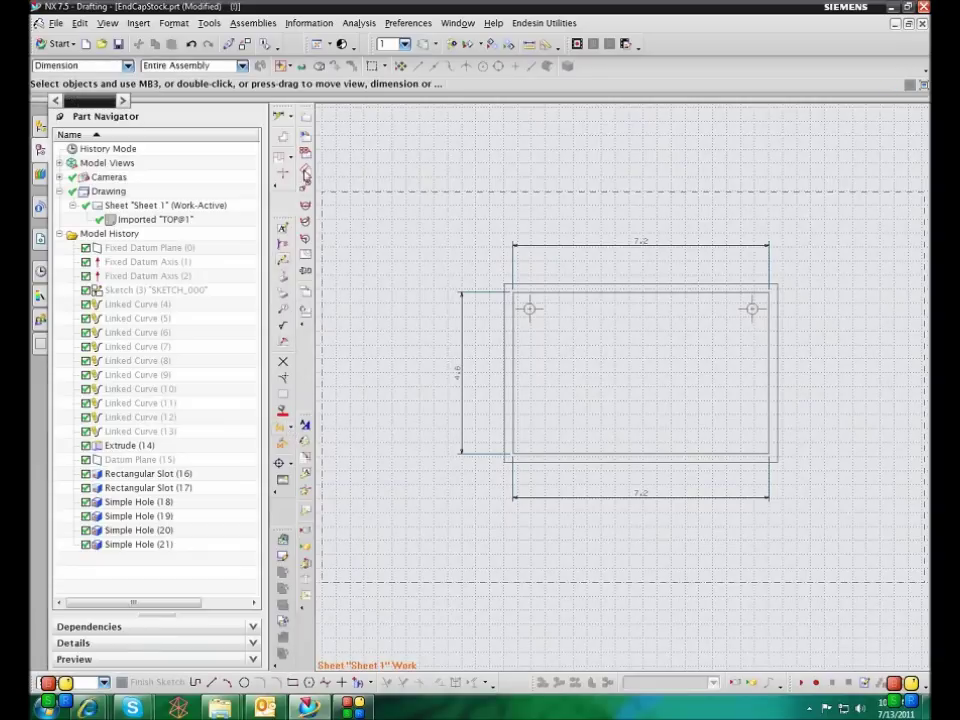
# Step: Add a height dimension to the right of the part
pyautogui.click(306, 174)
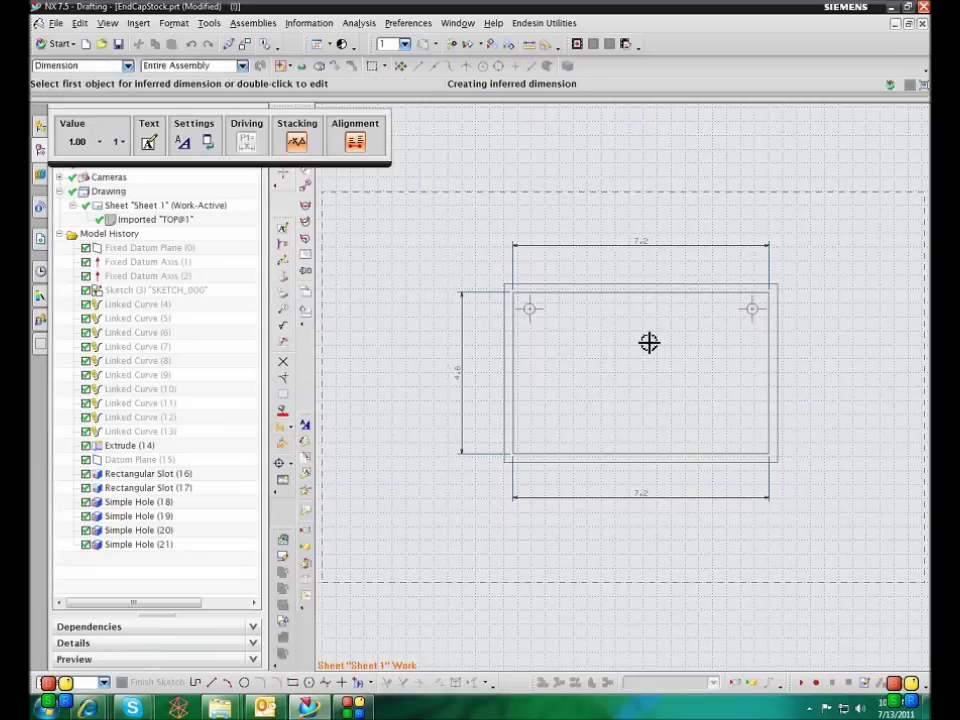
pyautogui.click(791, 355)
pyautogui.click(842, 372)
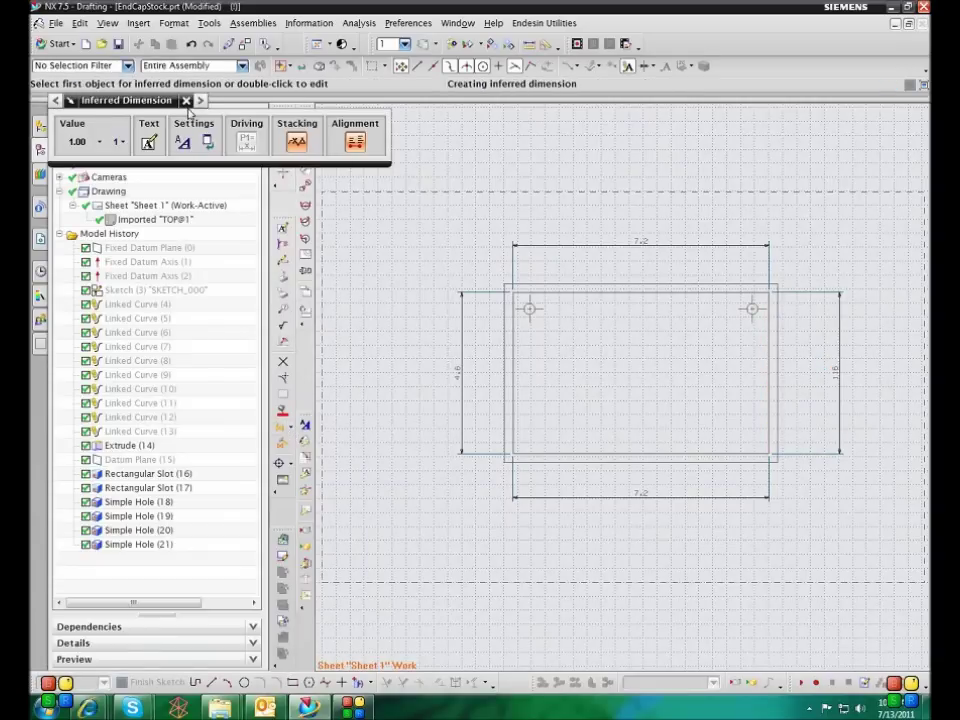
pyautogui.click(186, 101)
# Step: Make Inches the default linear unit in the annotation preferences
pyautogui.click(408, 23)
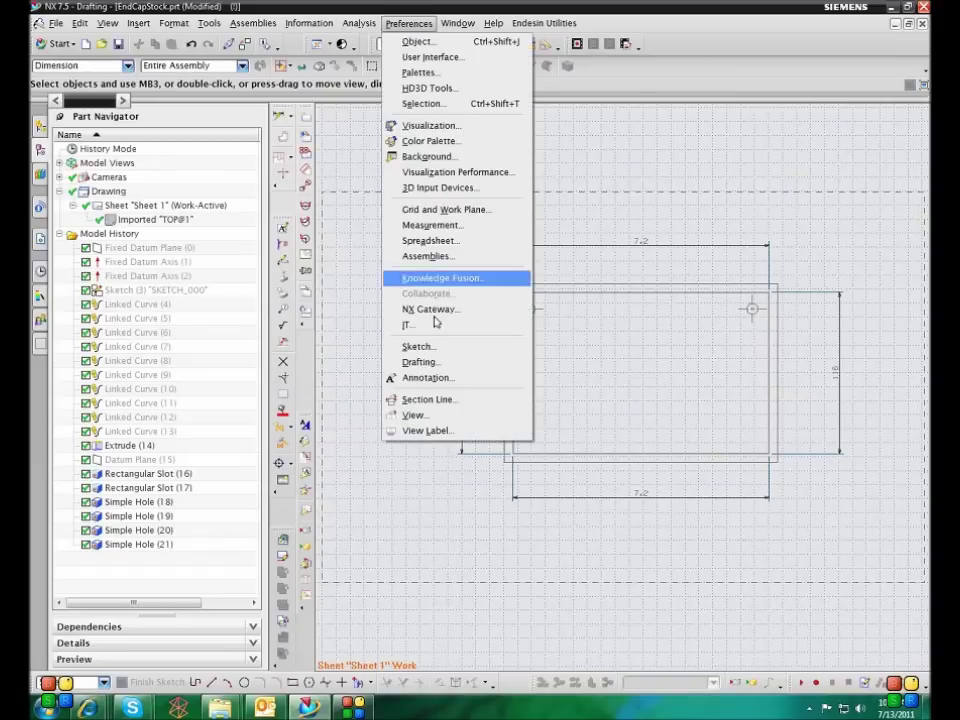
pyautogui.click(435, 378)
pyautogui.click(148, 319)
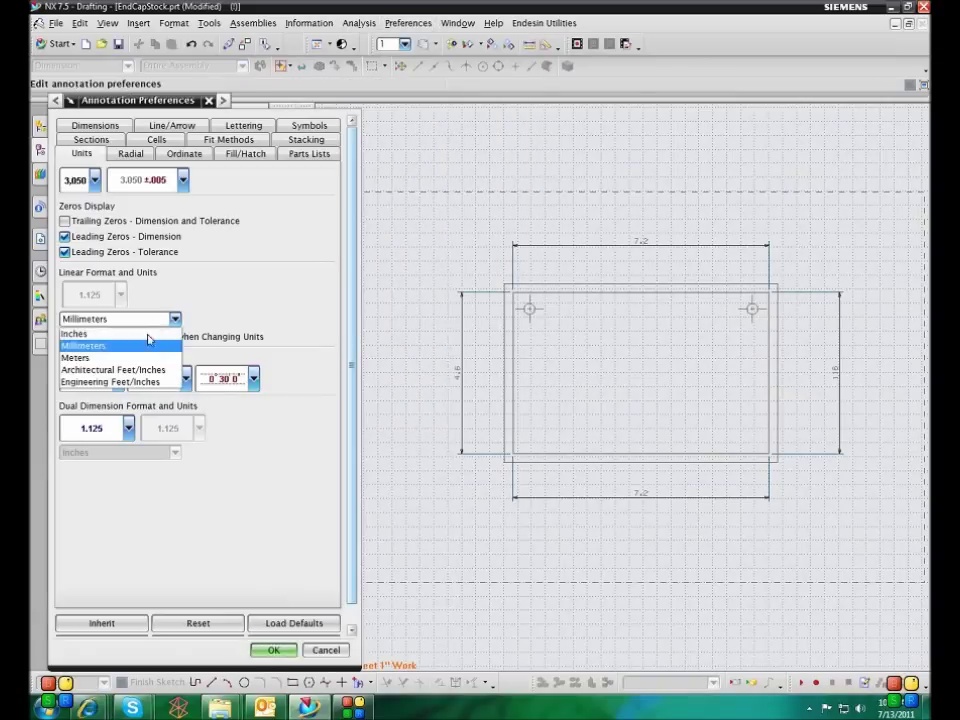
pyautogui.click(74, 333)
pyautogui.click(335, 649)
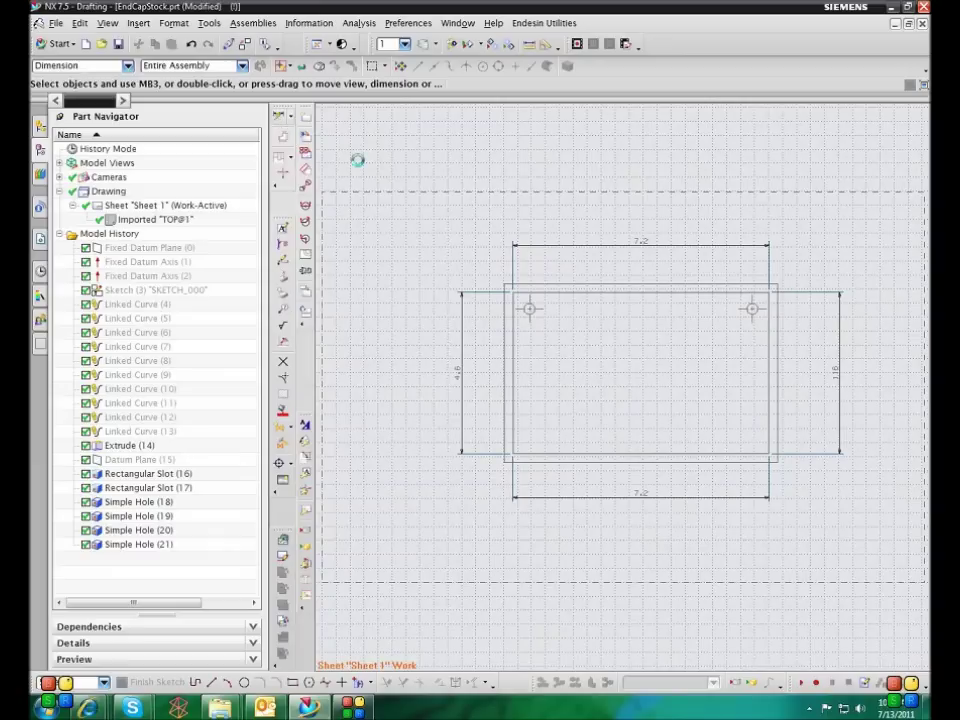
pyautogui.press('d')
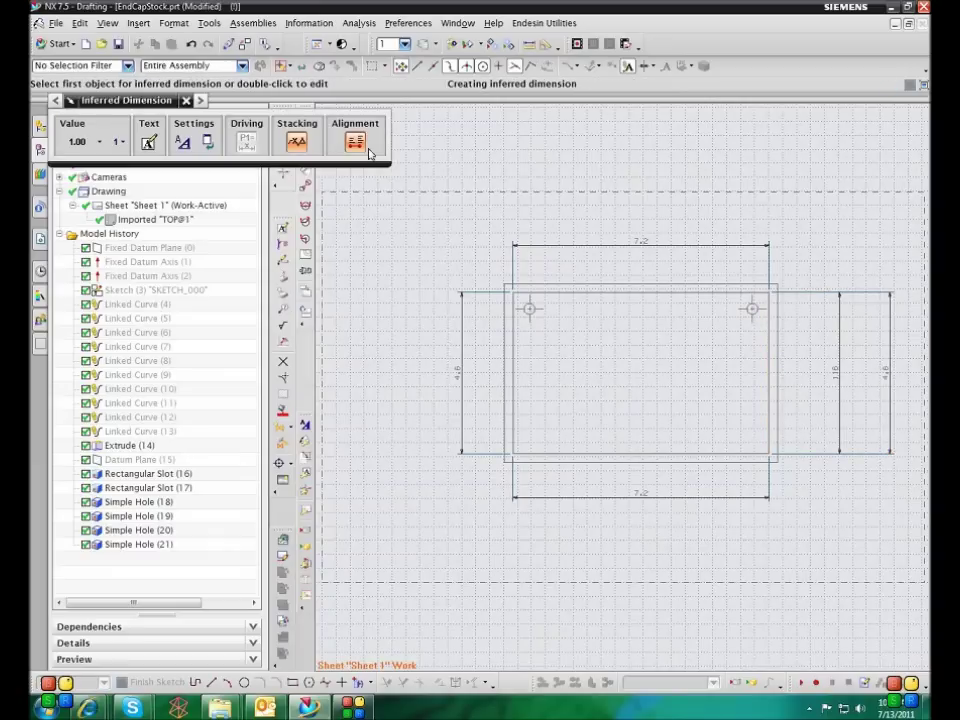
pyautogui.click(186, 100)
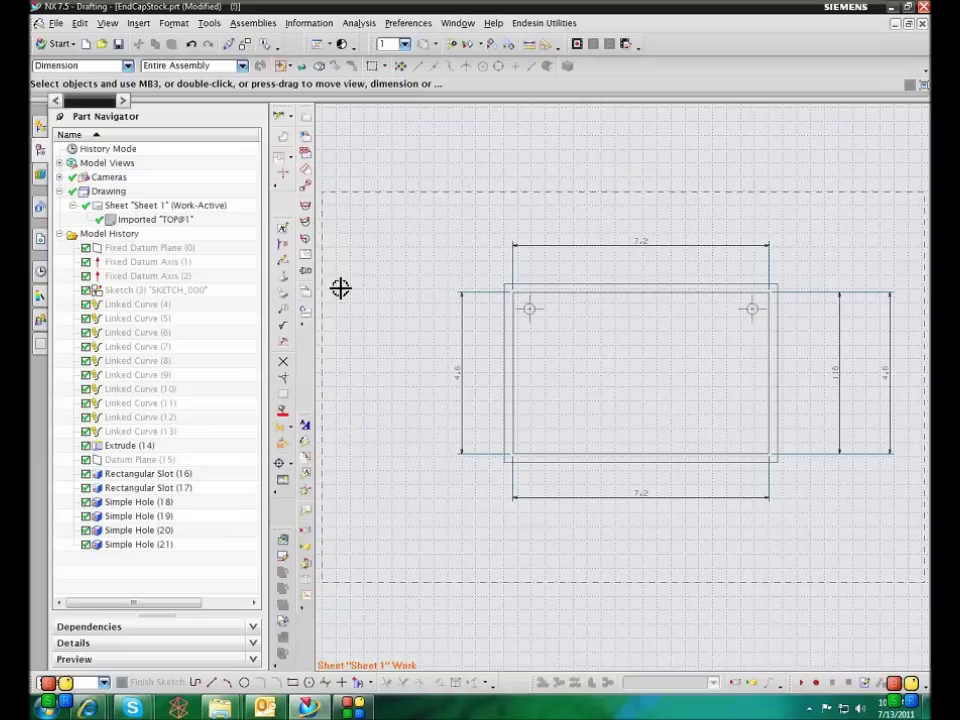
pyautogui.rightClick(459, 370)
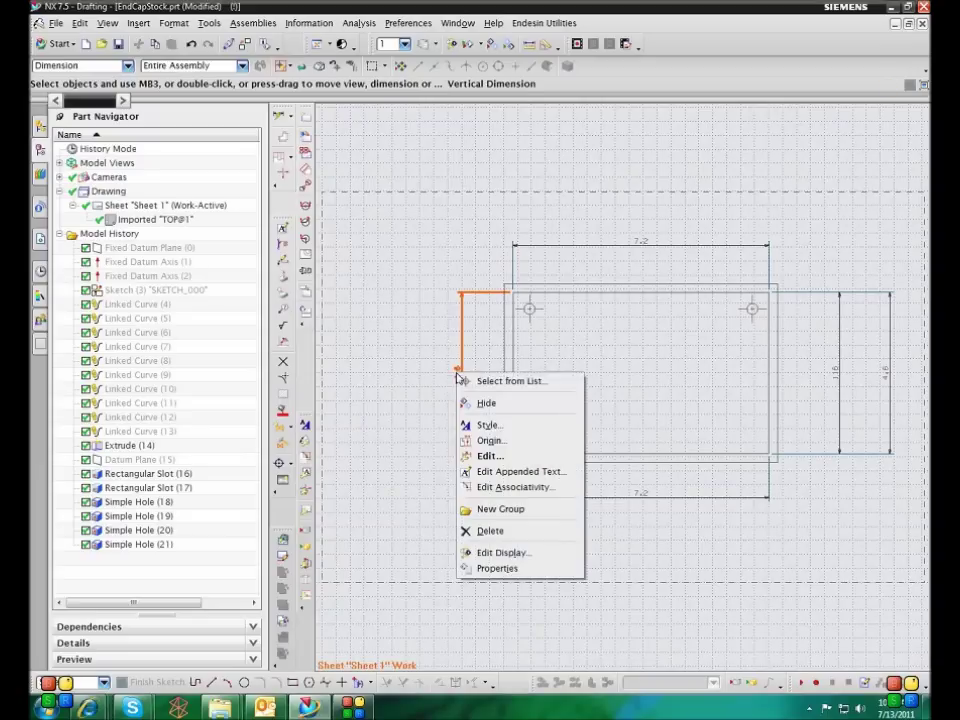
# Step: Give the left height dimension the stacked dual format 1.125 [28.58]
pyautogui.click(488, 425)
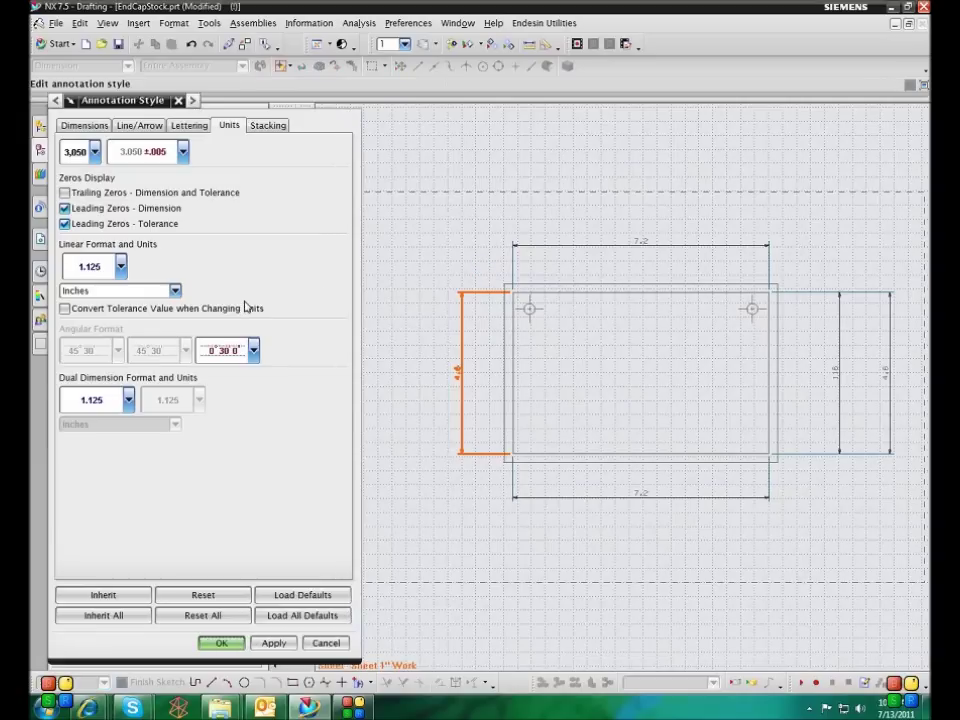
pyautogui.click(100, 399)
pyautogui.click(90, 450)
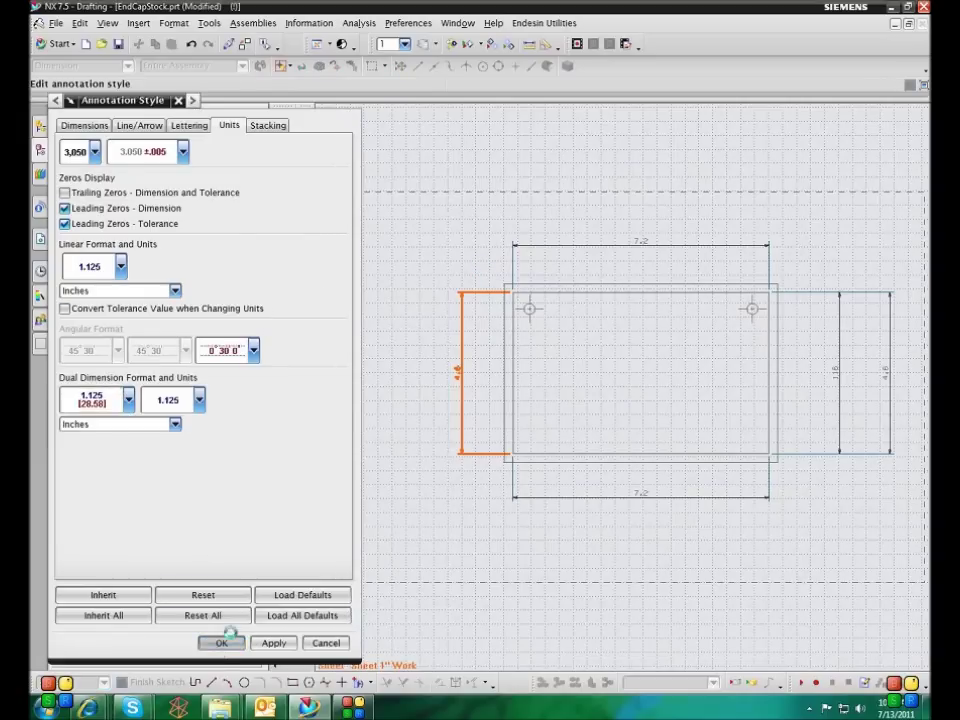
pyautogui.click(221, 642)
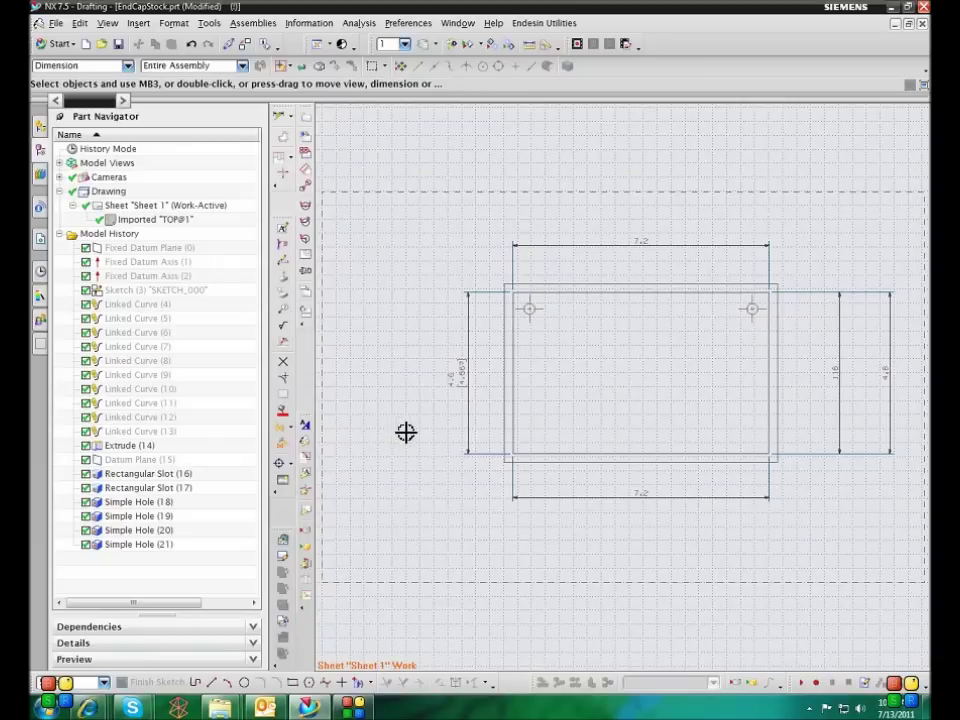